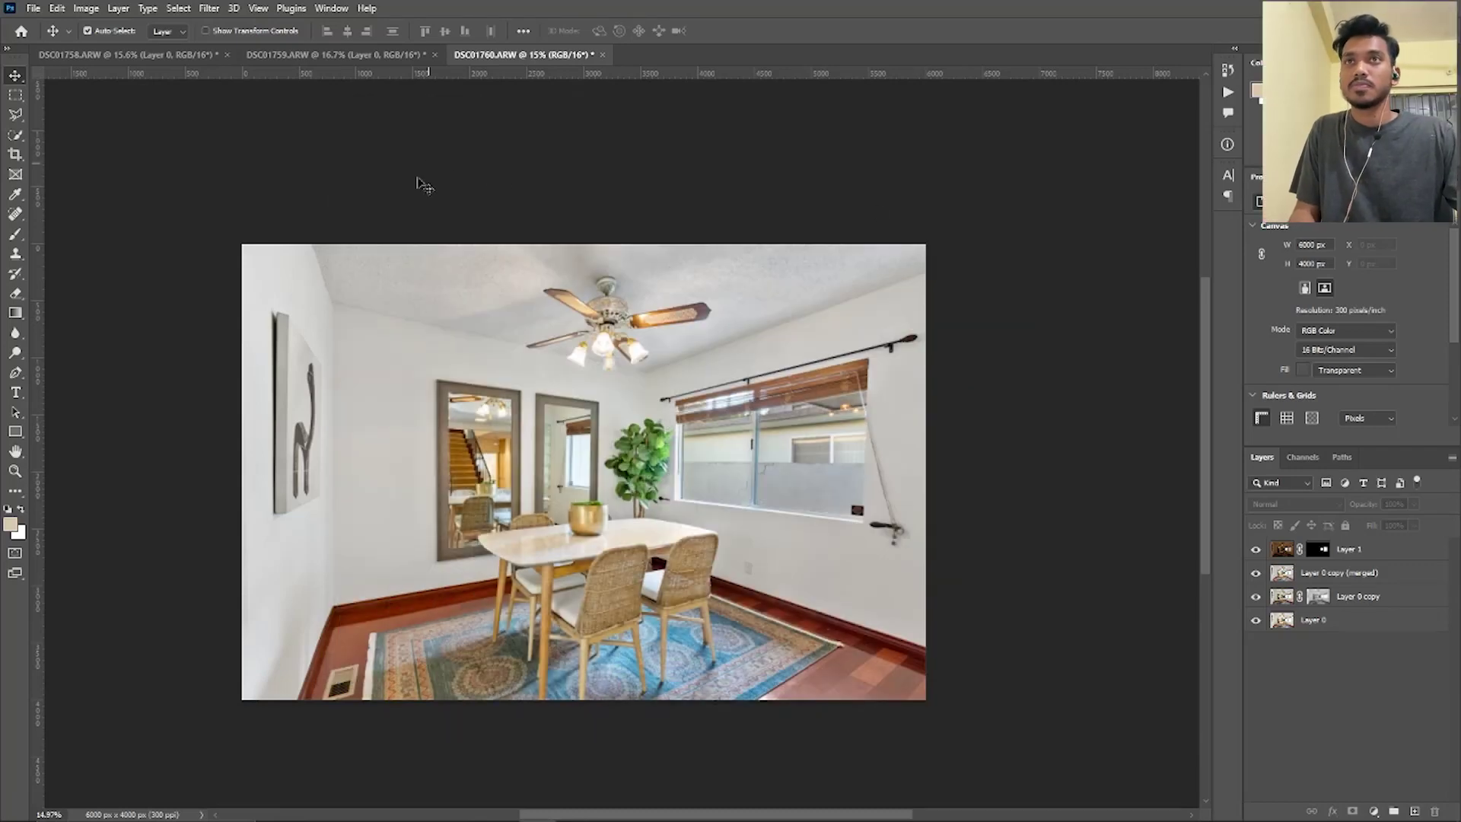
Step: Show Photoshop's File menu to reach the open and save commands
click(34, 9)
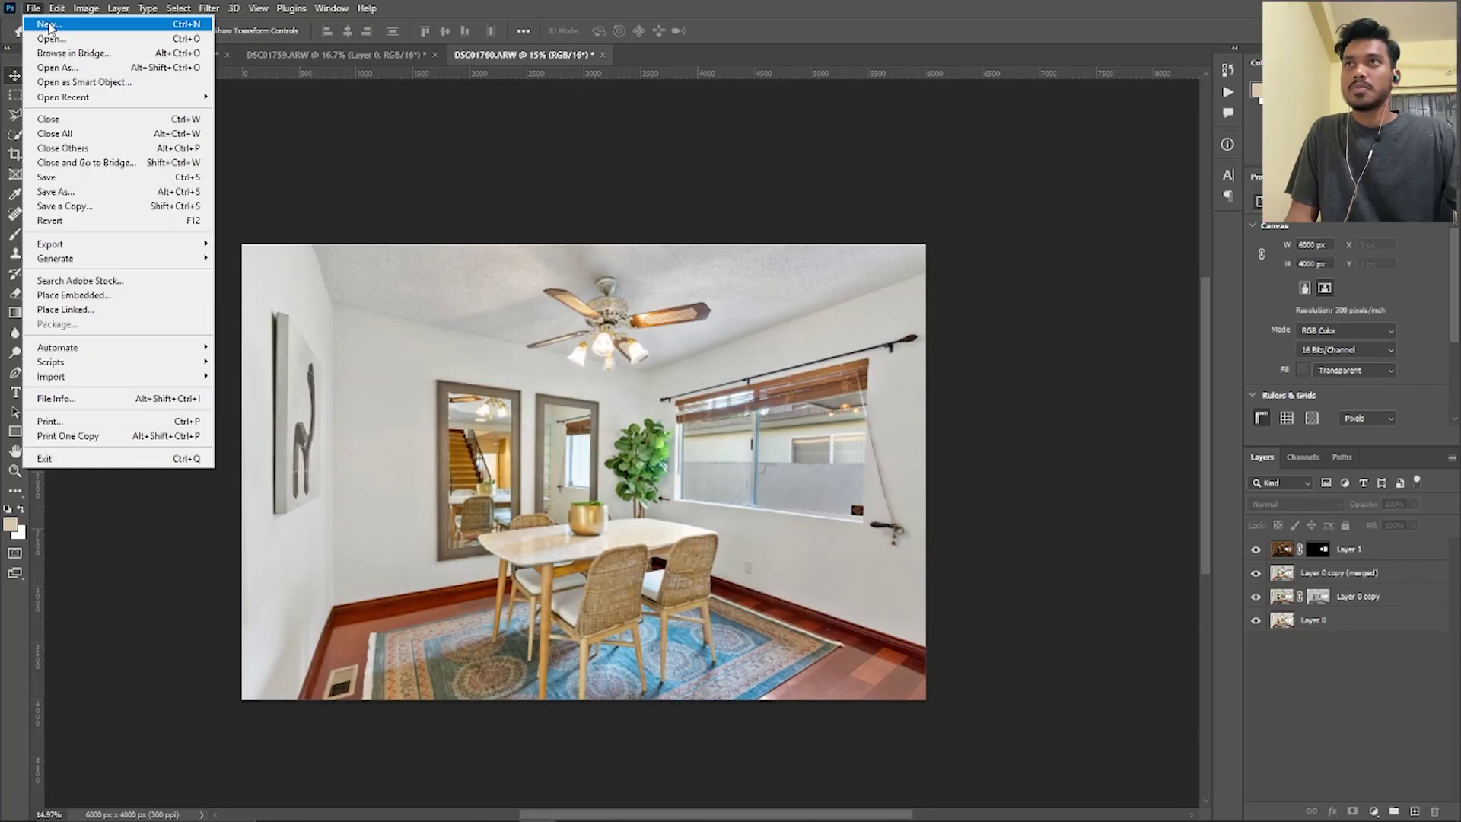
Step: Open DSC09708, DSC09709 and DSC09710 together from New folder (4)
click(50, 37)
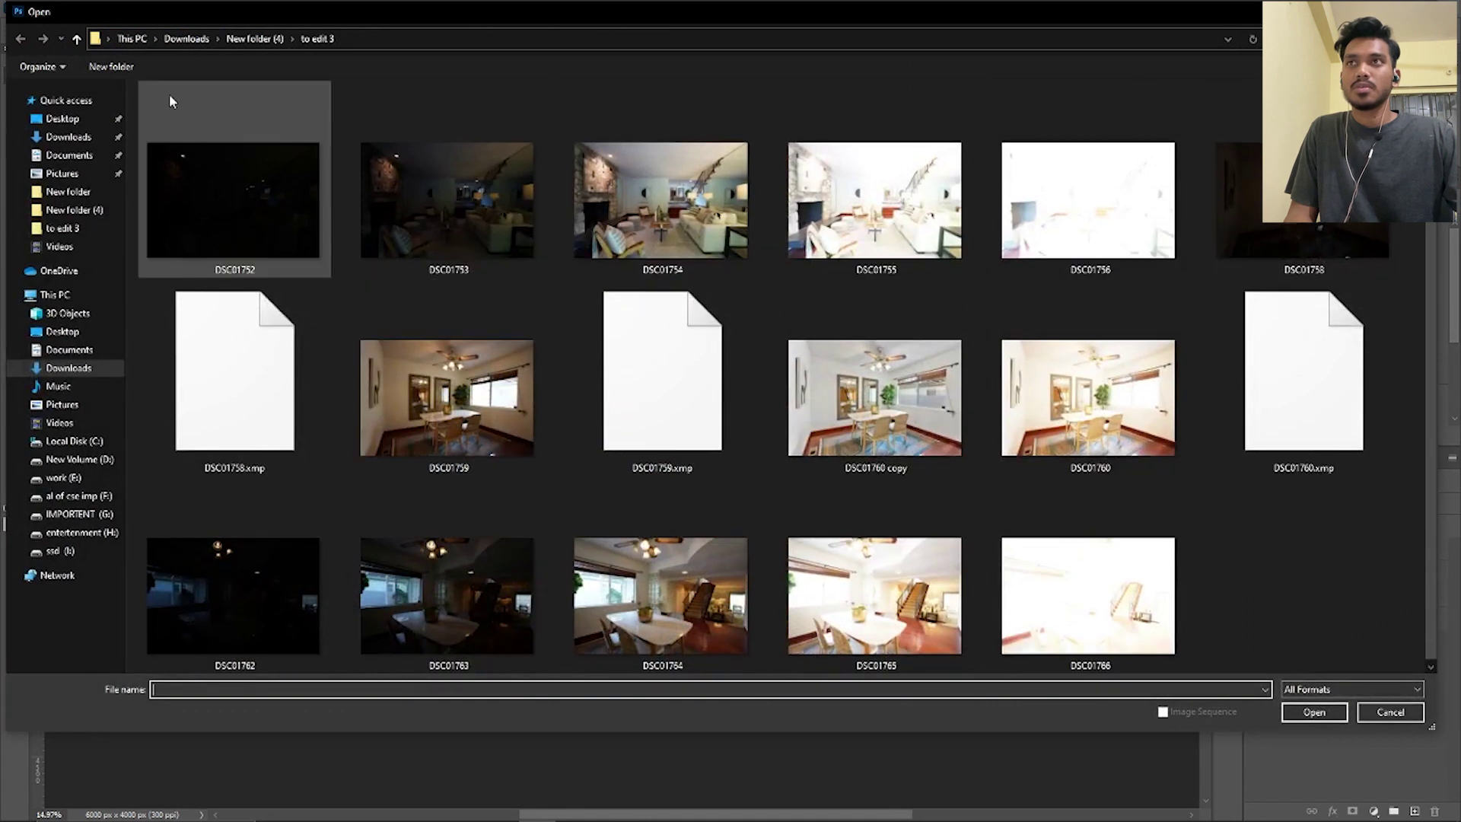
click(78, 37)
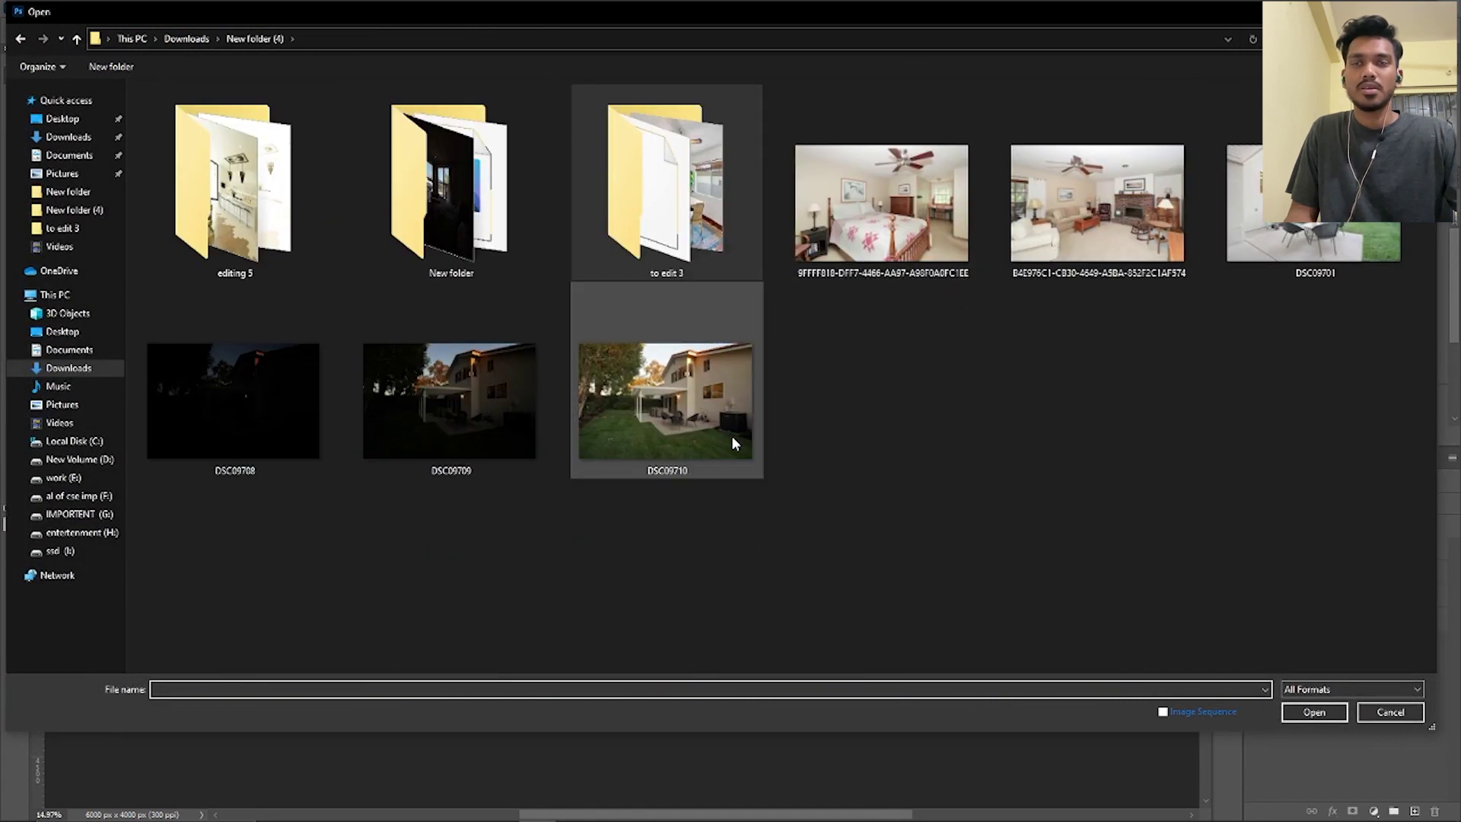
drag(771, 532, 942, 557)
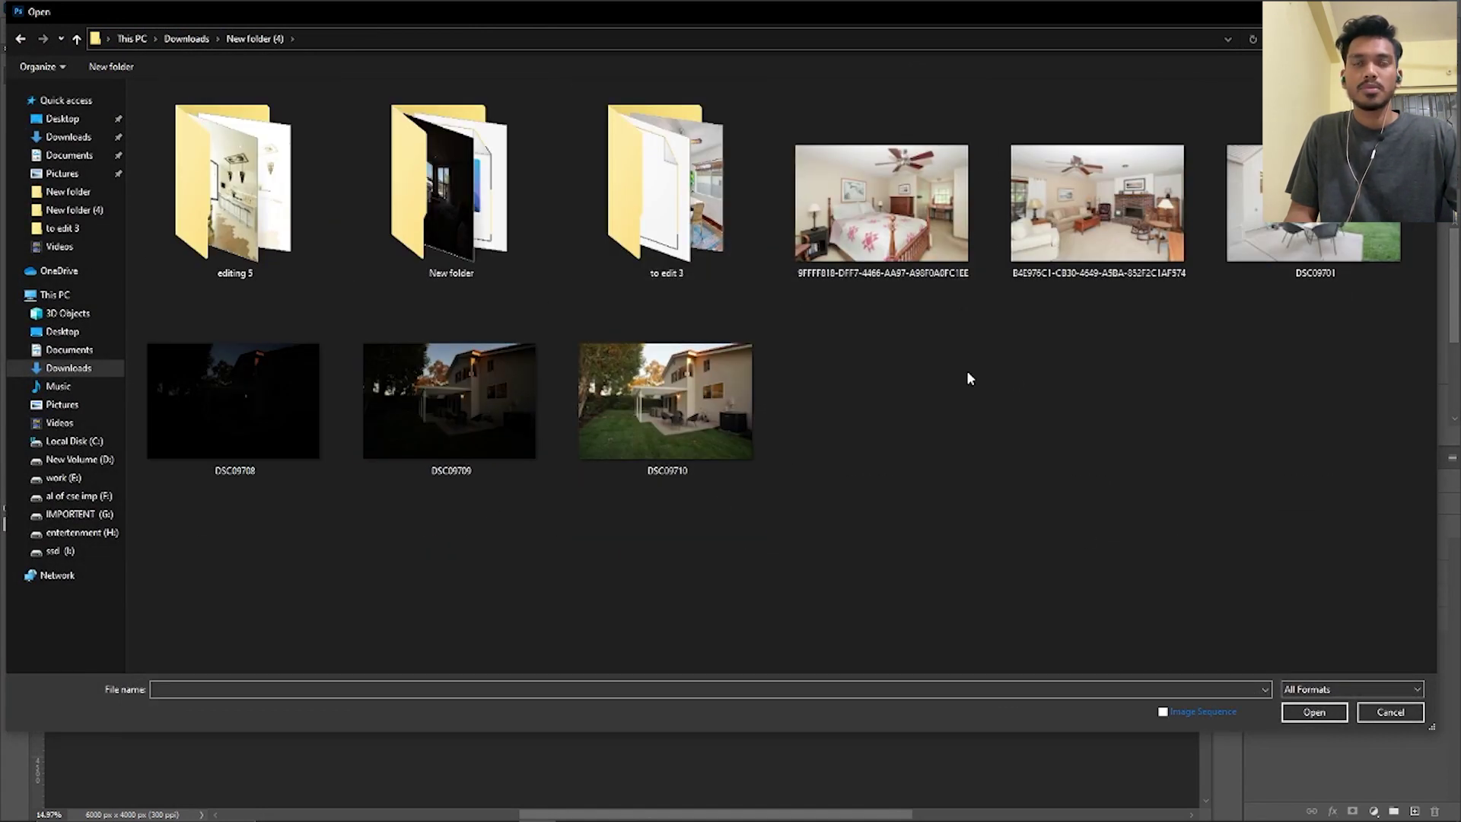
drag(805, 506, 635, 415)
mouse_move(547, 560)
mouse_down()
mouse_move(589, 551)
mouse_move(206, 431)
mouse_up()
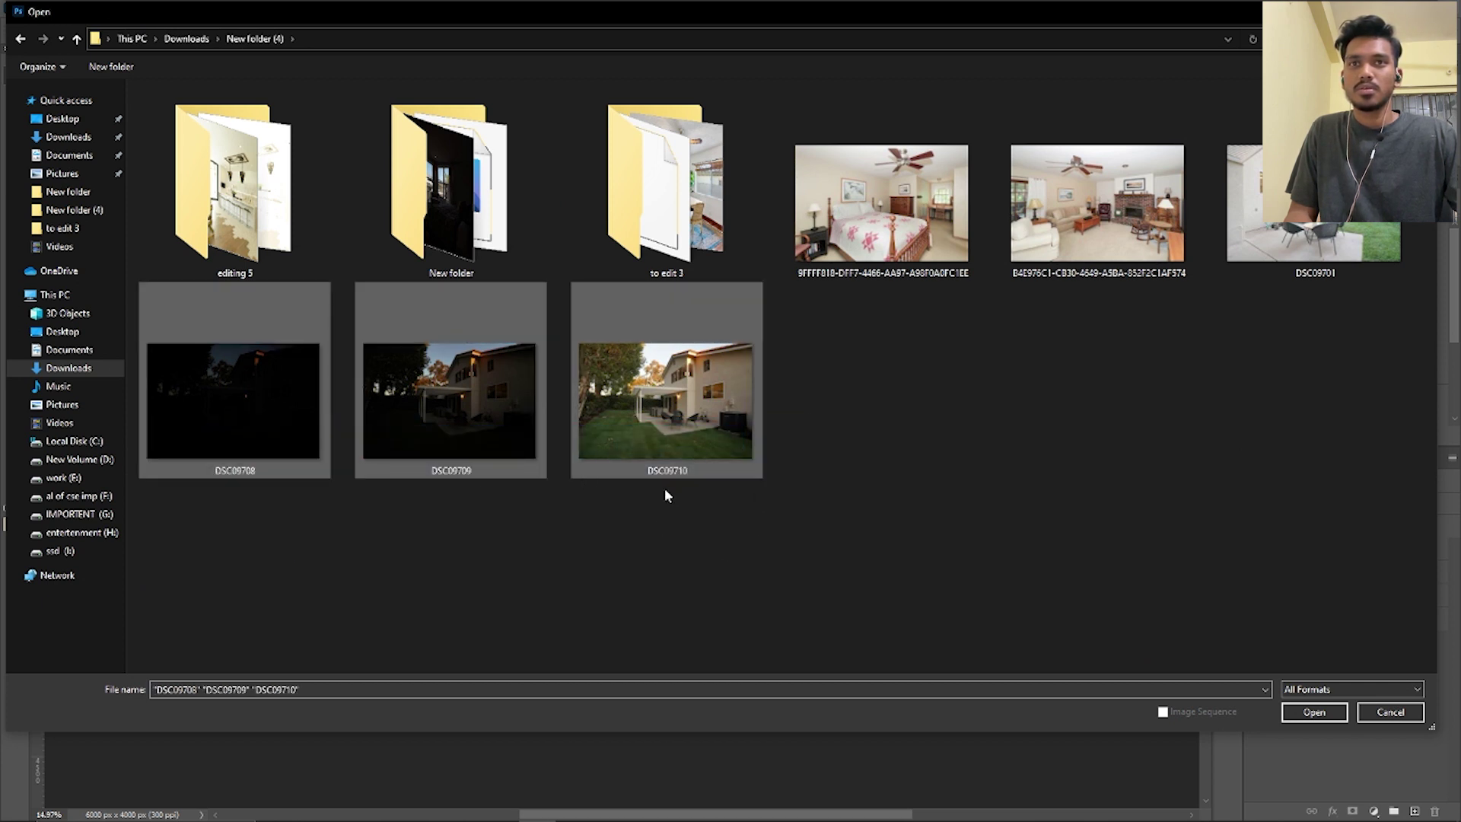
click(1315, 712)
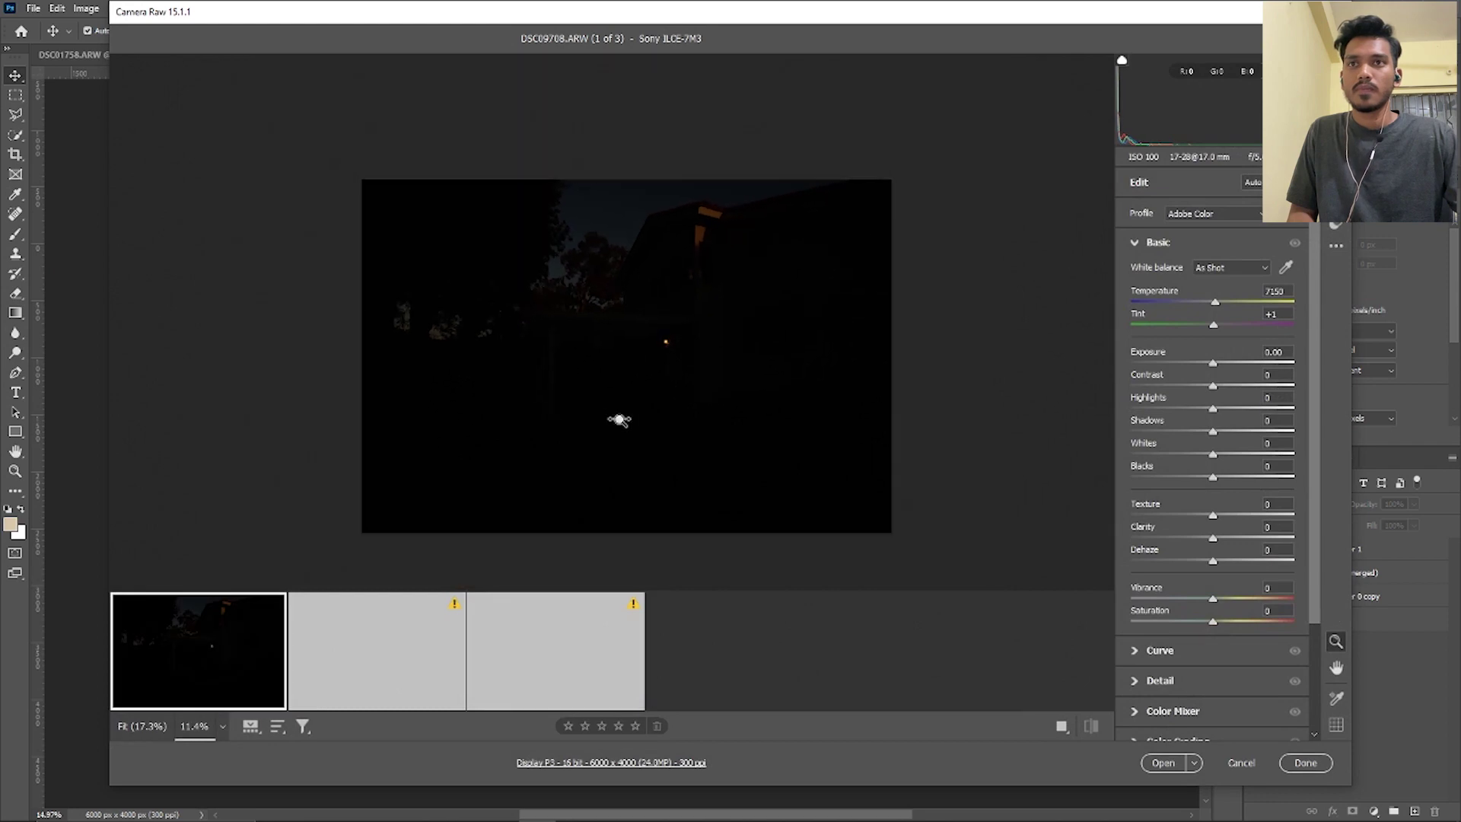
Step: Browse the three exposures in the Camera Raw filmstrip and select them all
key(Right)
click(560, 651)
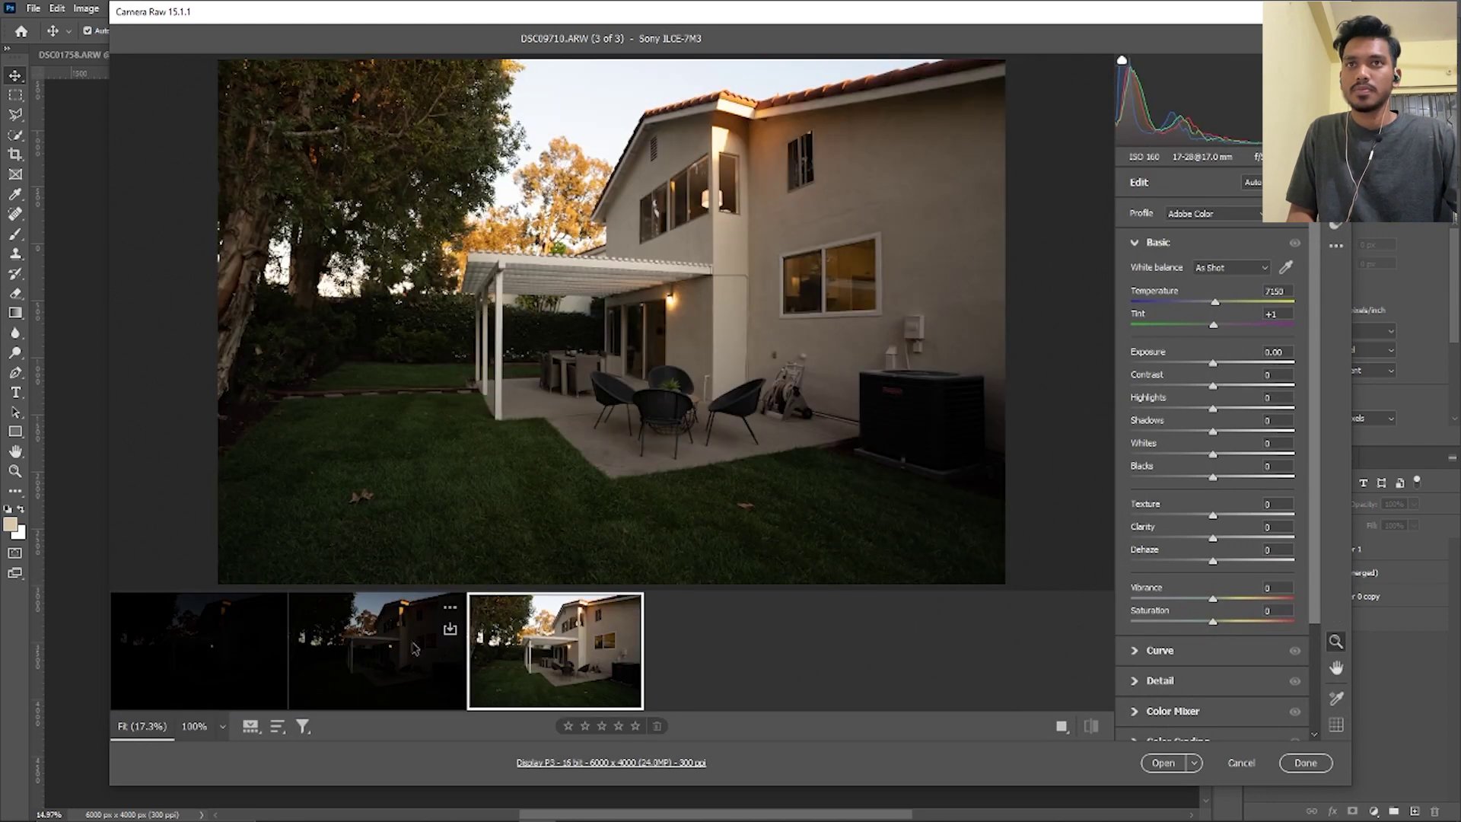
scroll(850, 493, up, 3)
scroll(798, 480, down, 2)
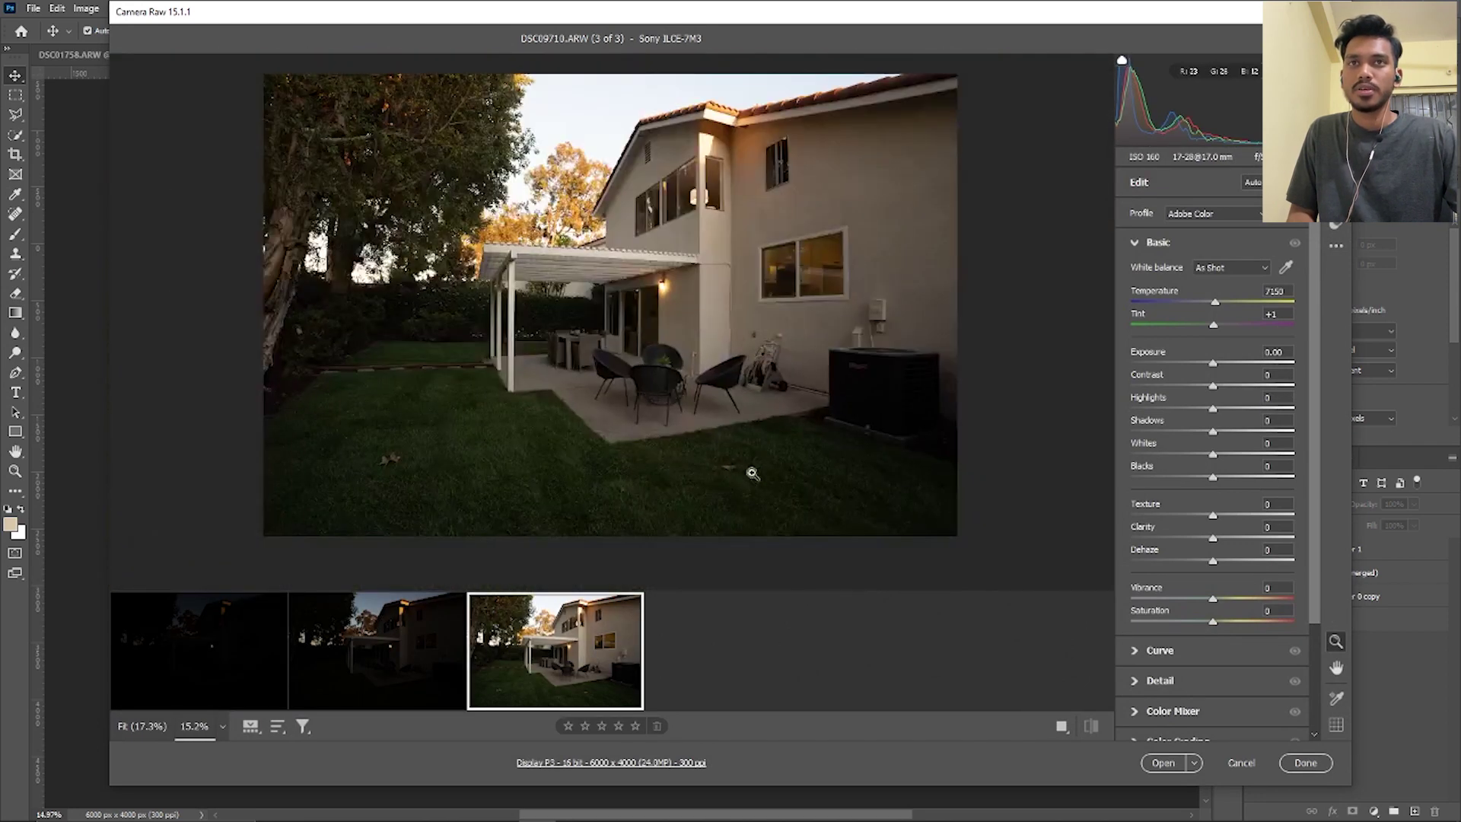
scroll(754, 473, down, 1)
scroll(753, 474, down, 1)
click(389, 672)
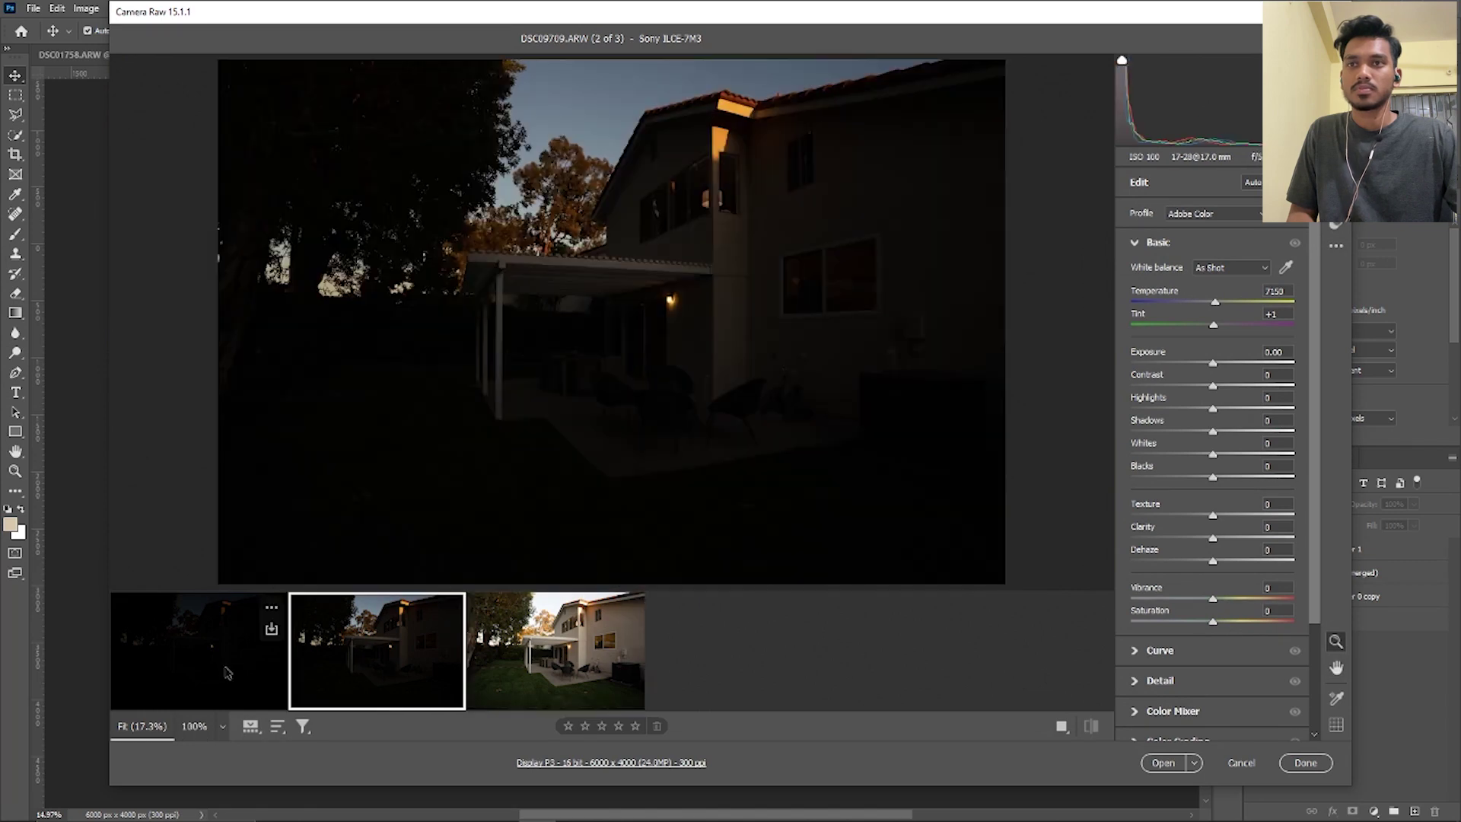
key(Left)
key(ctrl+a)
scroll(645, 332, up, 1)
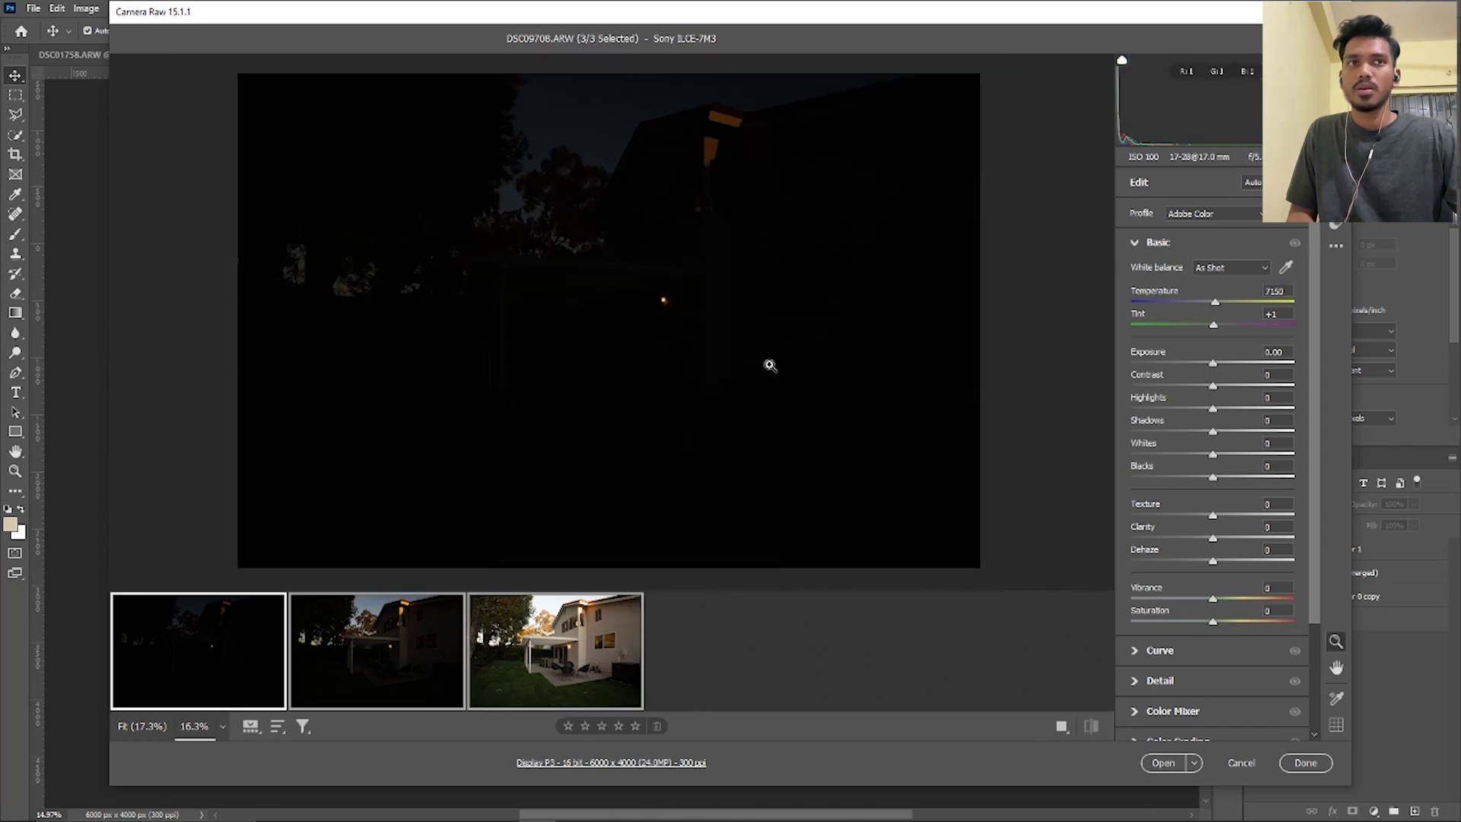
Step: On DSC09710 alone, try a brighter exposure, then undo it
click(628, 623)
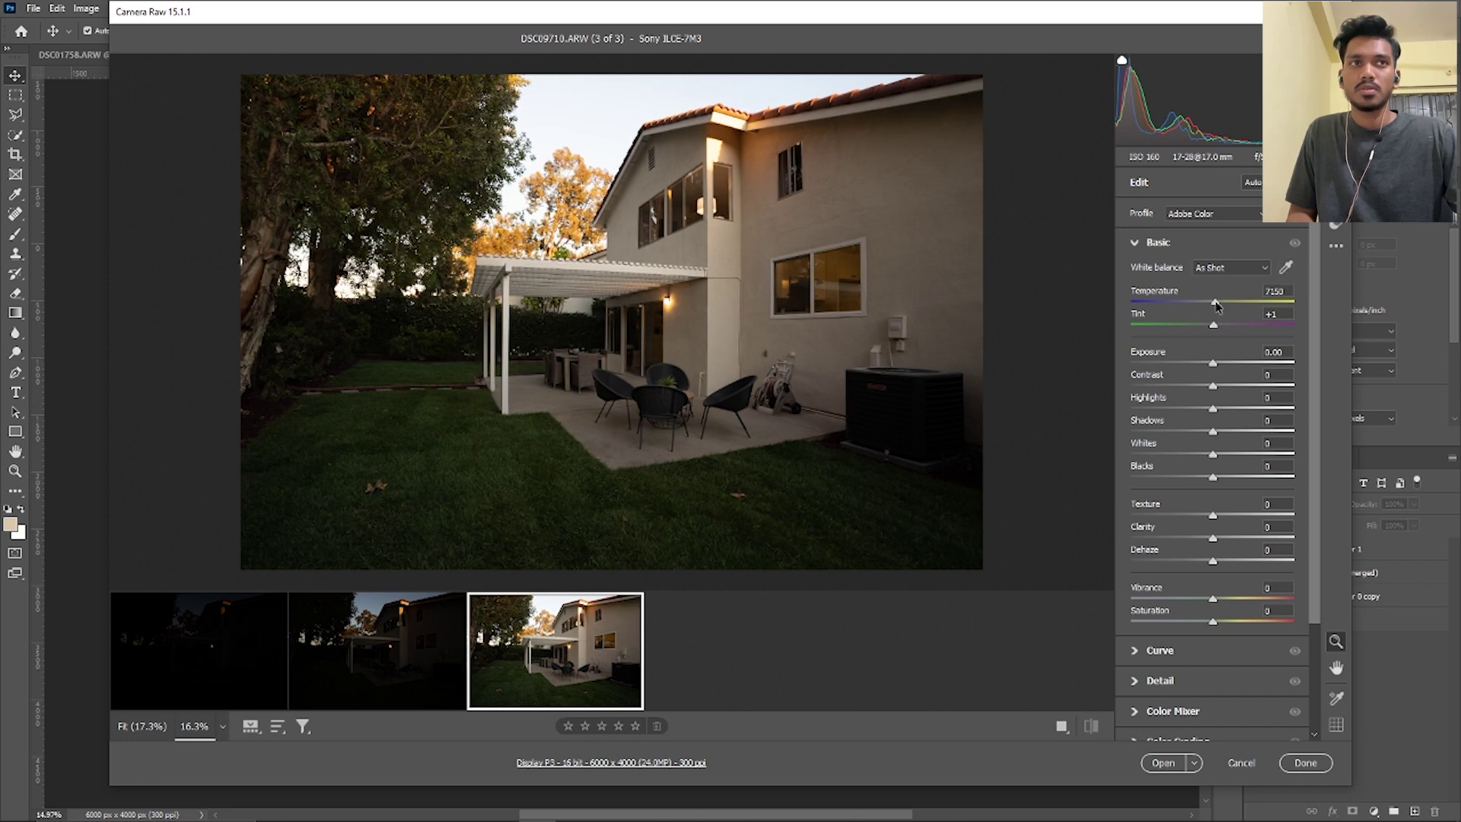
drag(1214, 363, 1222, 362)
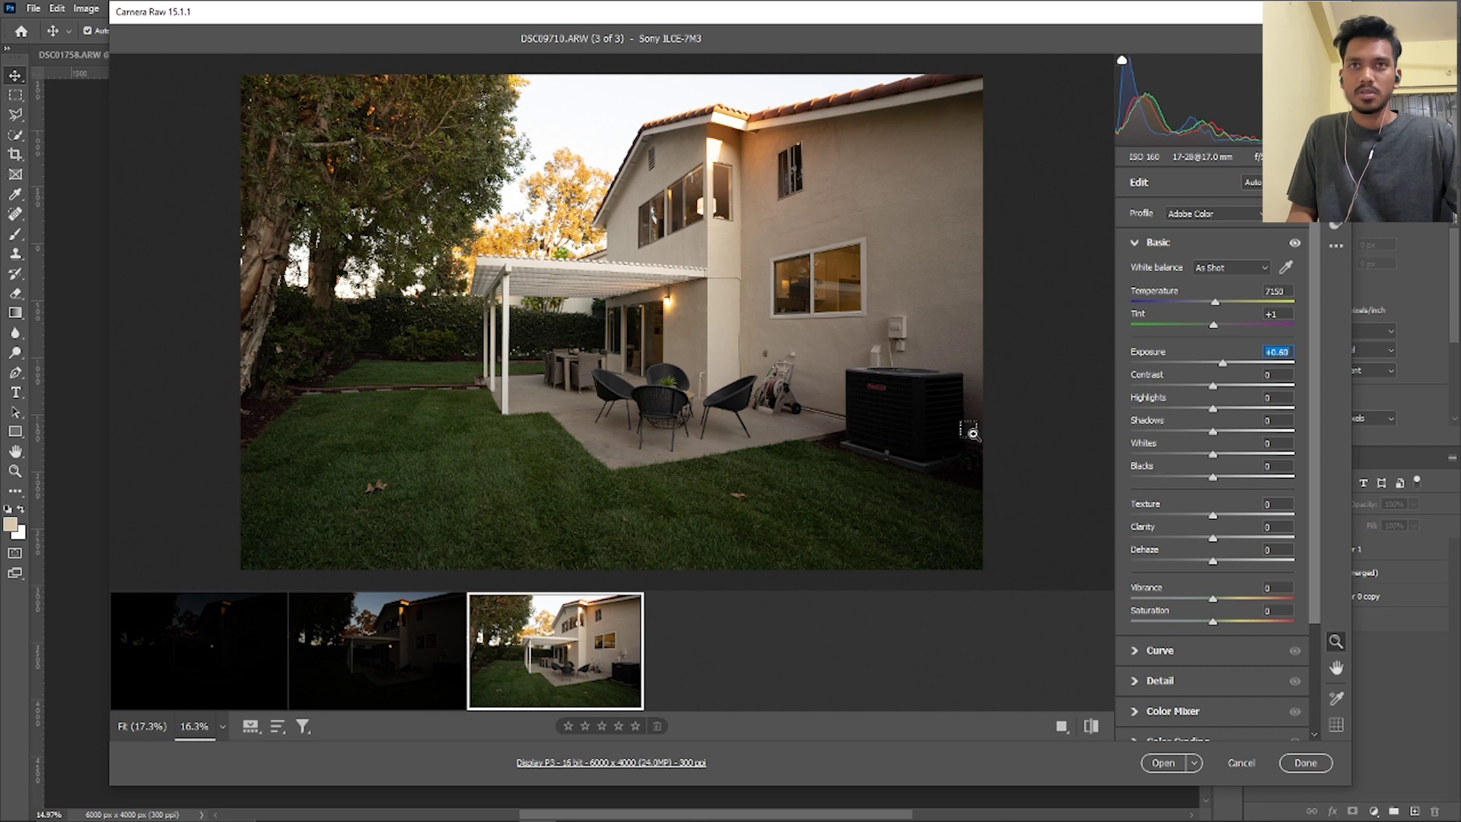
key(ctrl+z)
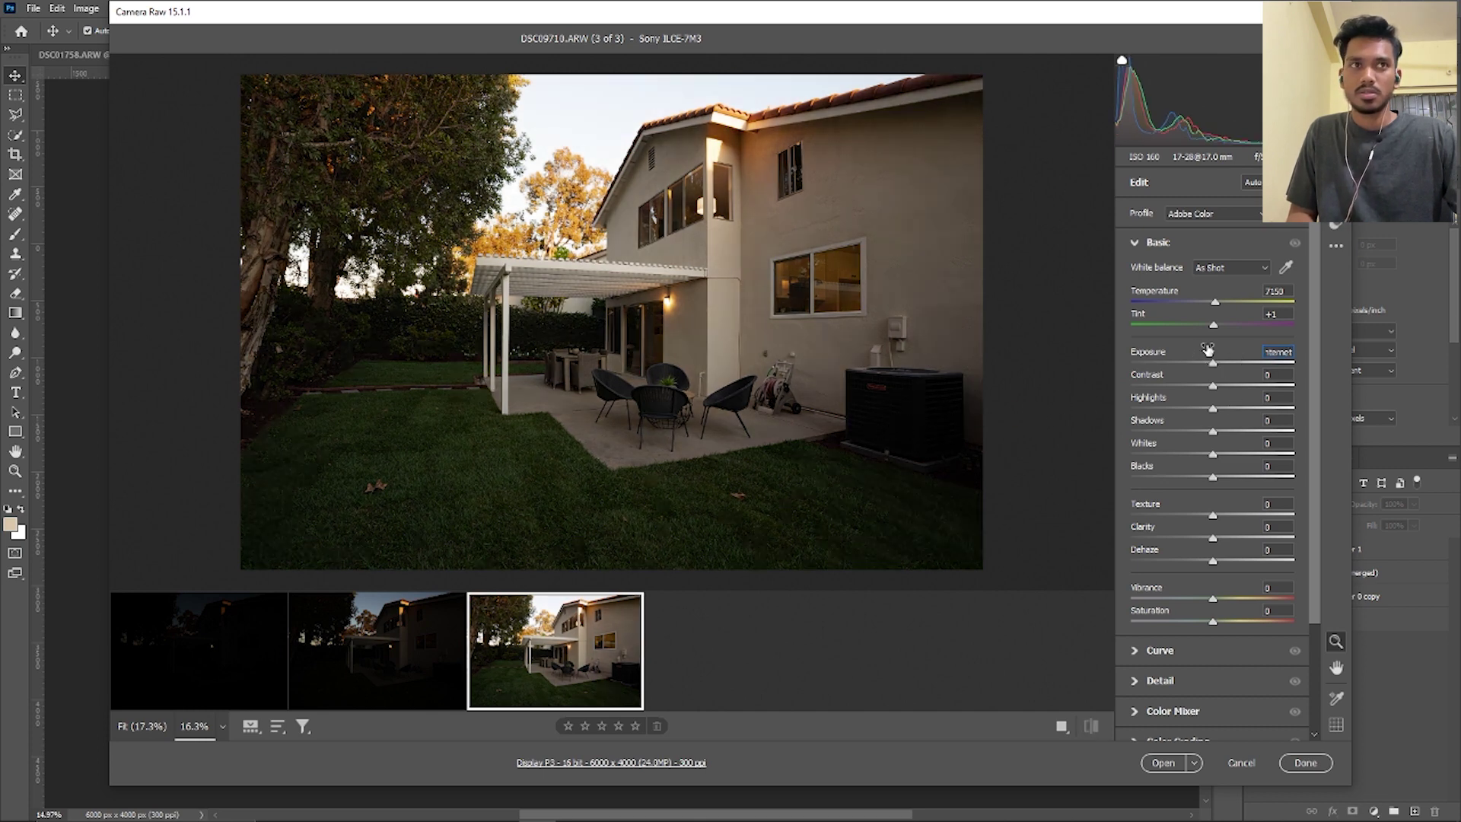
Step: Set DSC09710's white balance from a neutral sample, Temperature 5750, and raise saturation
click(1298, 251)
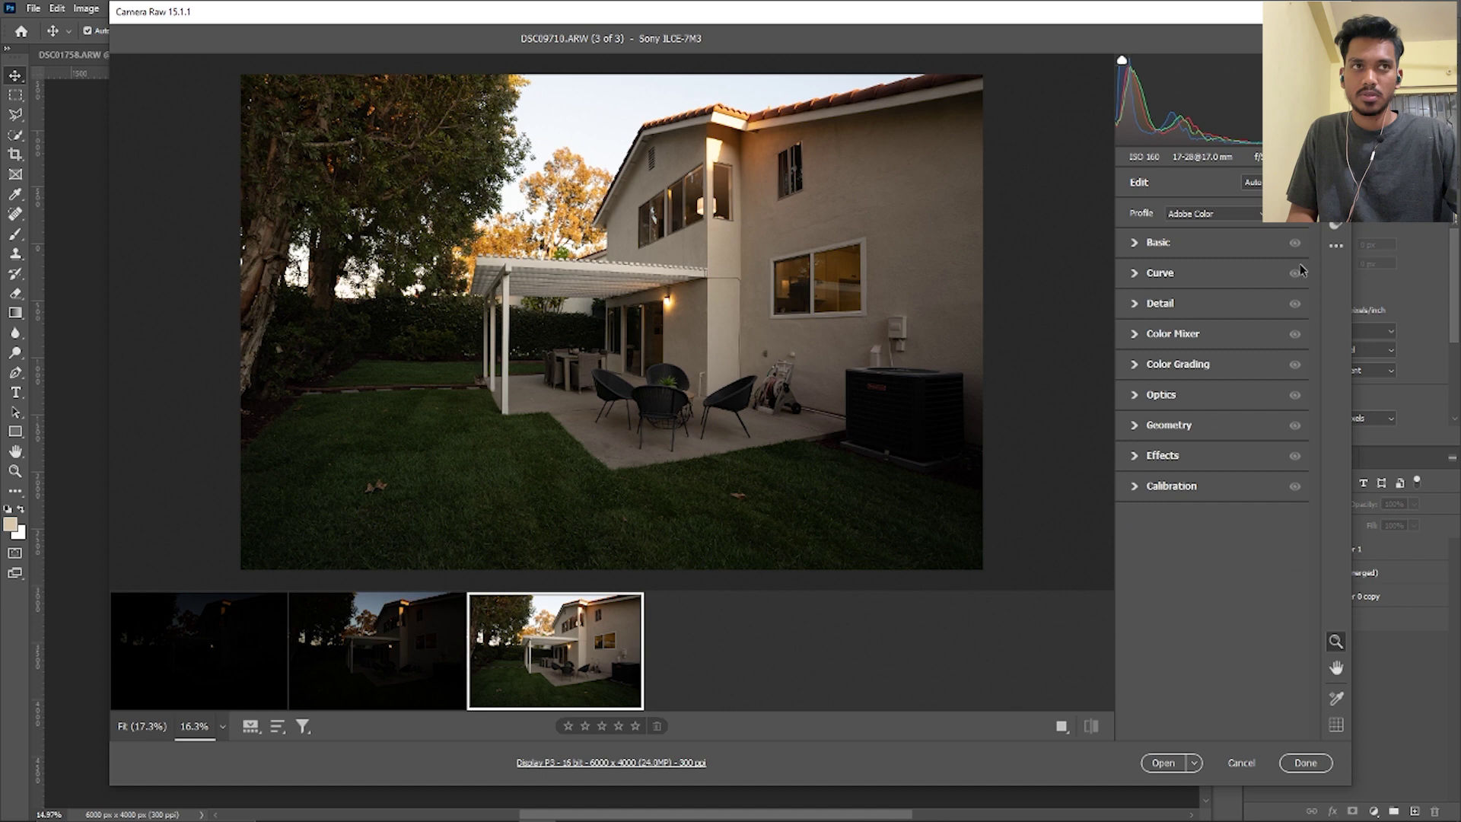
click(1183, 243)
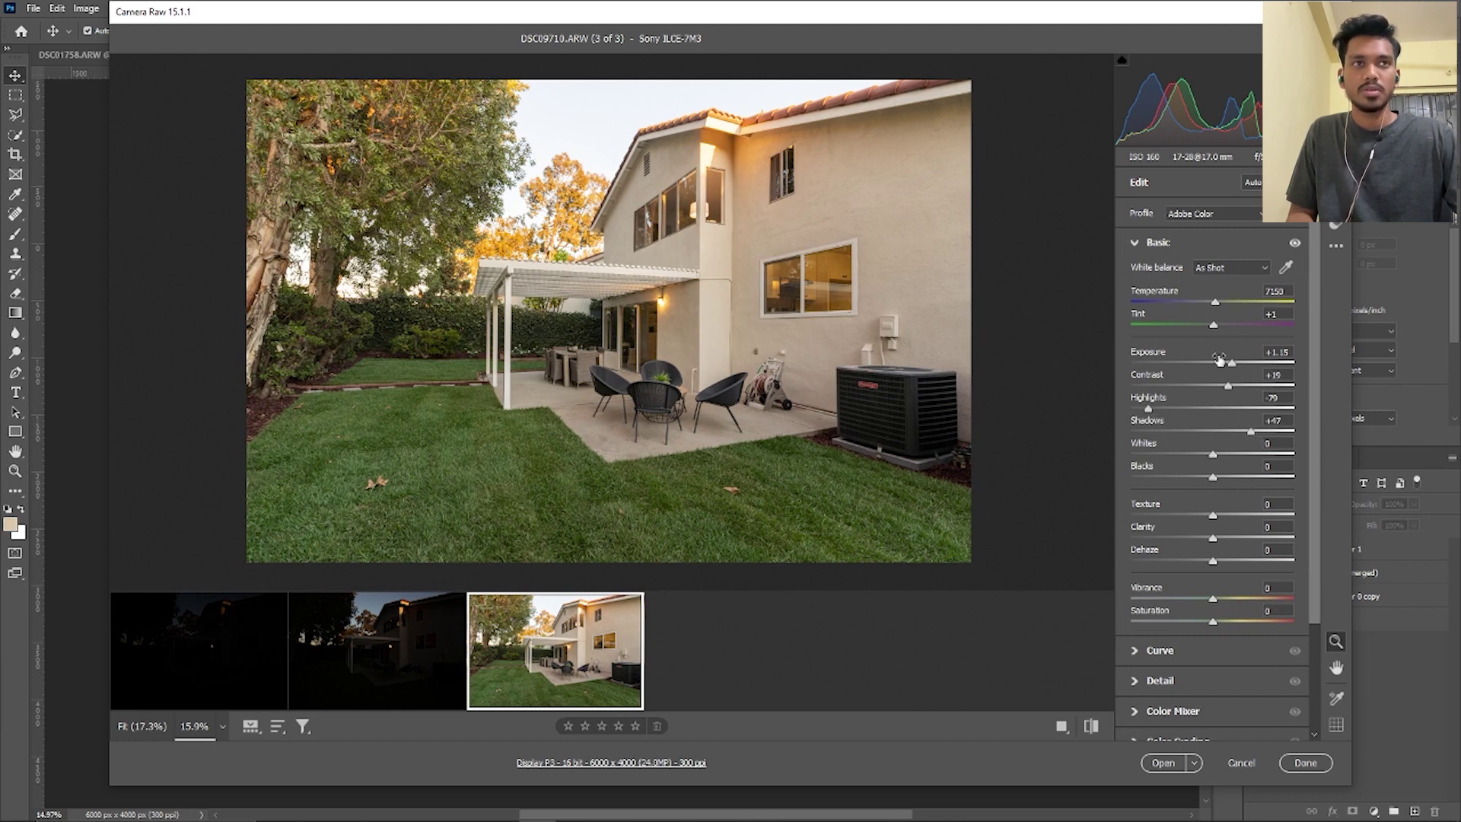
click(1285, 270)
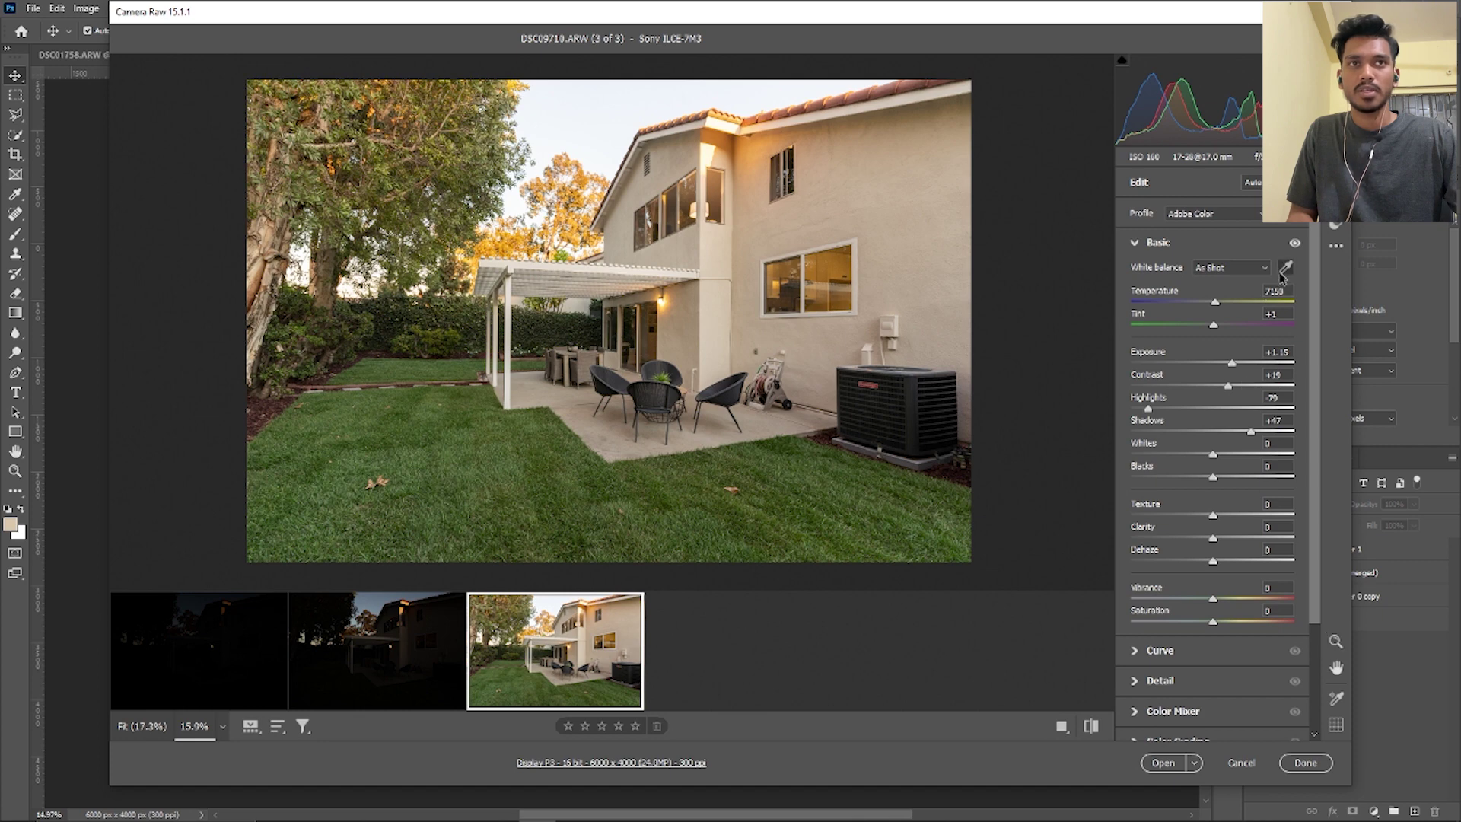
click(634, 267)
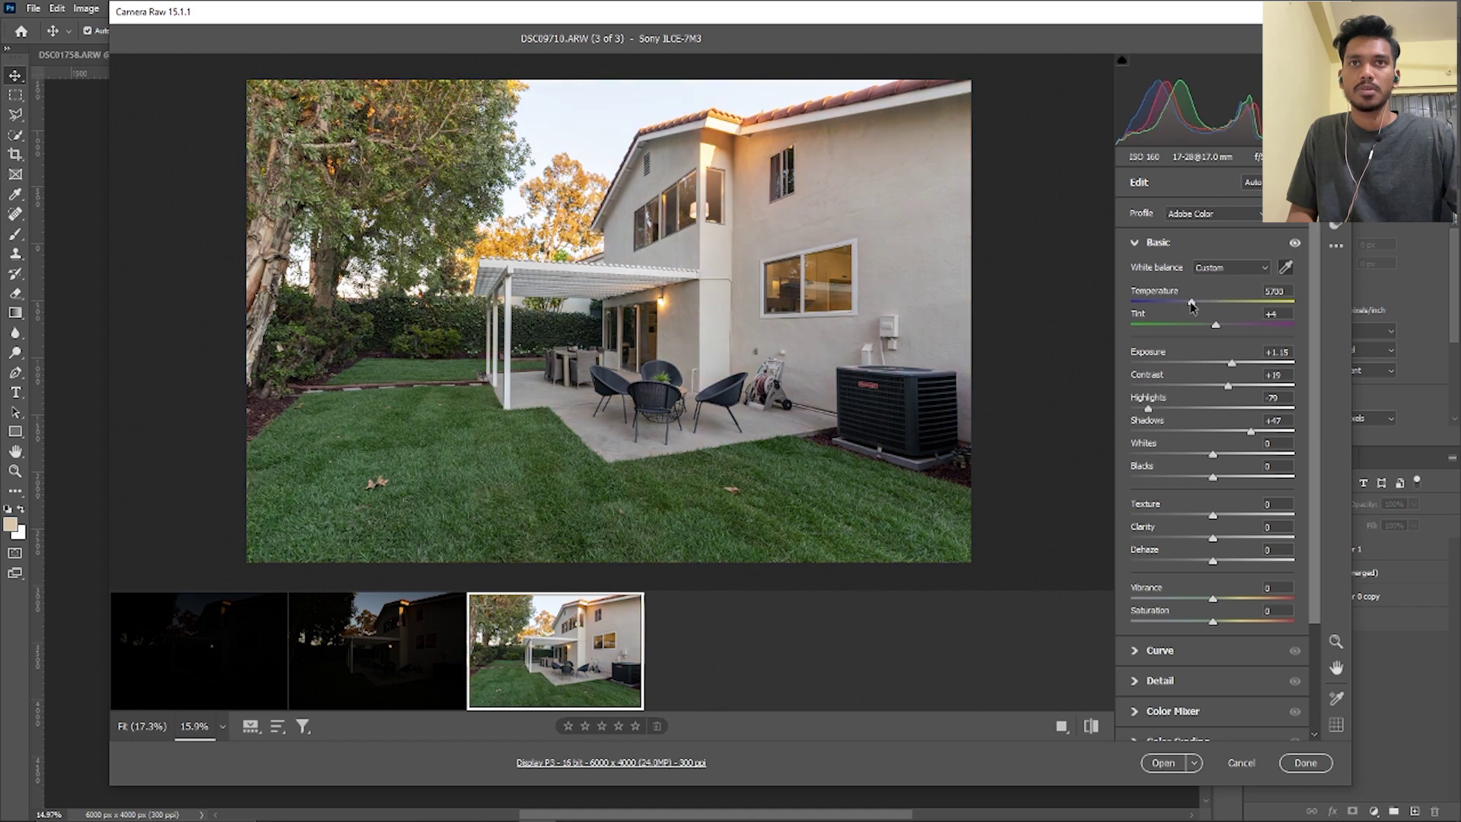
drag(1196, 304, 1191, 303)
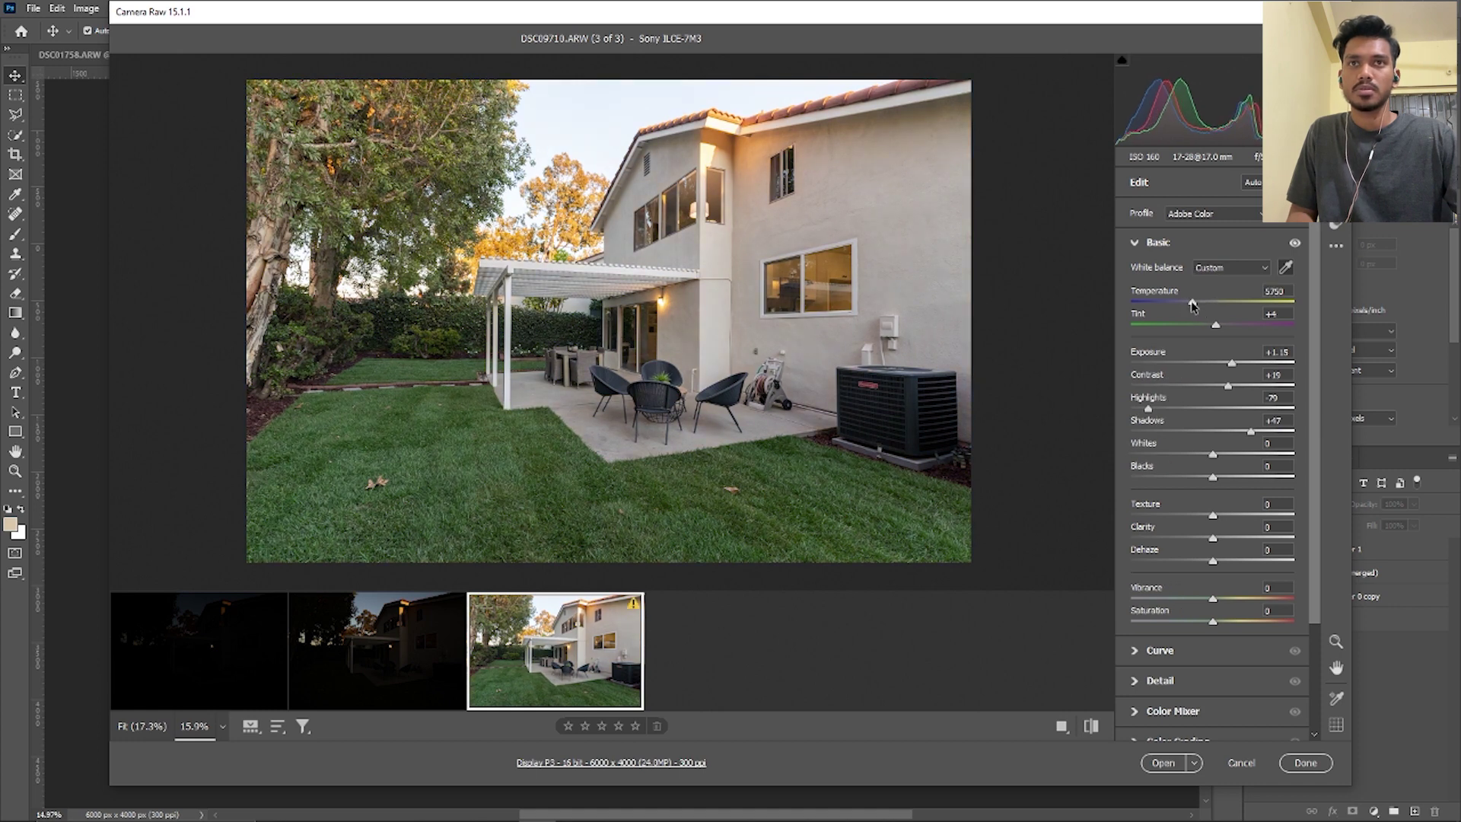
click(1225, 622)
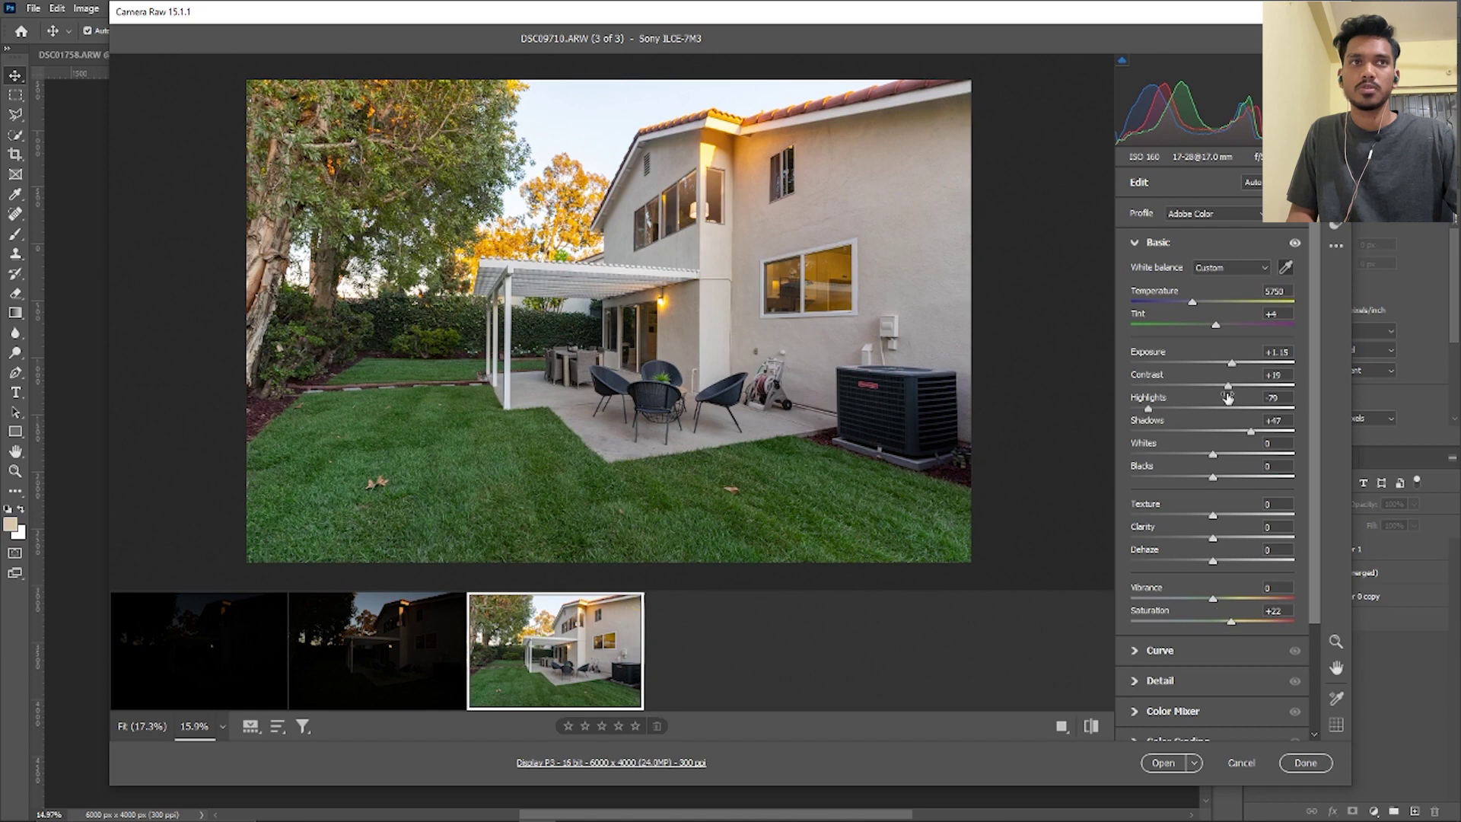
Step: Compare against DSC09709 and settle DSC09710's exposure at +1.20
double_click(1224, 363)
key(ctrl+z)
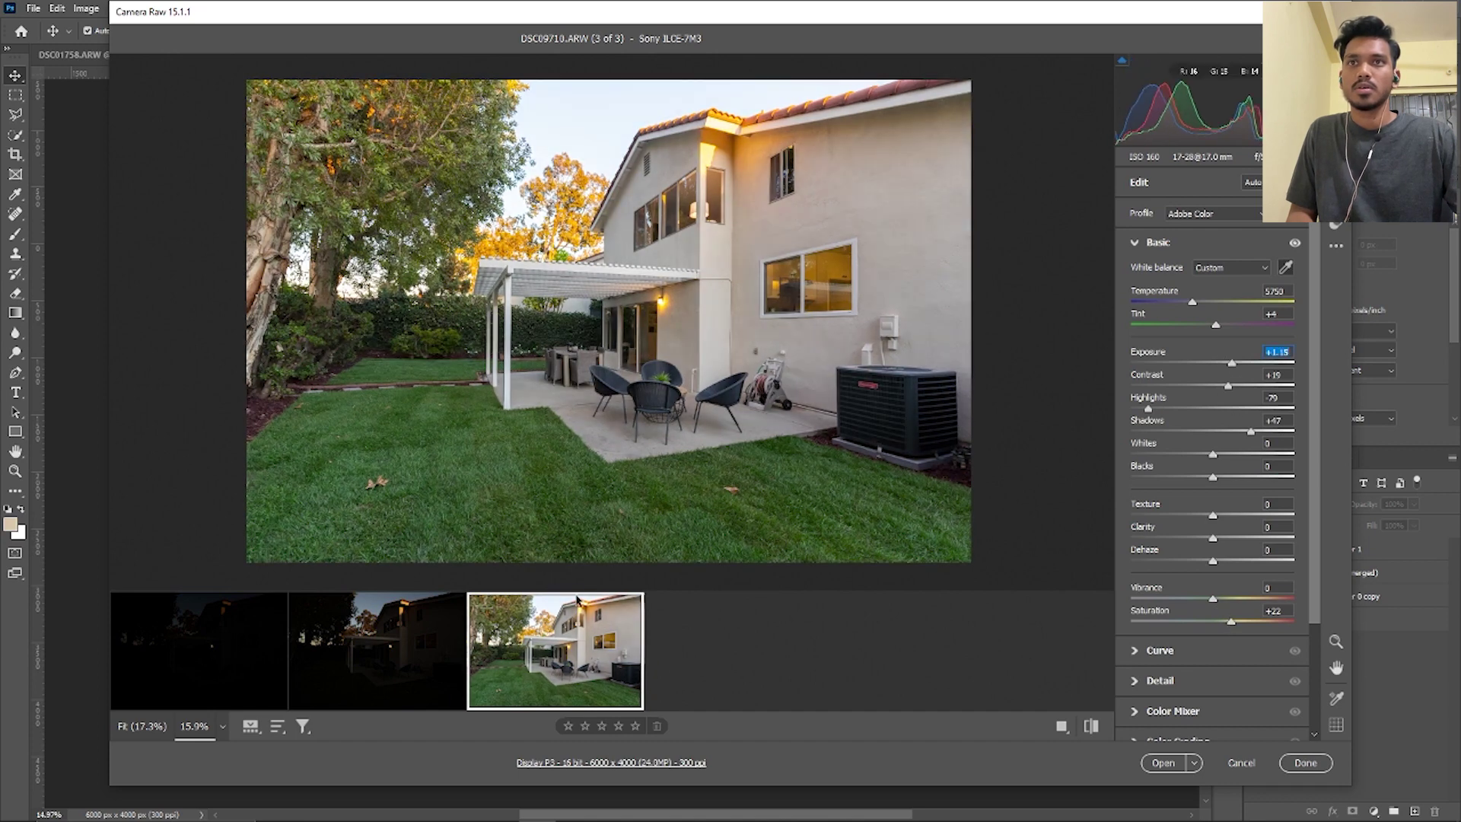
click(397, 684)
click(626, 622)
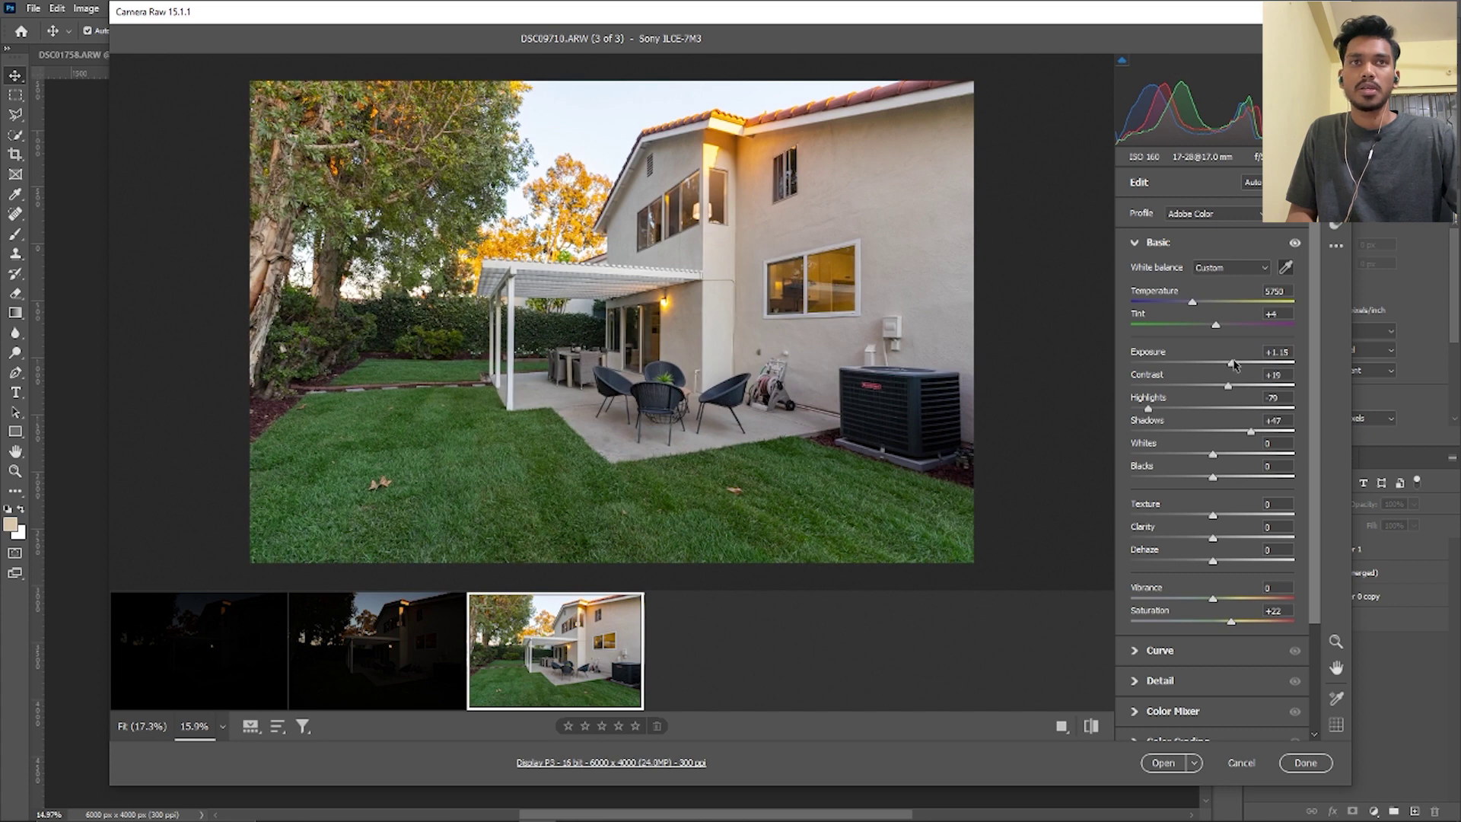
drag(1232, 364, 1234, 362)
double_click(1234, 363)
key(ctrl+z)
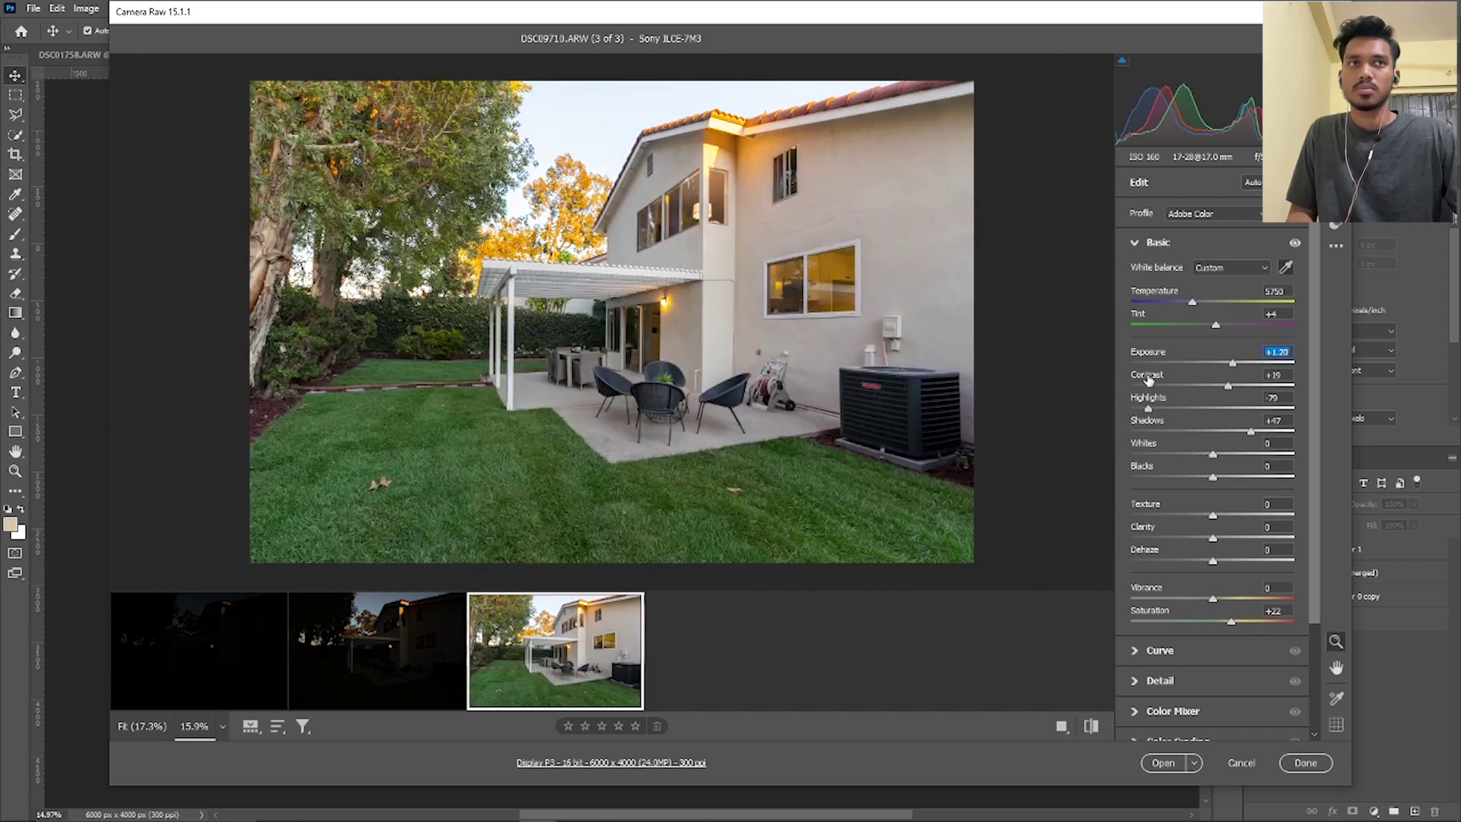
Step: Paste the basic settings onto DSC09709, raising exposure to +3.65 and adding saturation
click(390, 671)
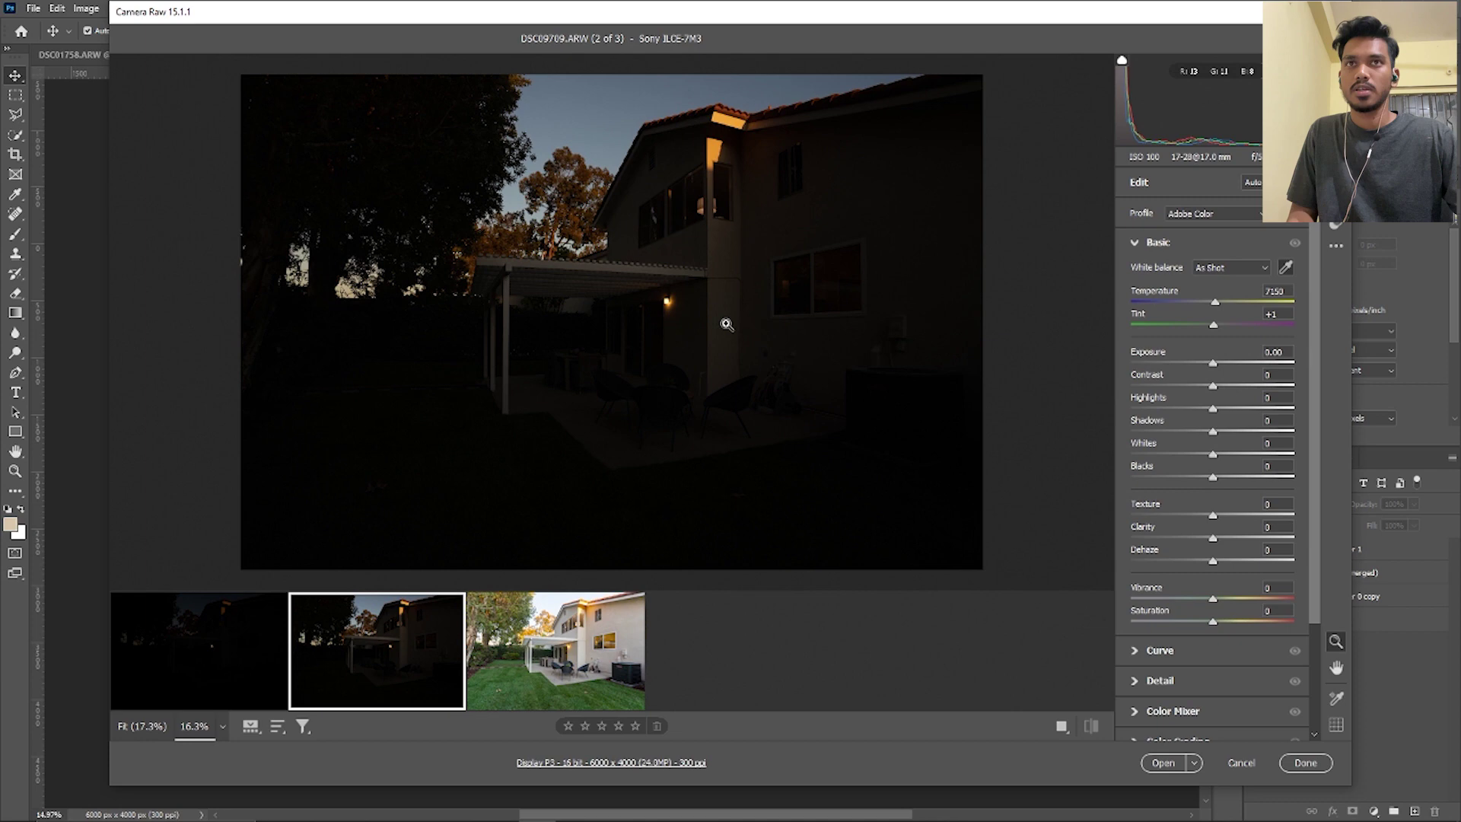
key(ctrl+alt+v)
drag(1251, 364, 1261, 364)
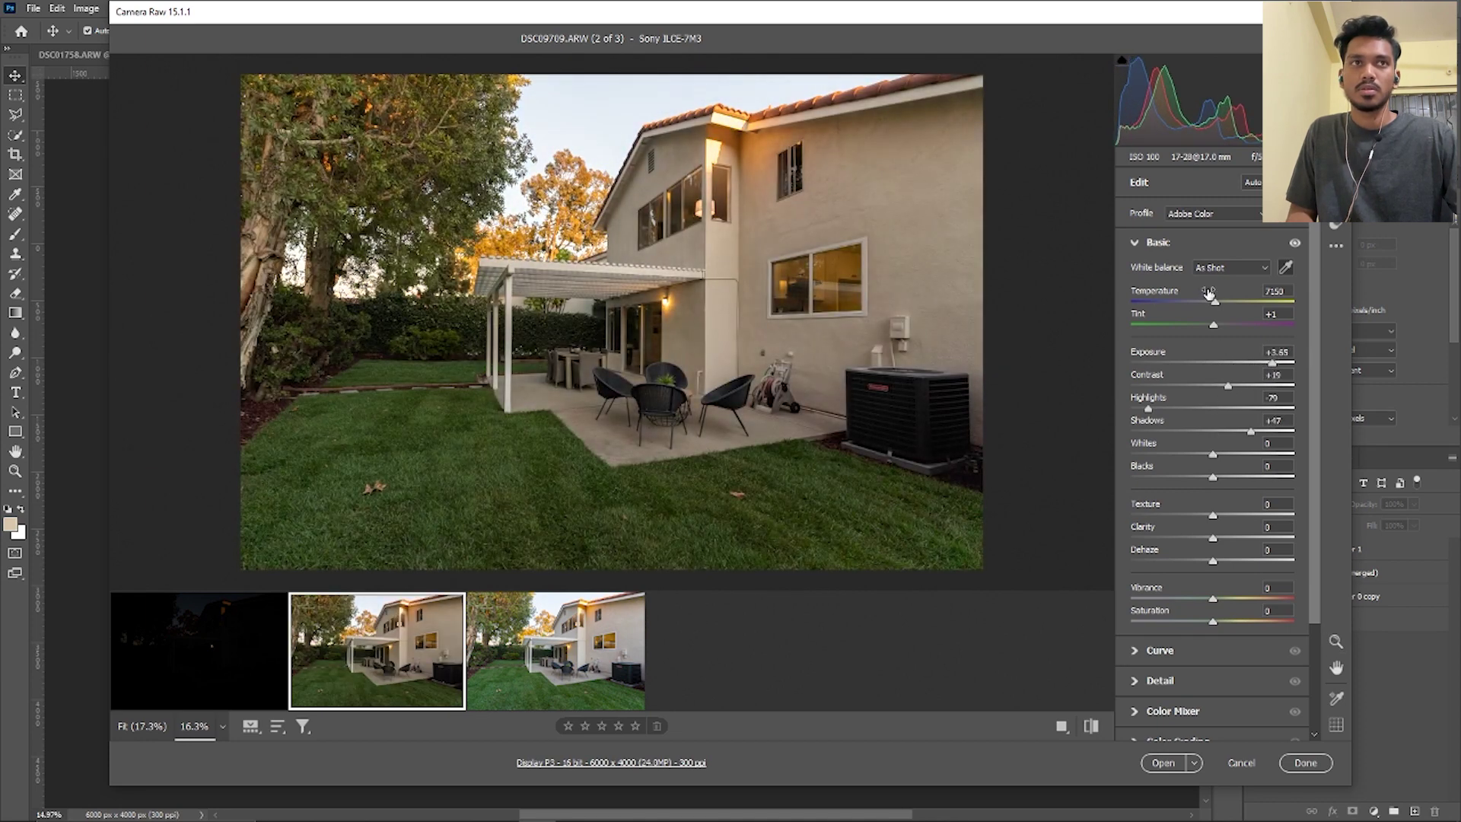
click(535, 264)
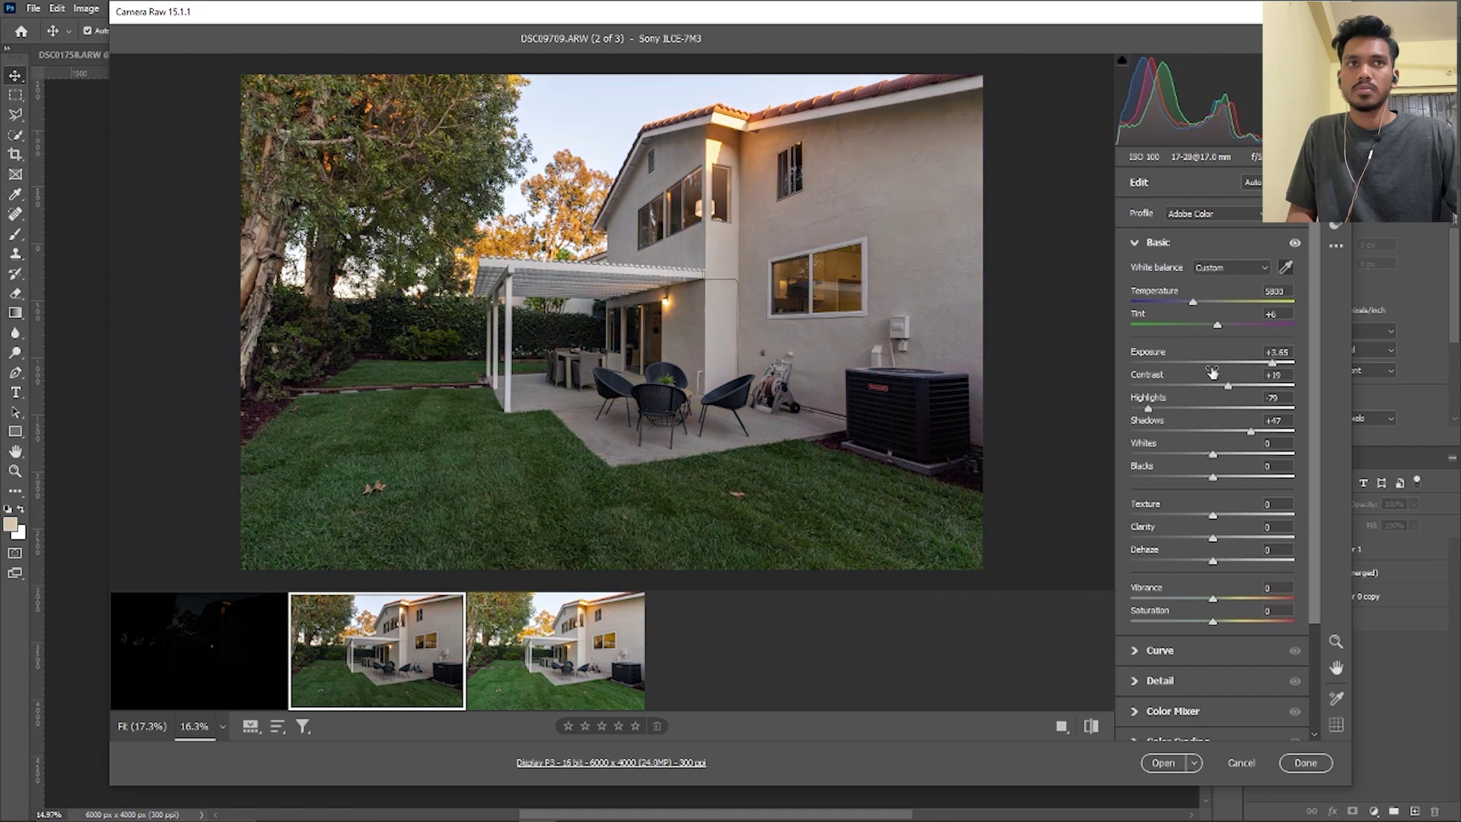
drag(1273, 362, 1275, 364)
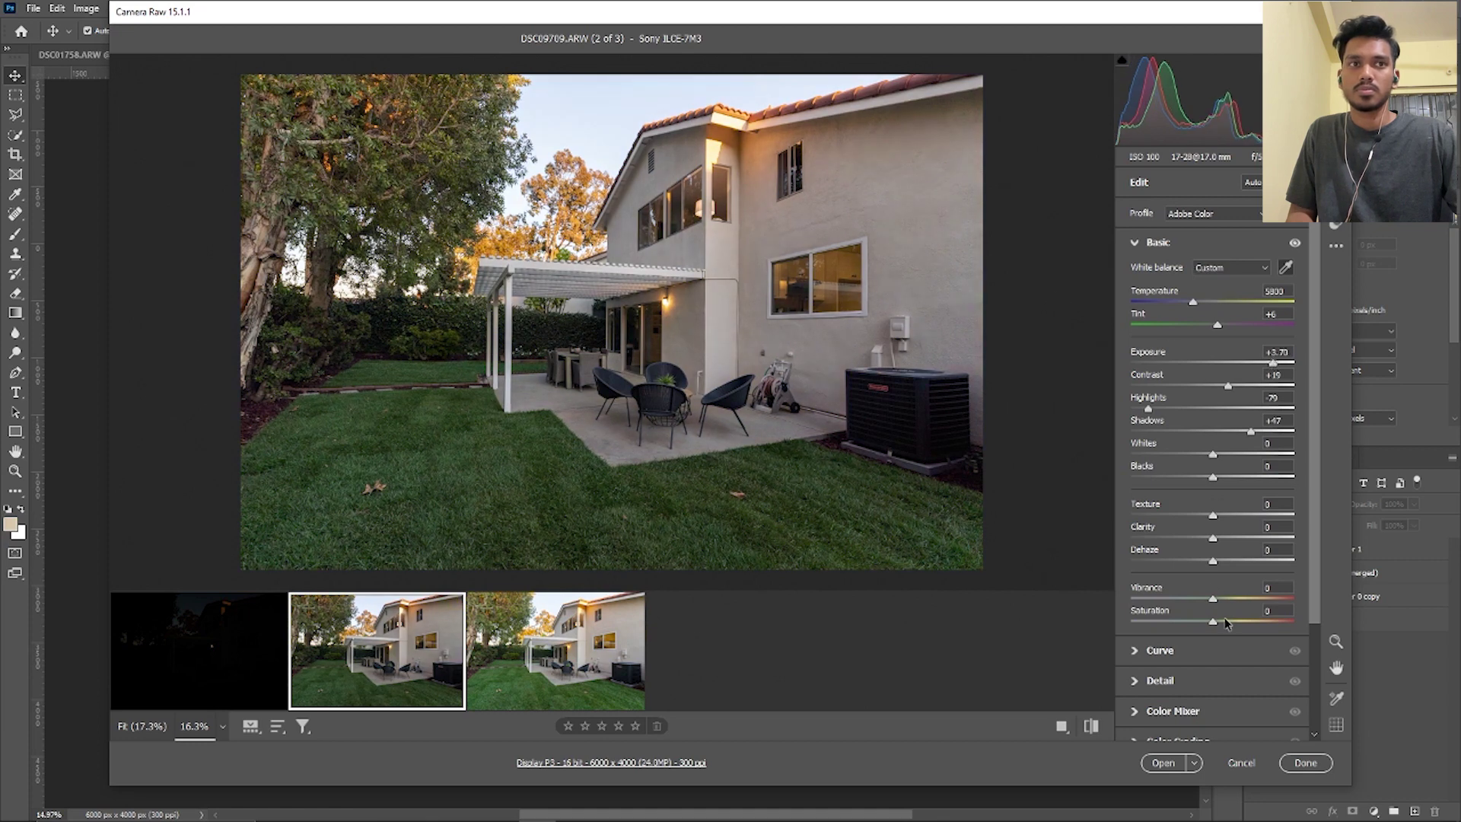
drag(1226, 622, 1223, 623)
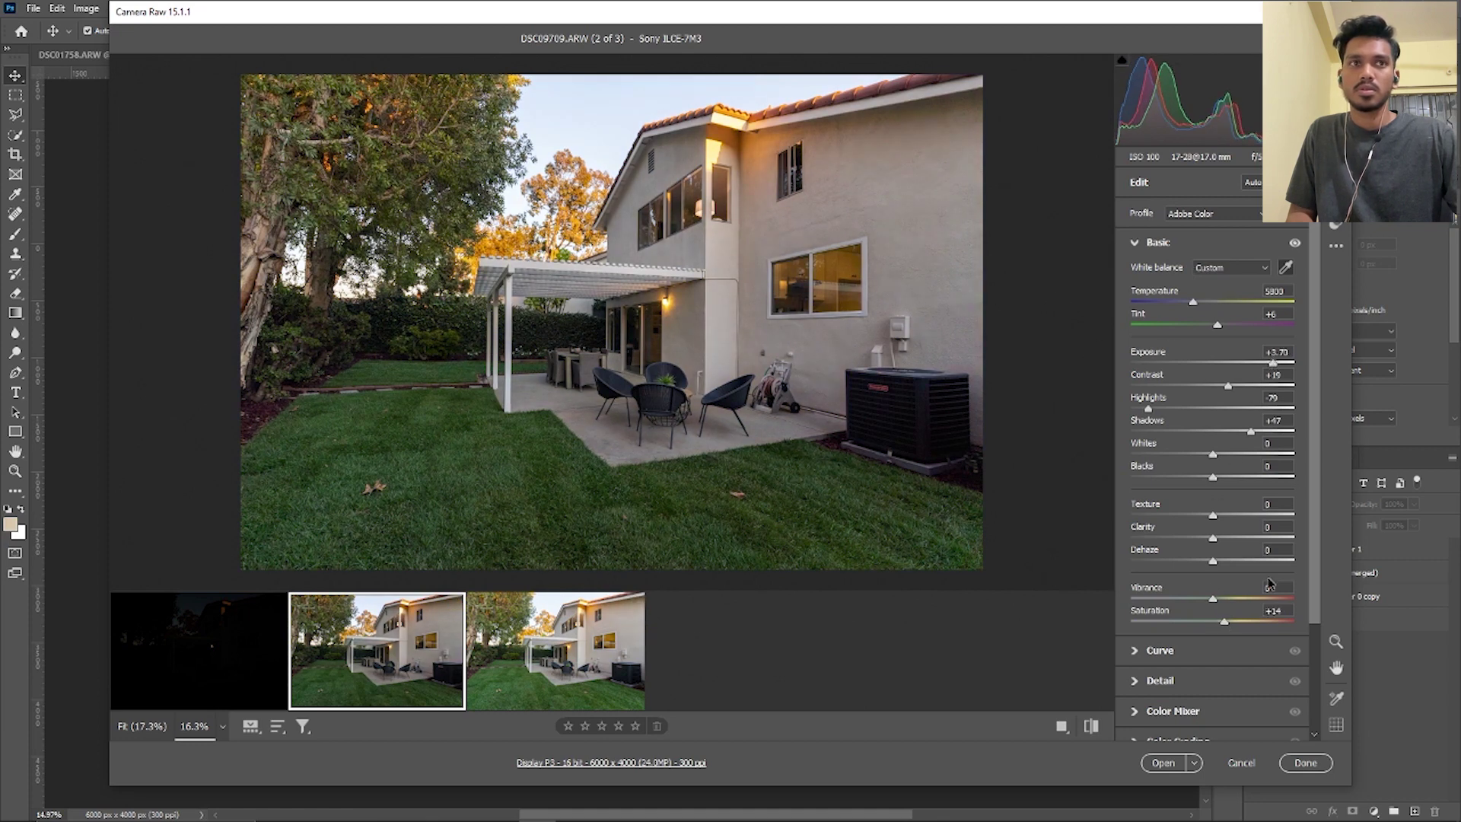
drag(1273, 362, 1278, 363)
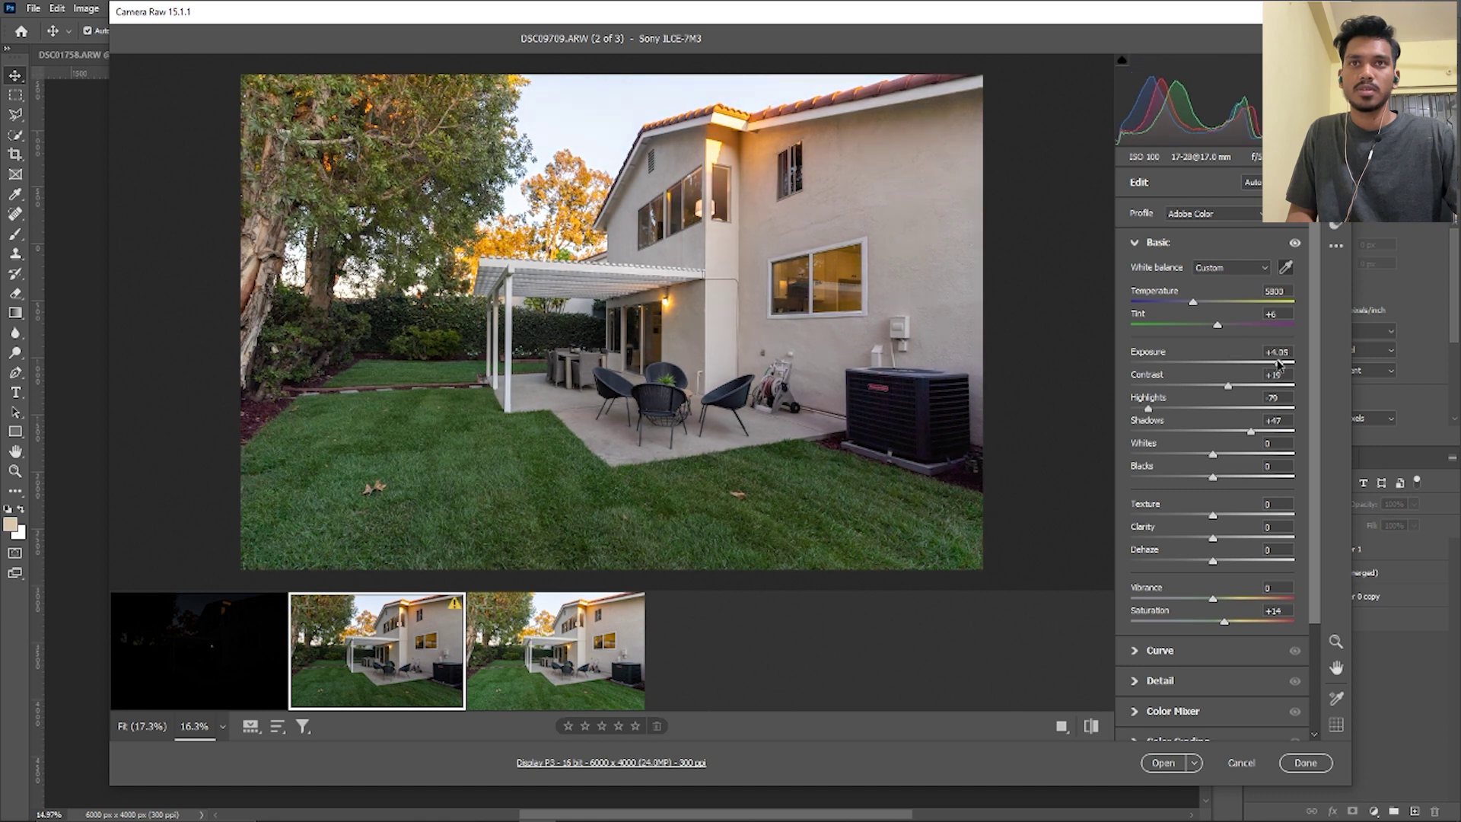
Step: Brighten the third exposure, then strongly brighten the dark first exposure
click(556, 651)
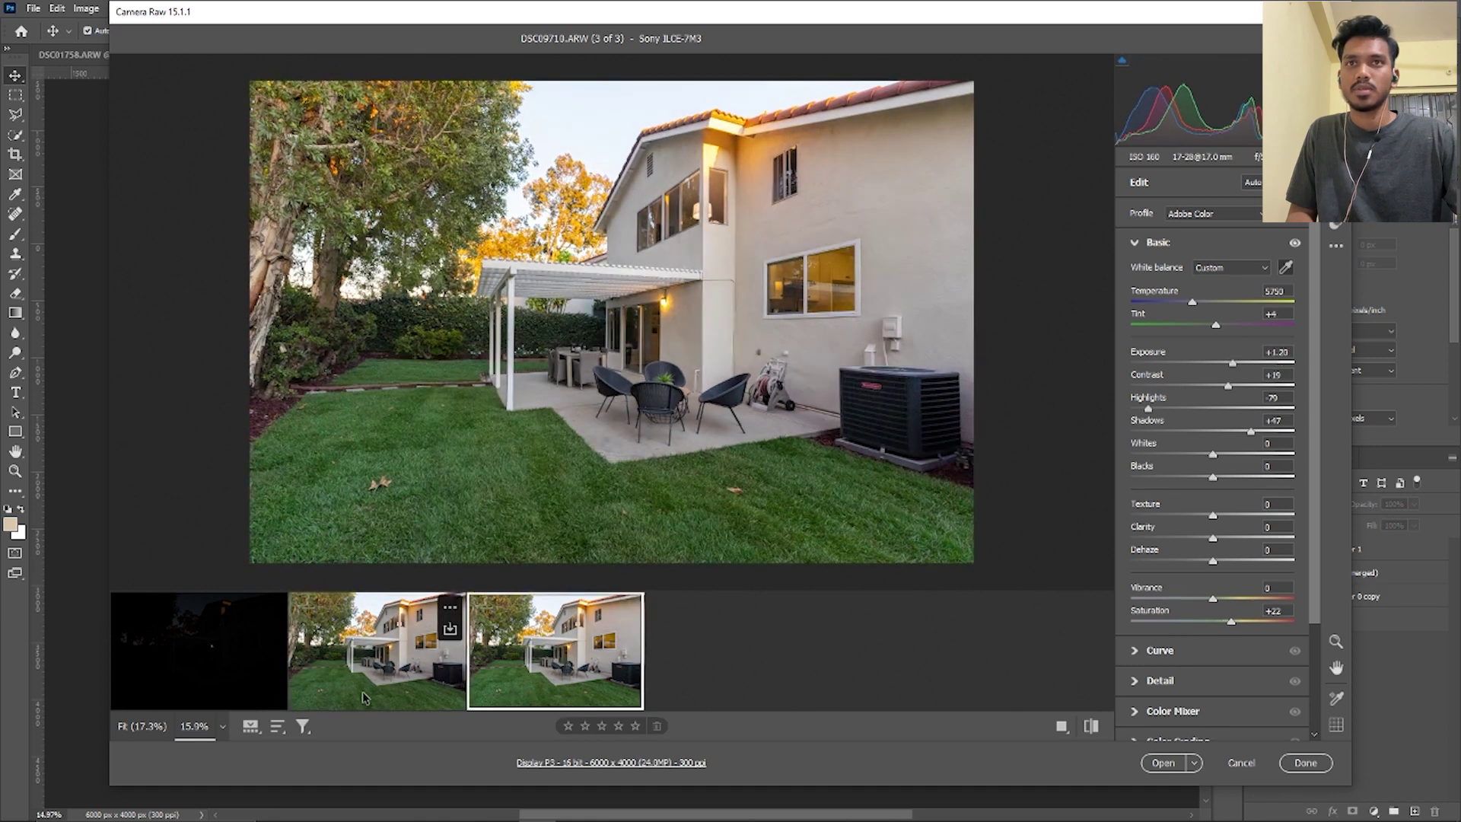
click(382, 687)
click(559, 660)
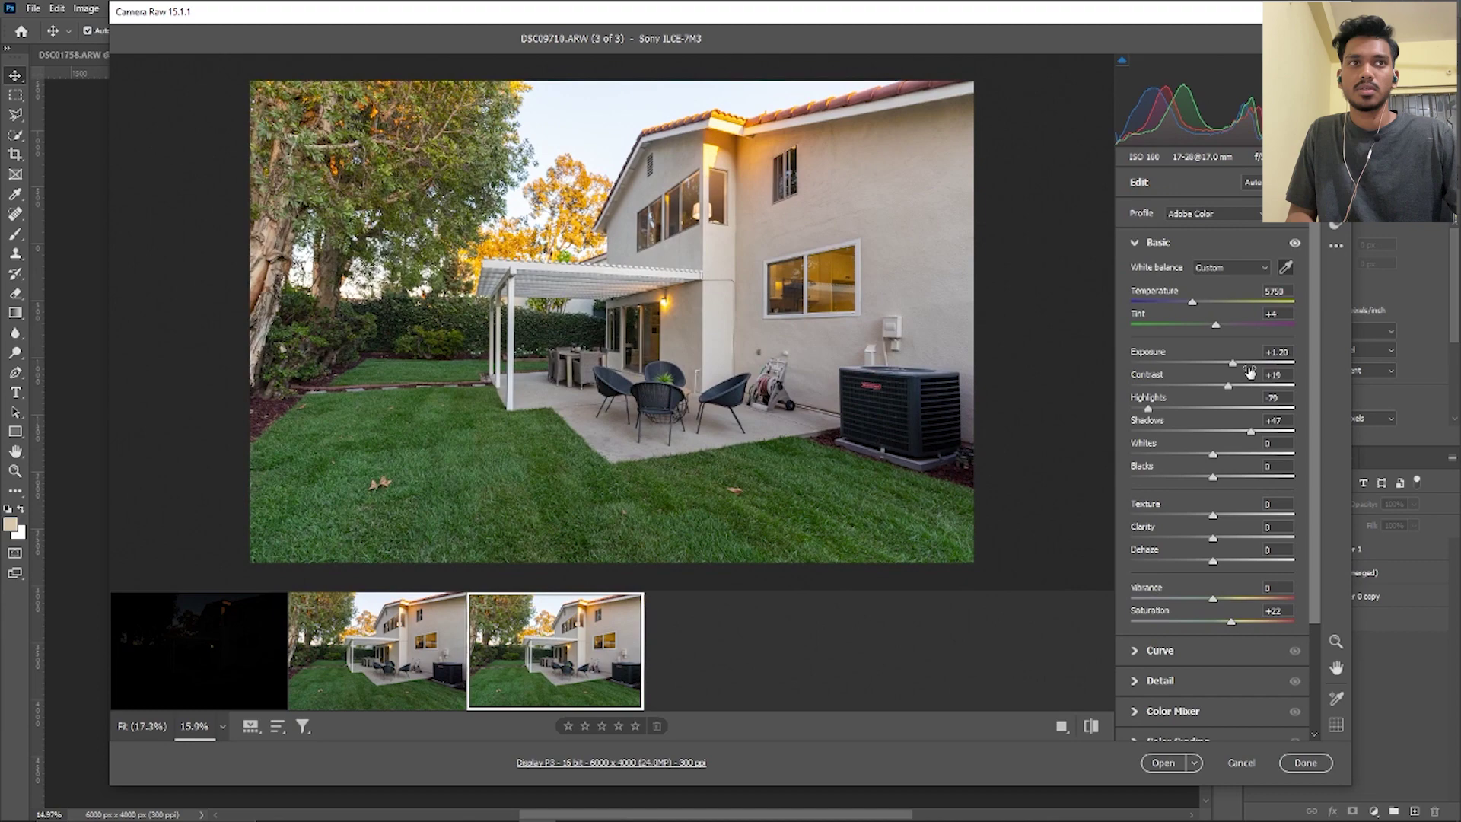
drag(1233, 364, 1243, 364)
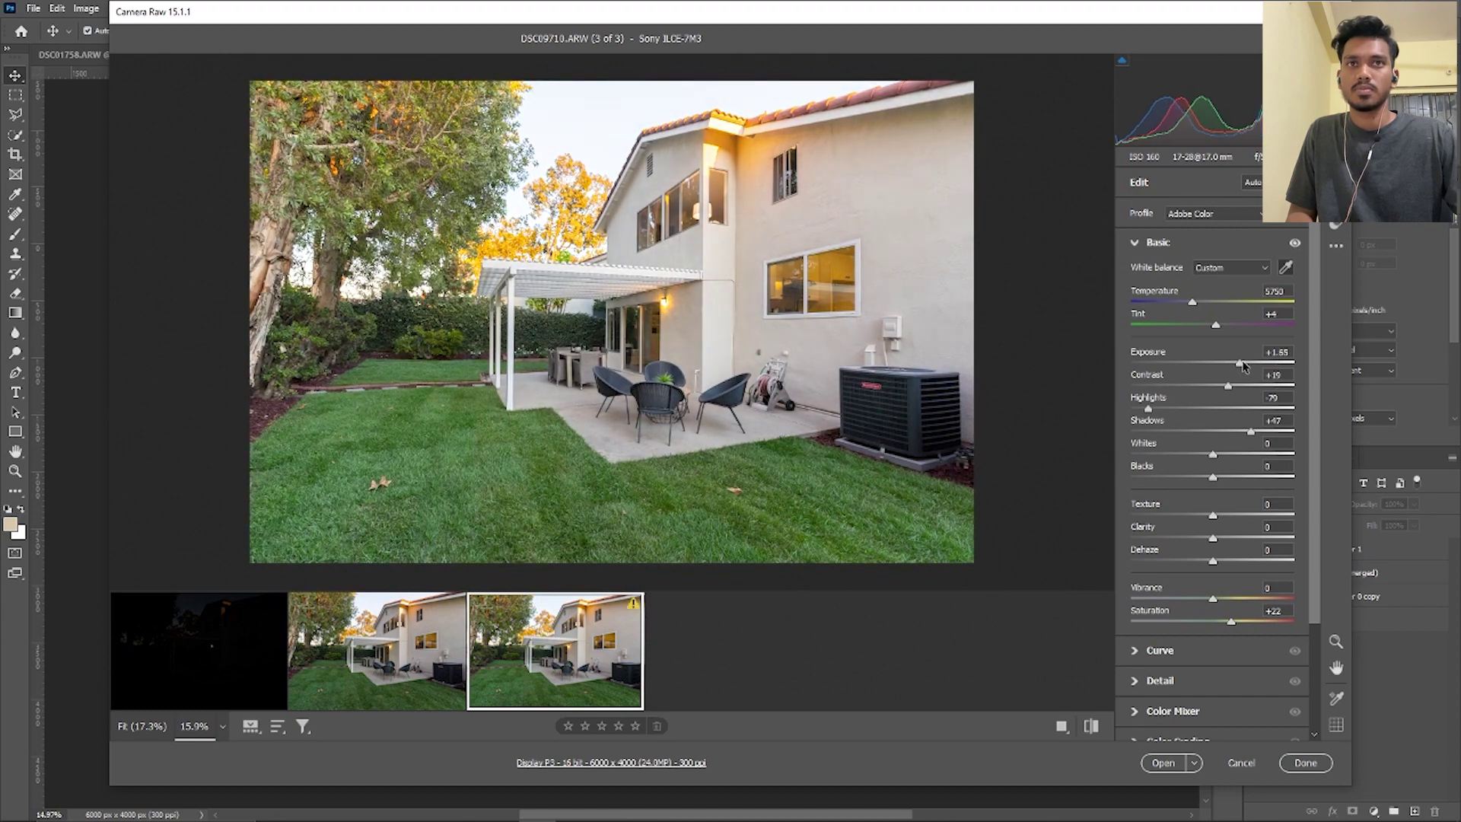
click(429, 665)
key(Right)
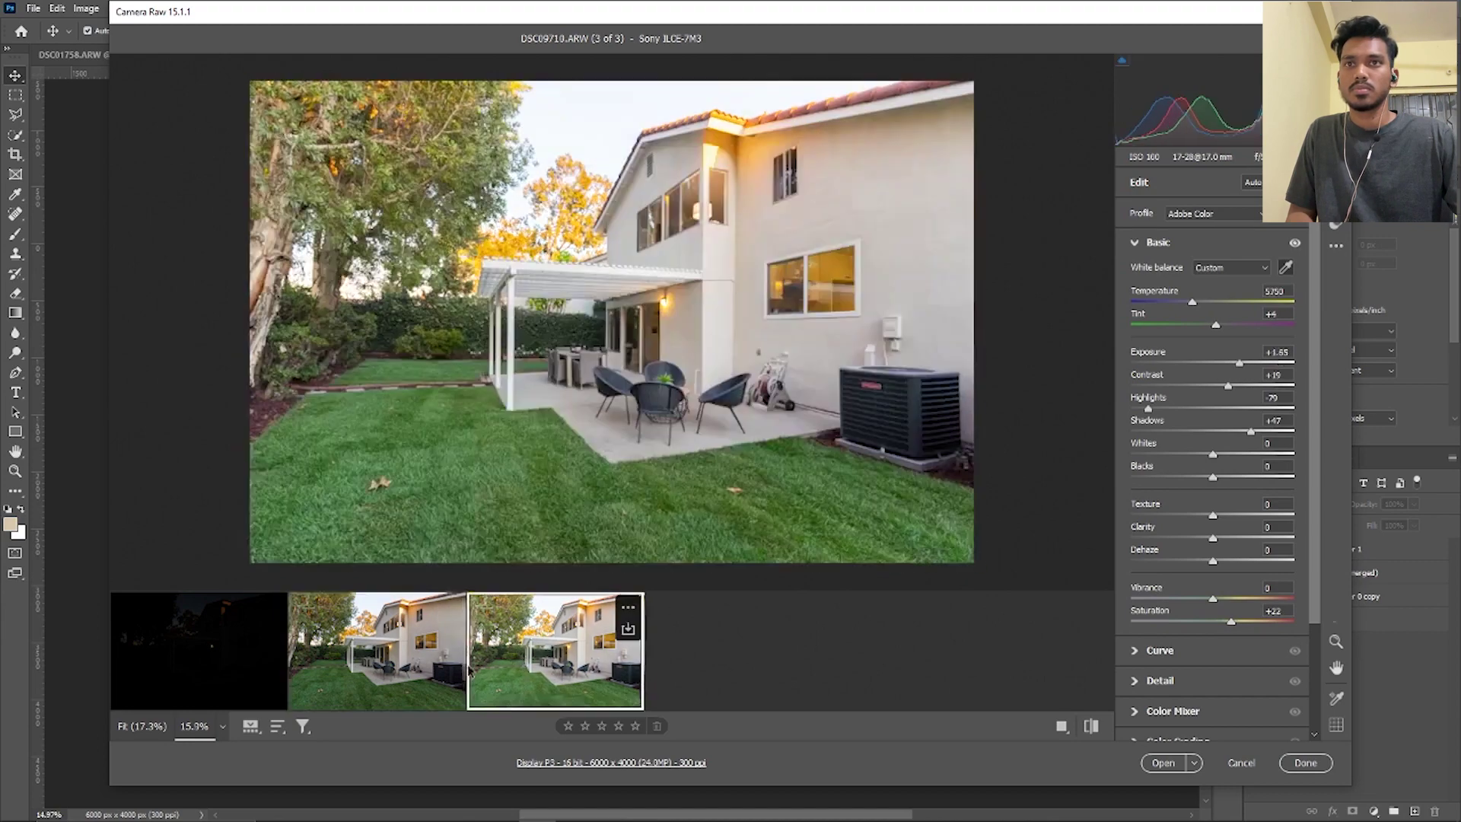
click(401, 668)
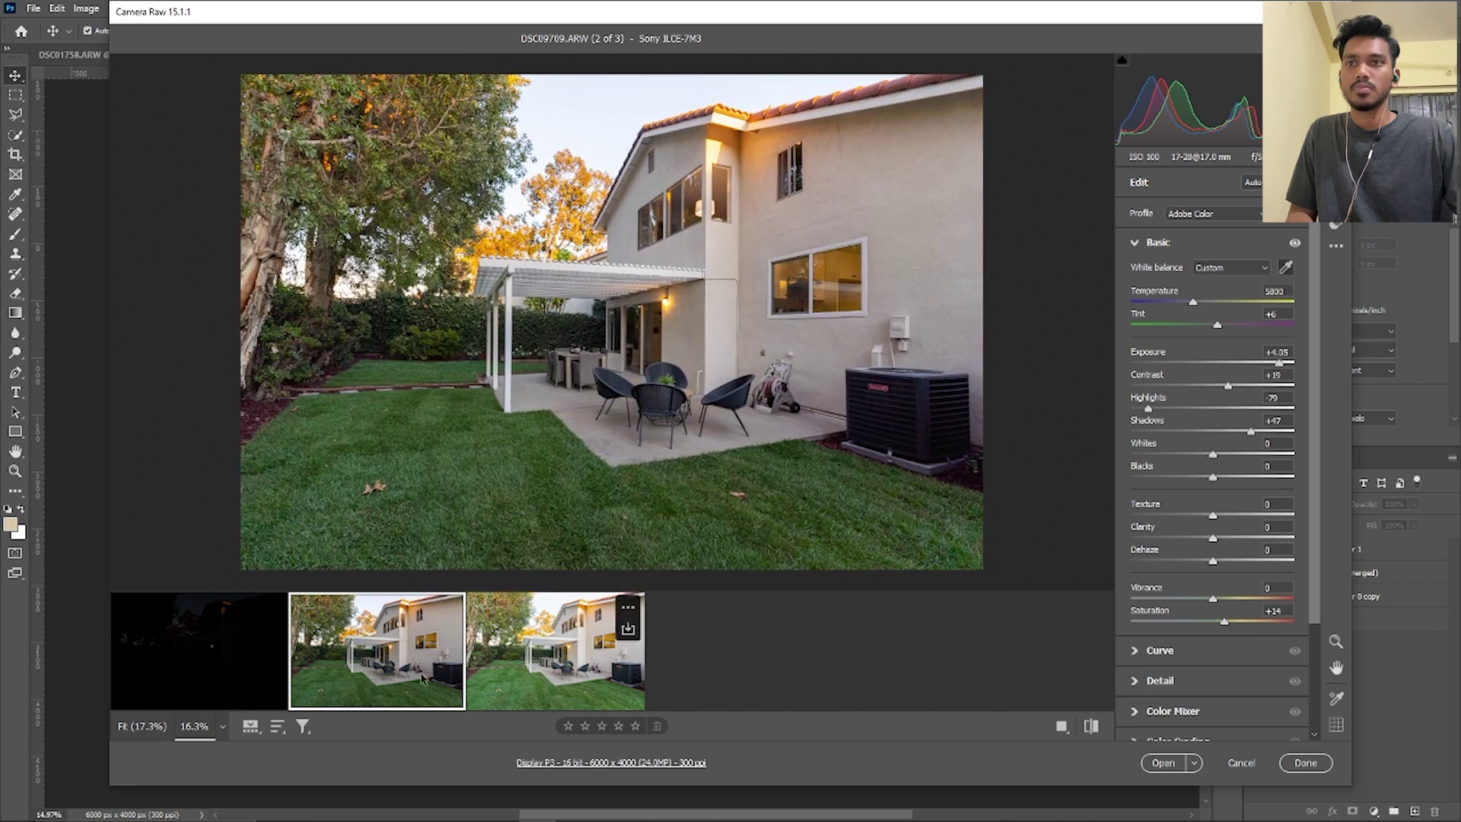
click(181, 666)
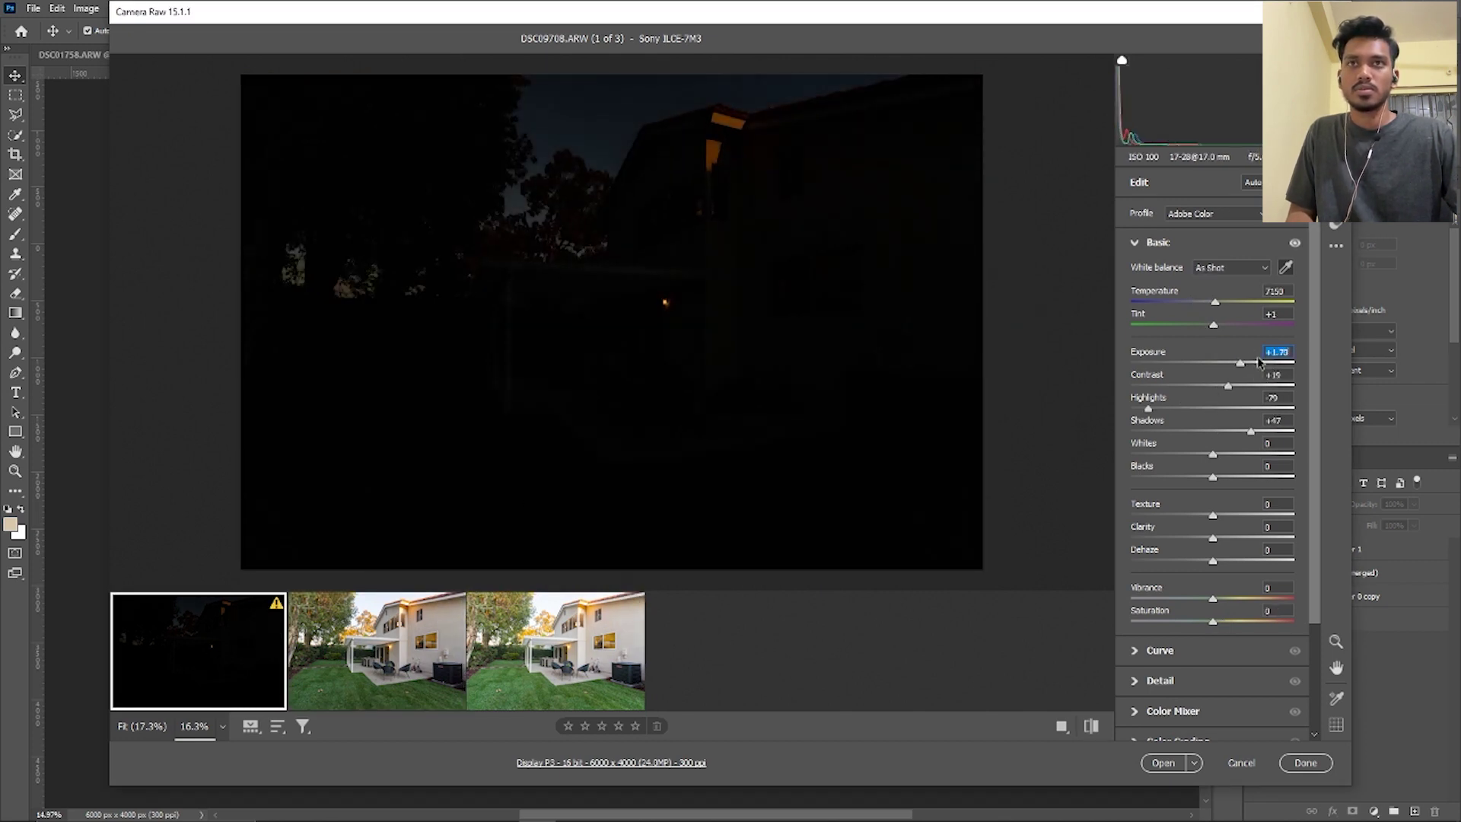
drag(1271, 361, 1290, 359)
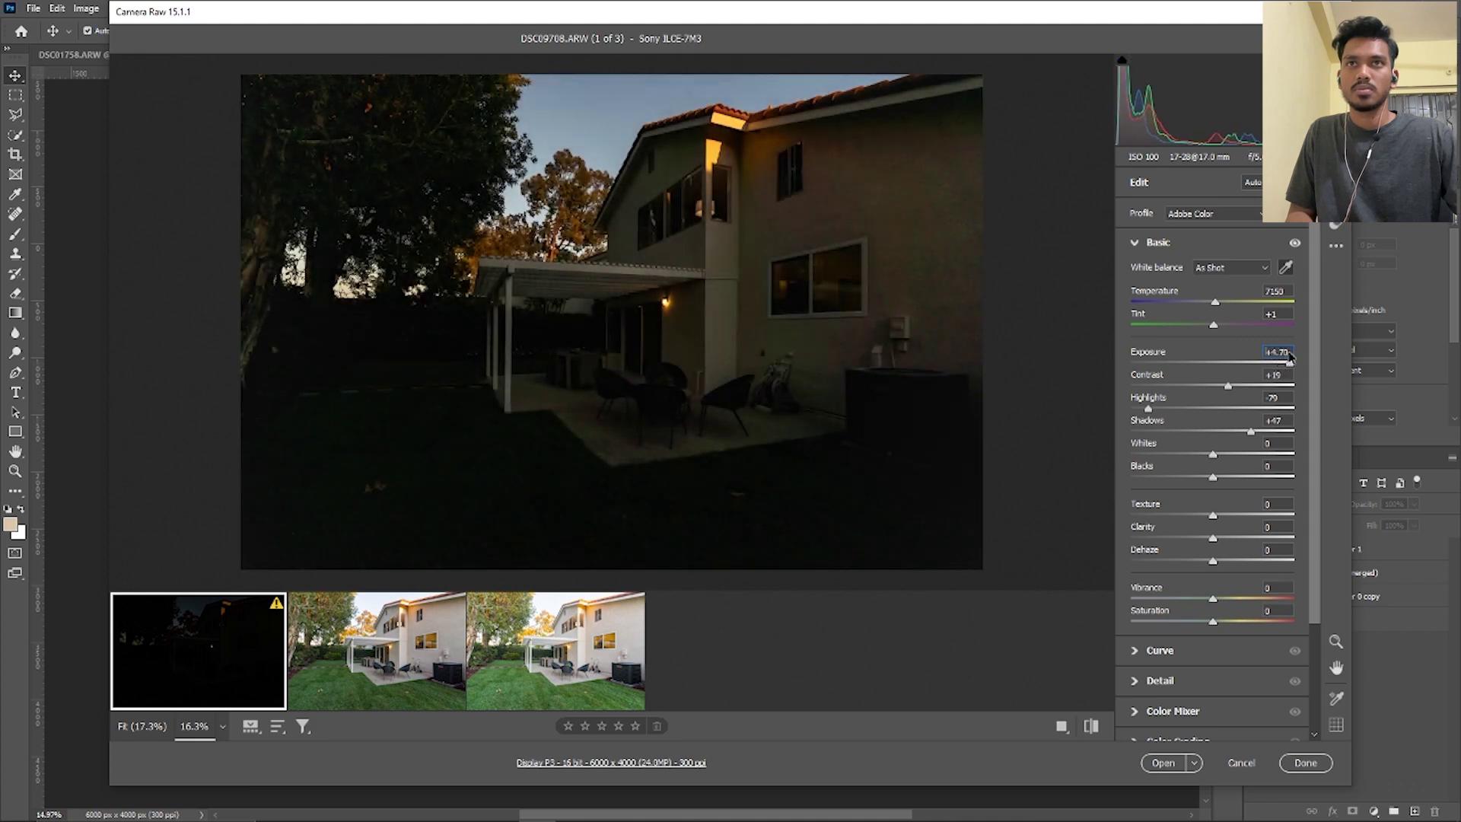
Step: Reselect among the filmstrip exposures and adjust the third exposure's brightness again
click(594, 645)
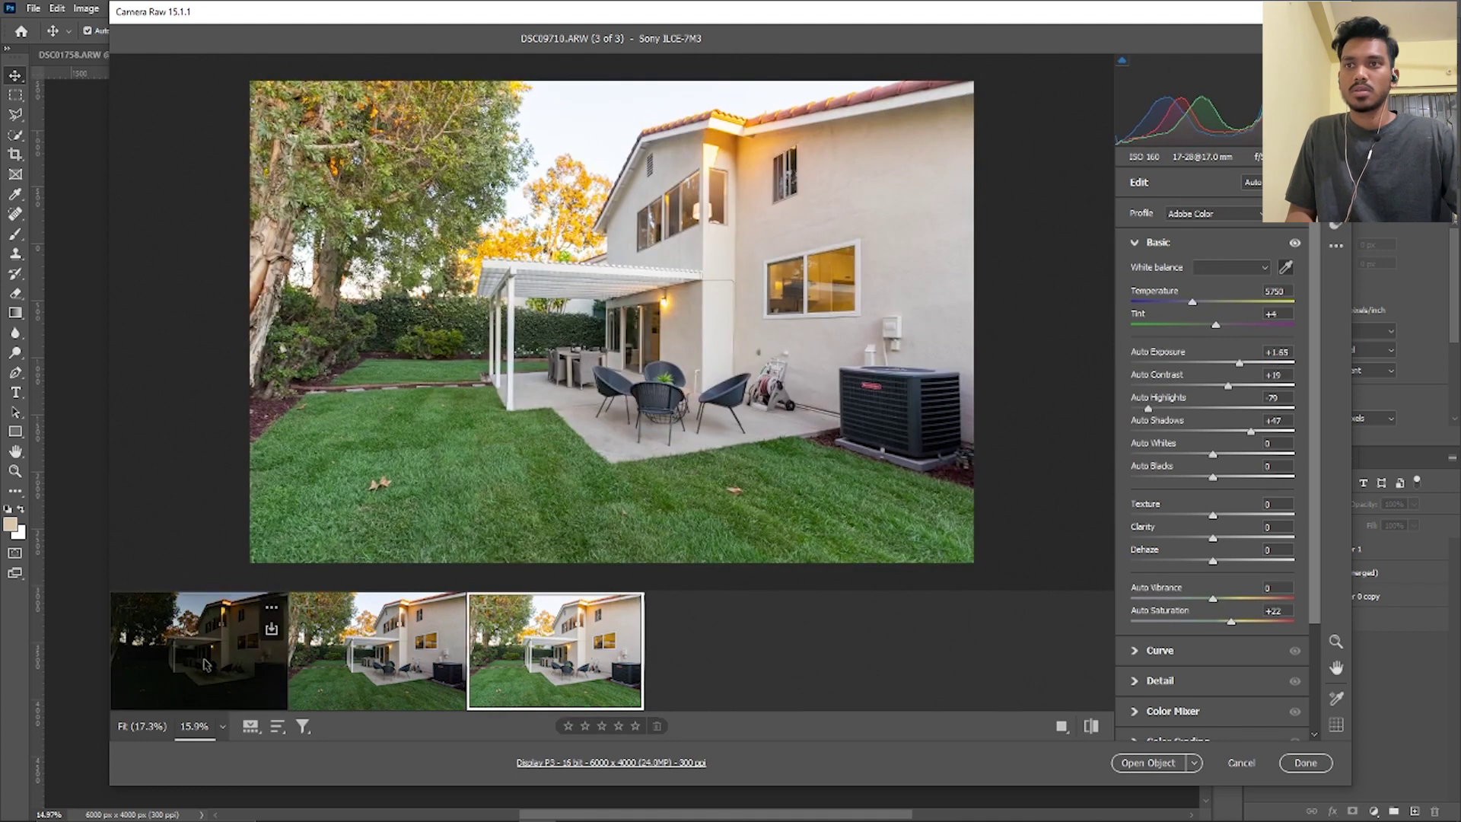
shift+click(266, 653)
click(204, 662)
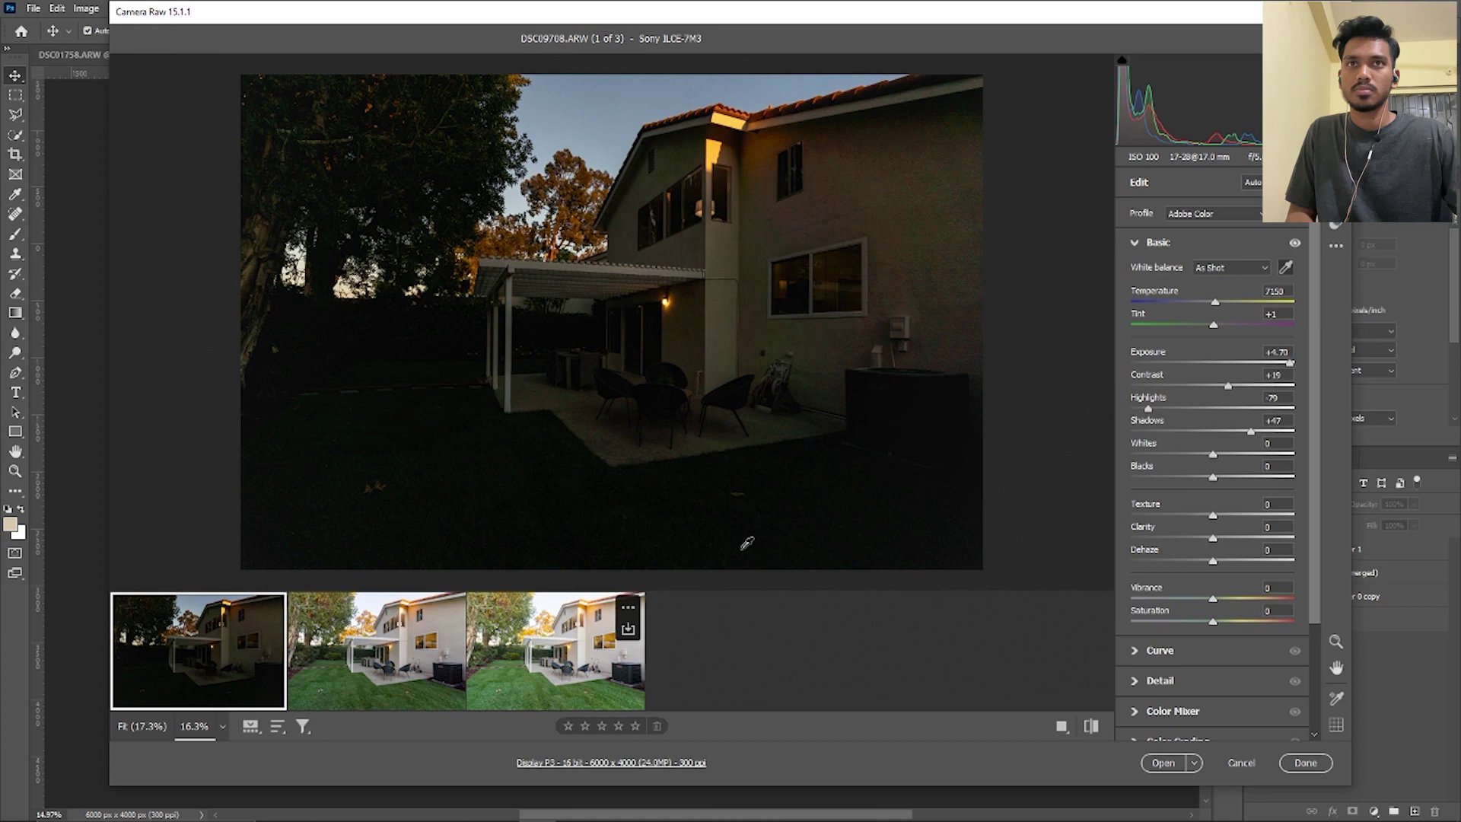
click(377, 651)
click(271, 621)
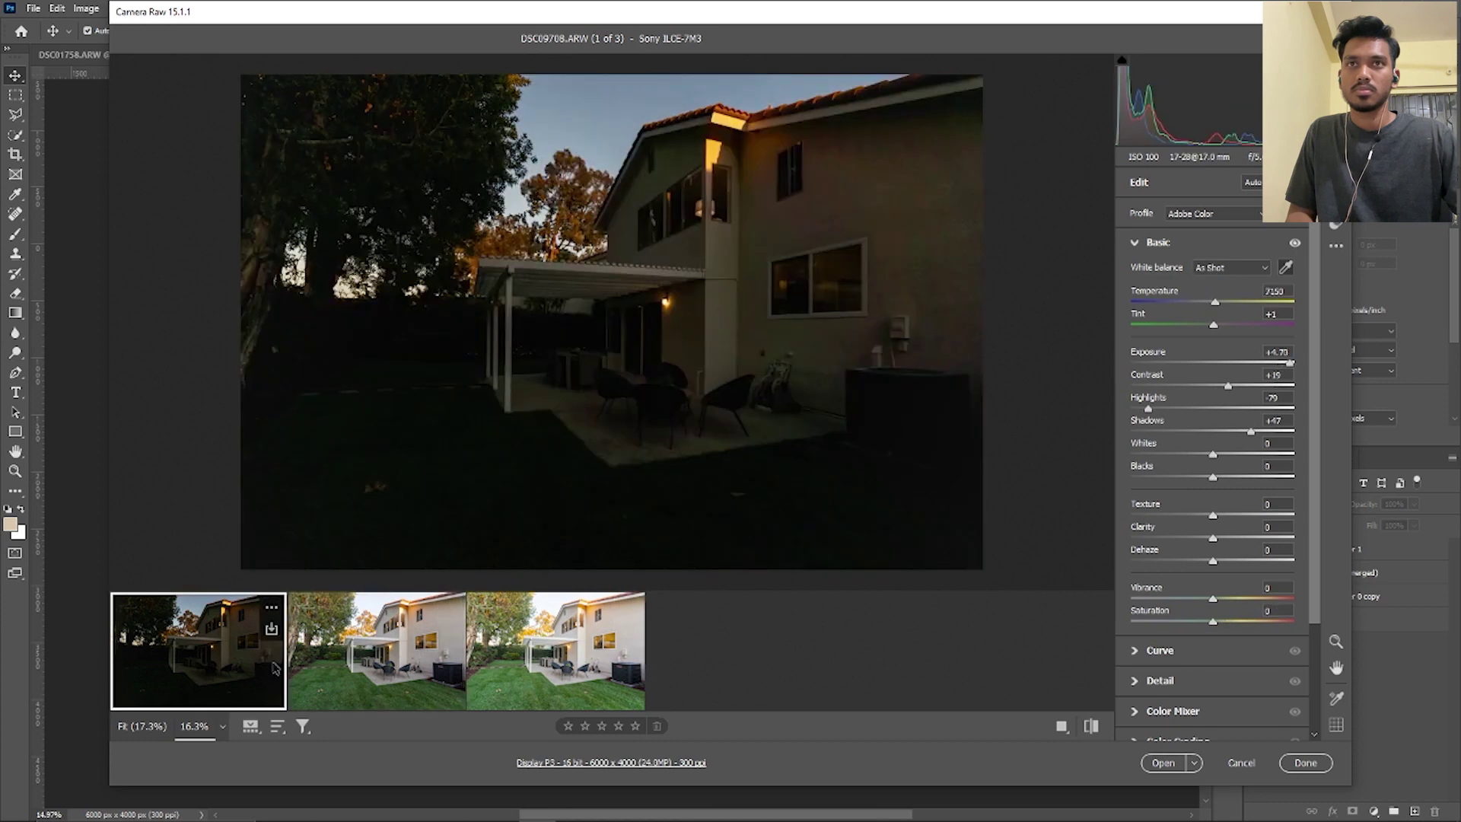
shift+click(602, 662)
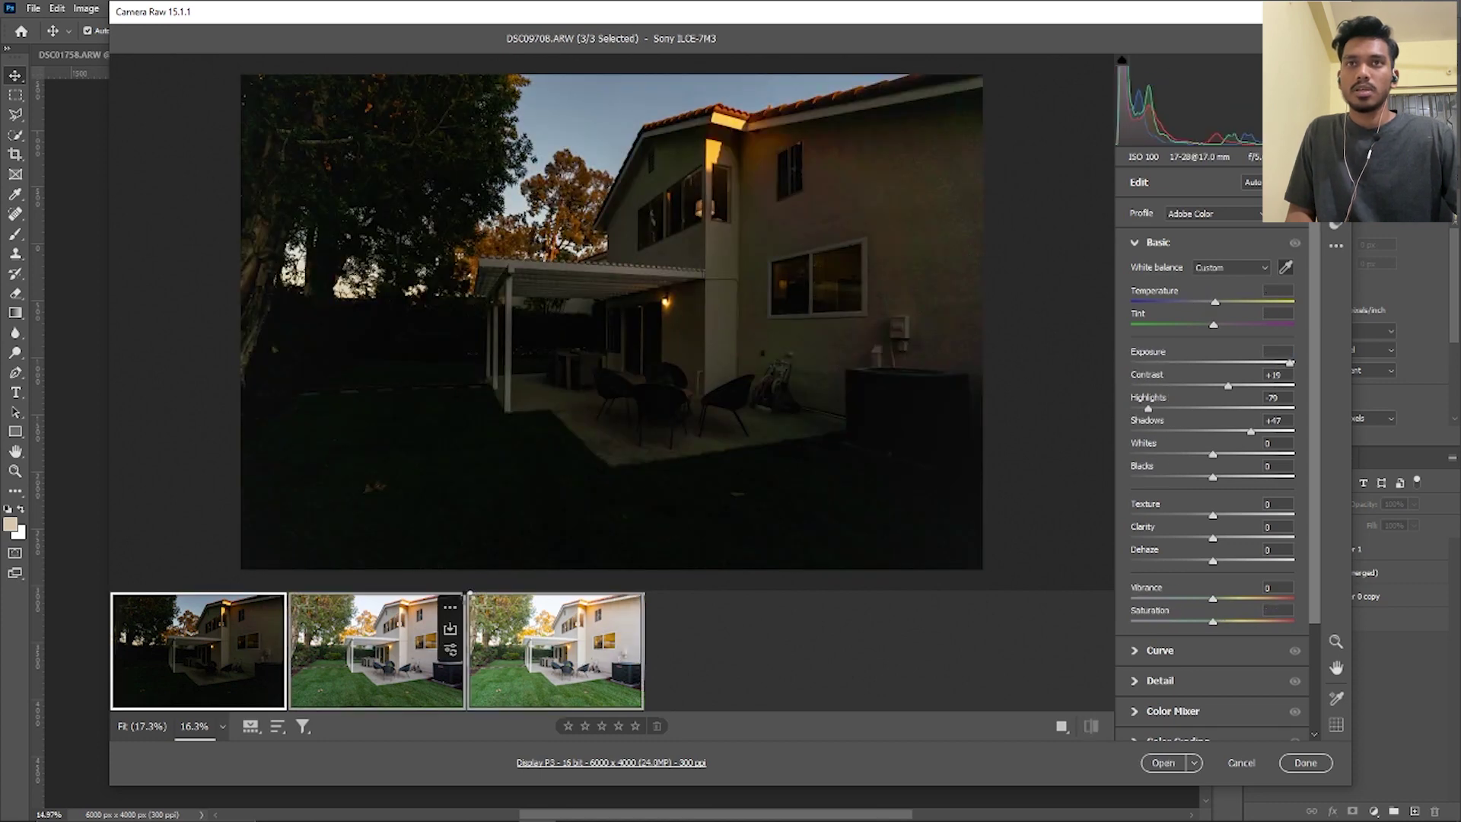
click(463, 598)
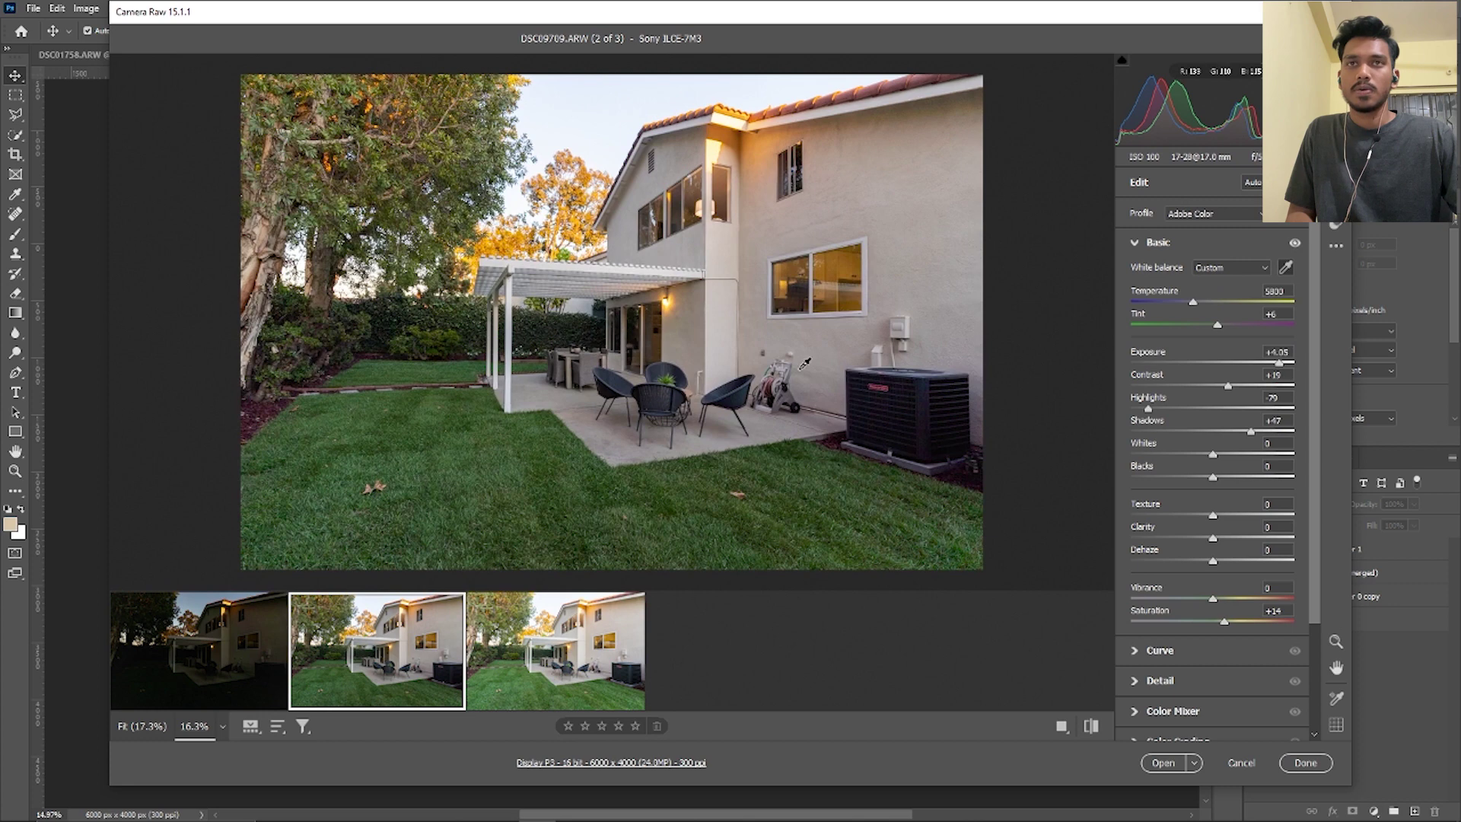
click(539, 645)
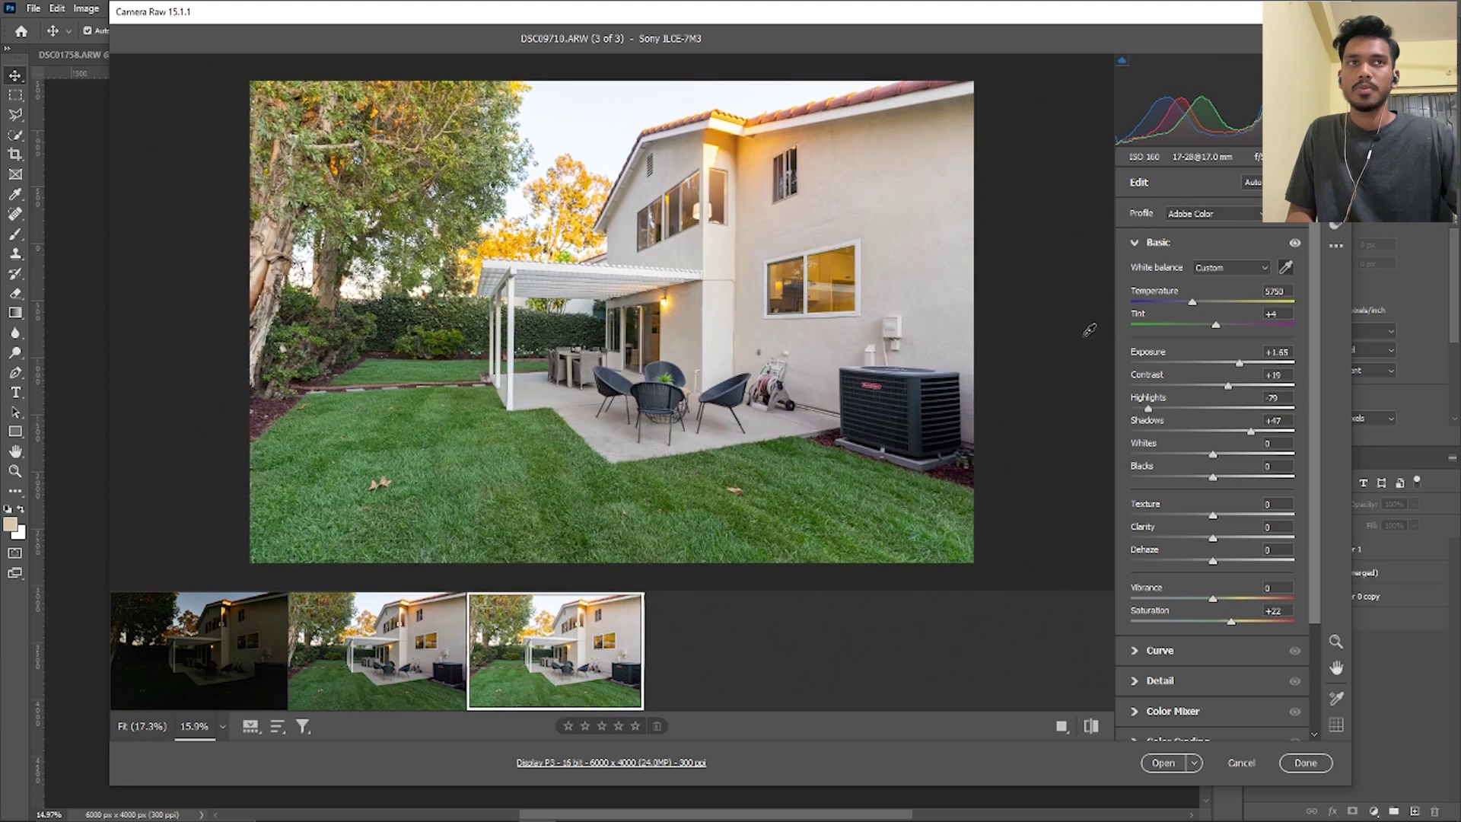
drag(1245, 361, 1228, 363)
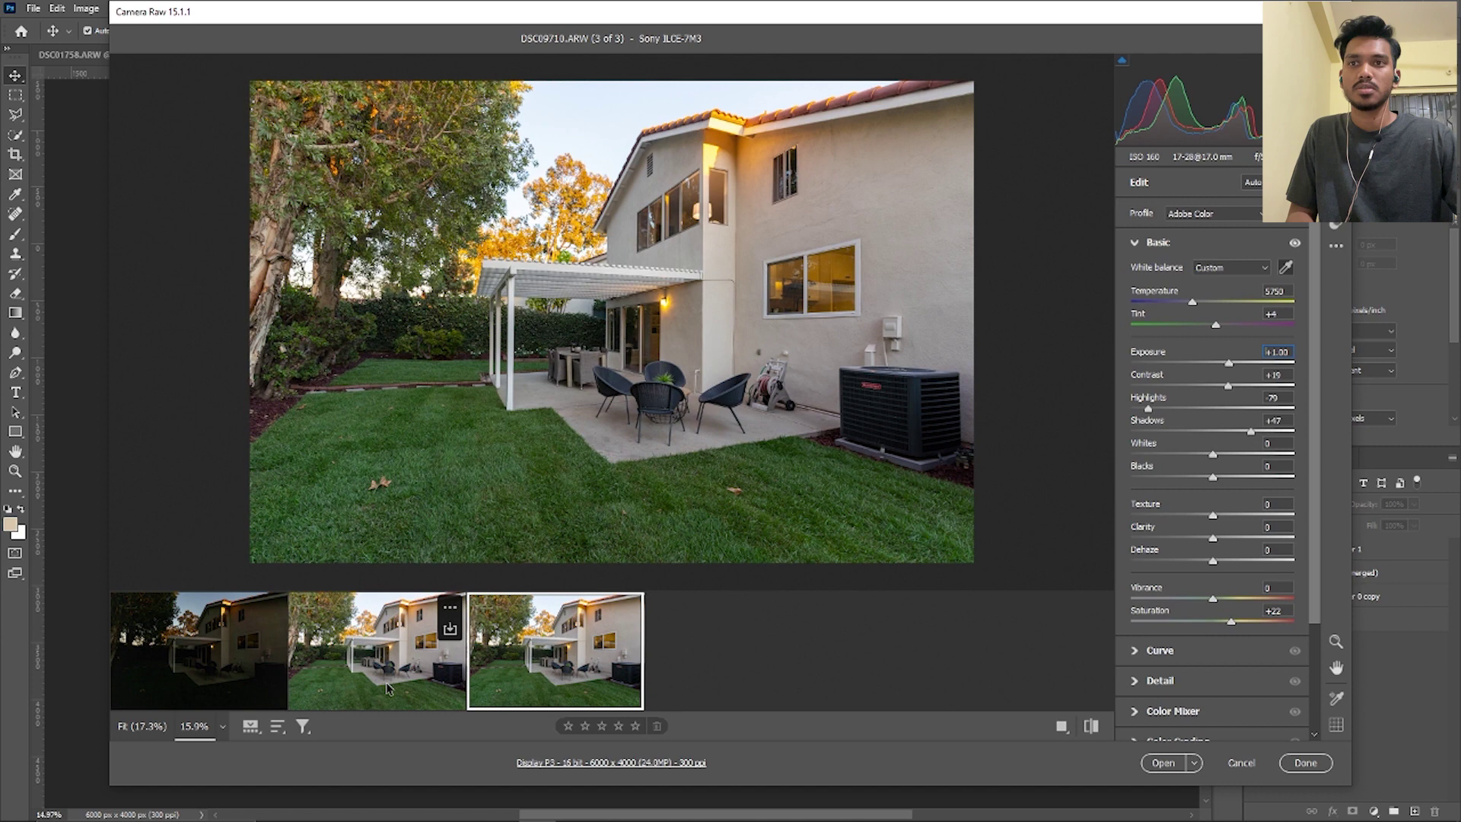
Step: Compare the exposures one by one, then open them as Photoshop documents
click(388, 685)
key(Left)
key(Right)
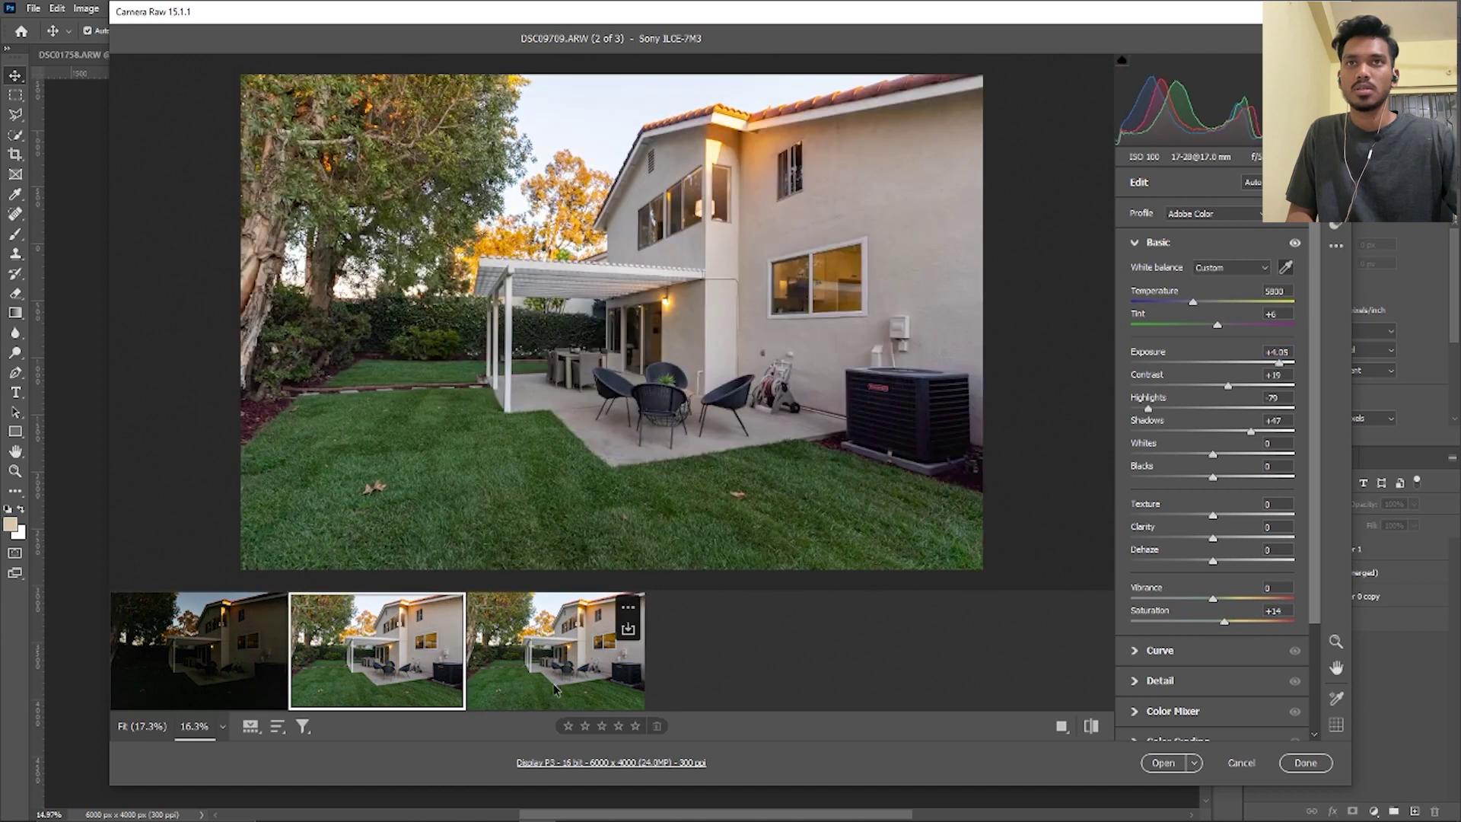
key(Right)
key(Left)
key(Right)
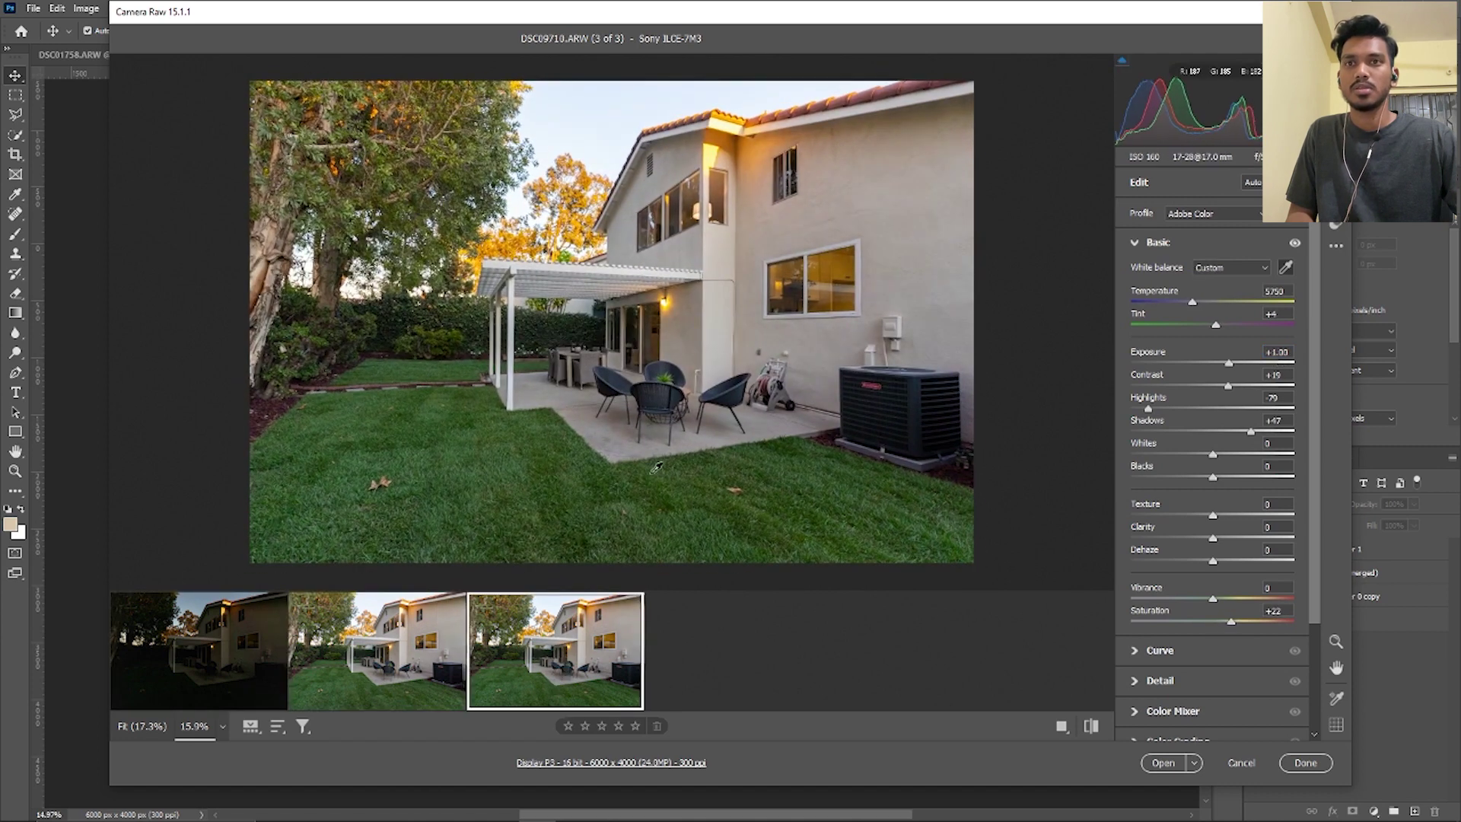
key(Left)
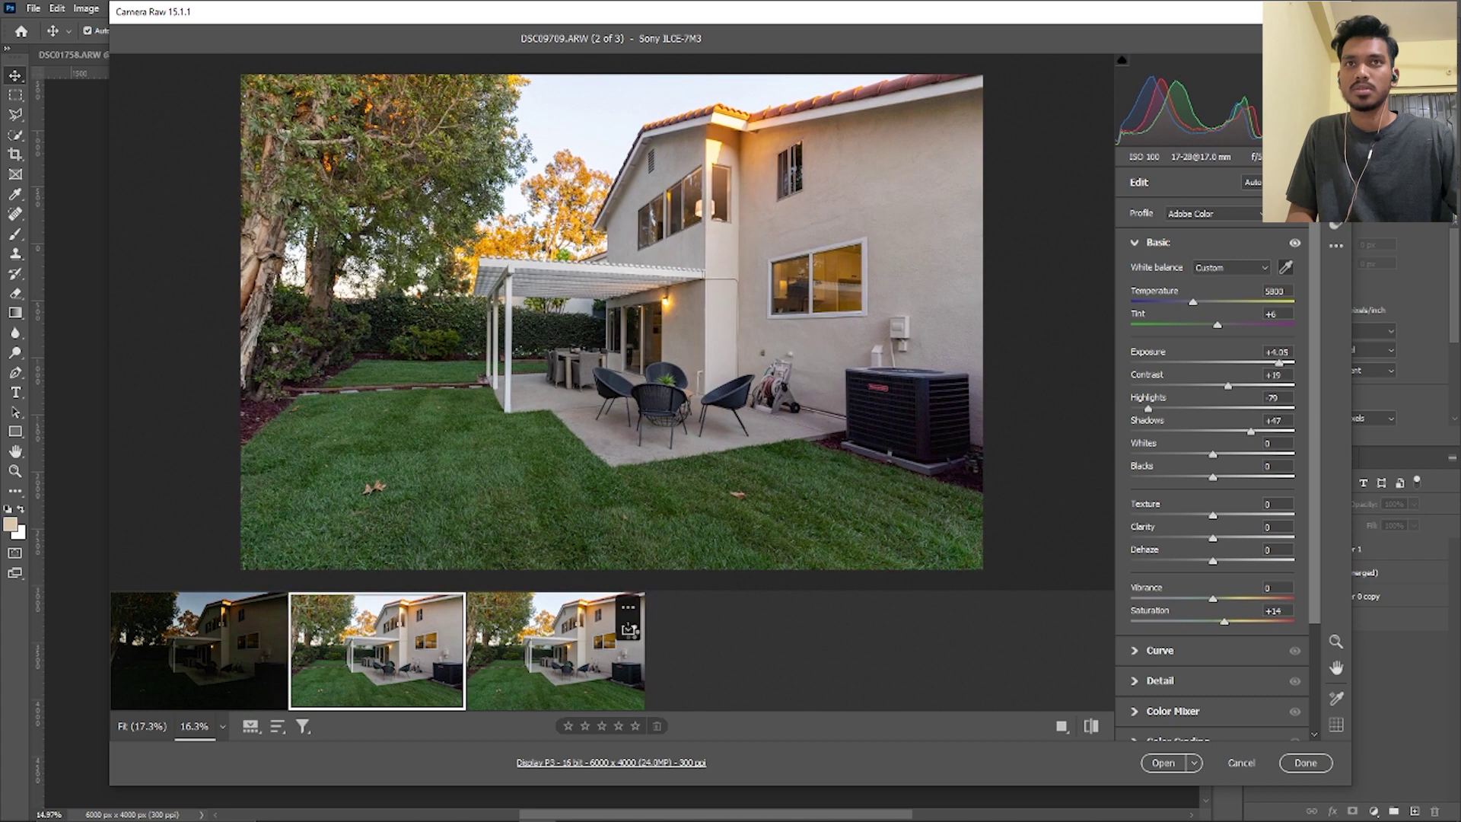
click(593, 656)
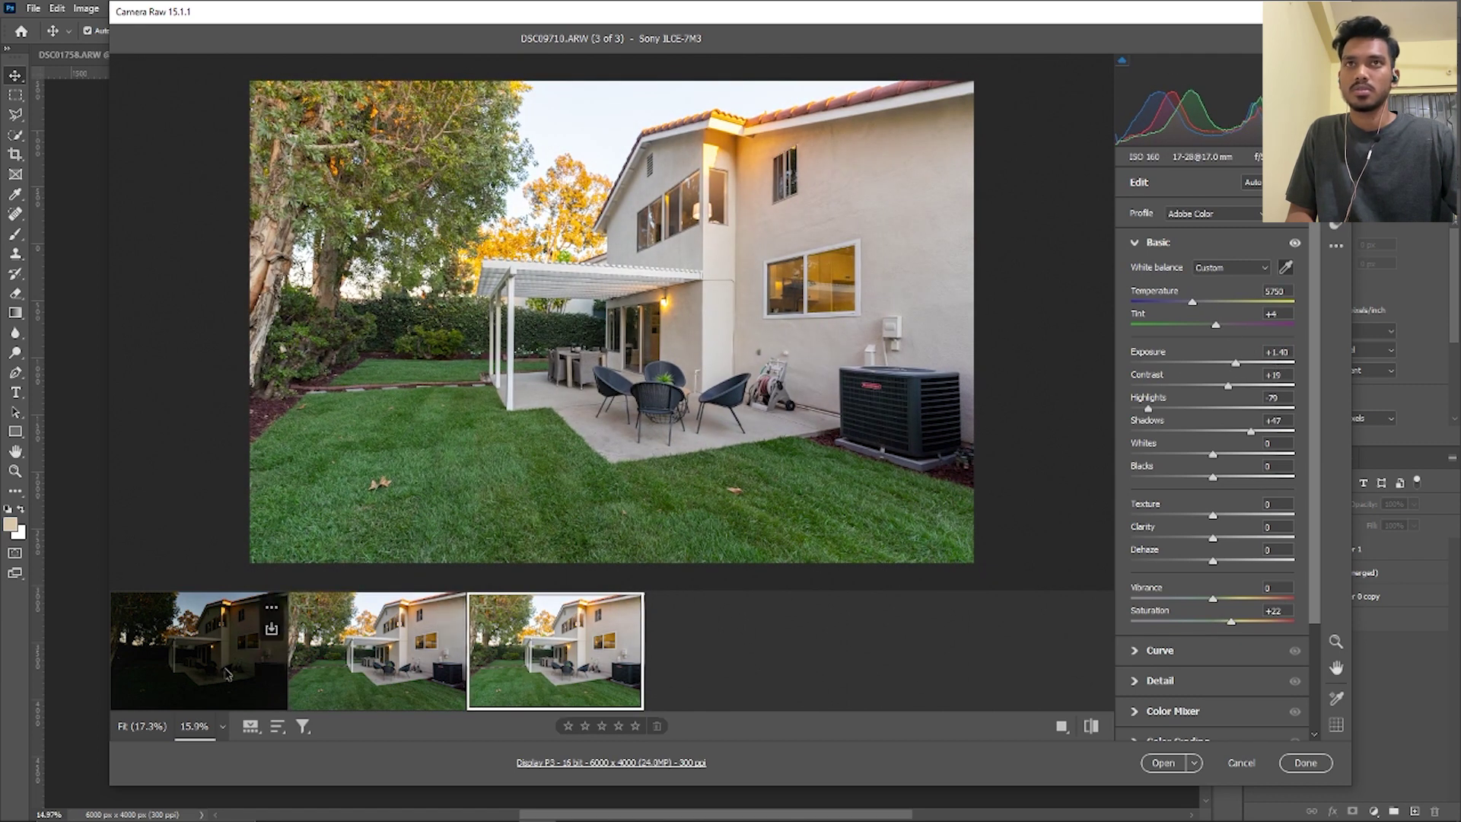
click(1164, 764)
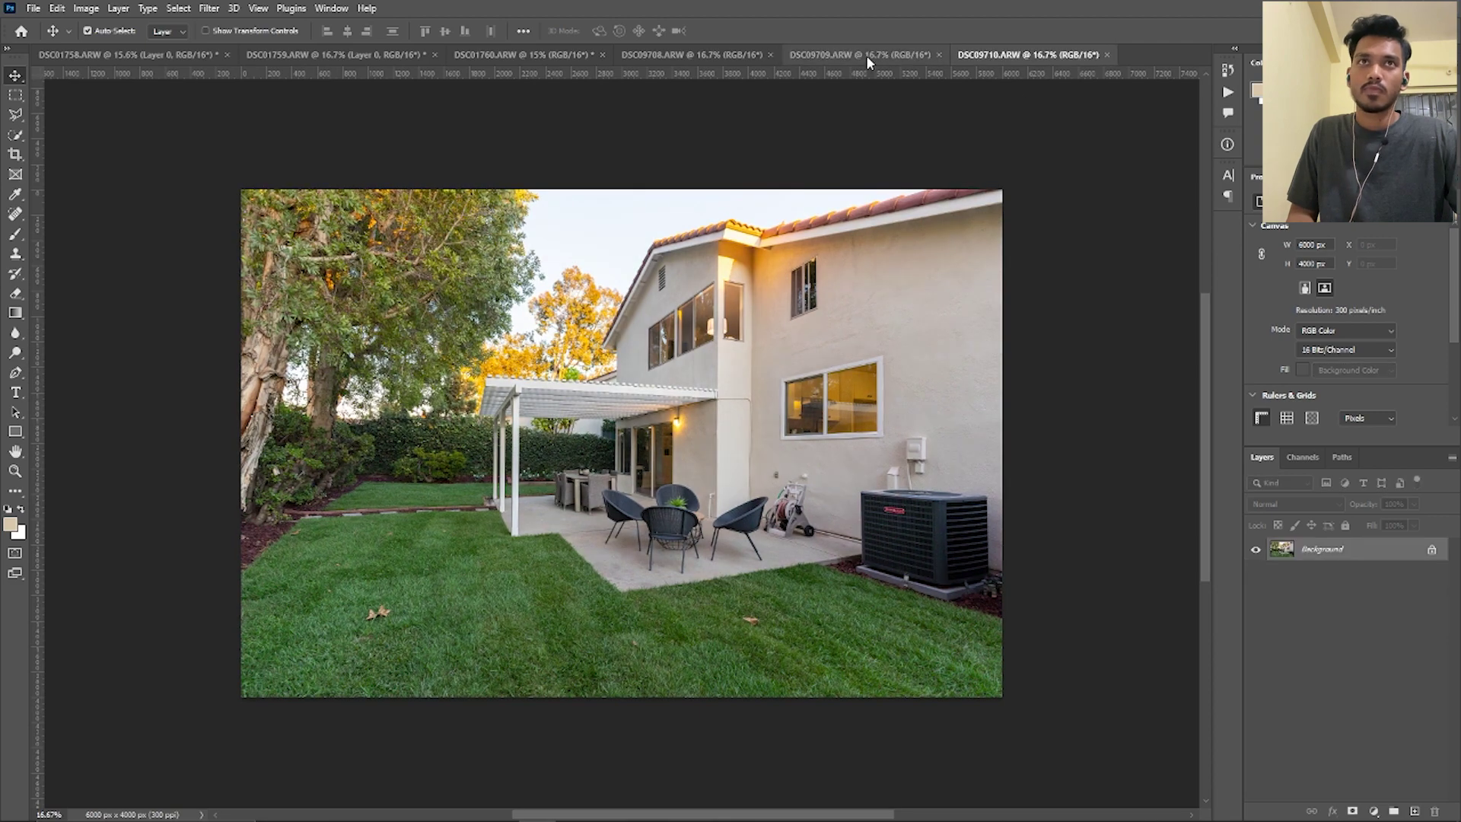
Step: Bring the DSC09709 photo into the DSC09710 document as an aligned layer
click(867, 54)
click(1432, 549)
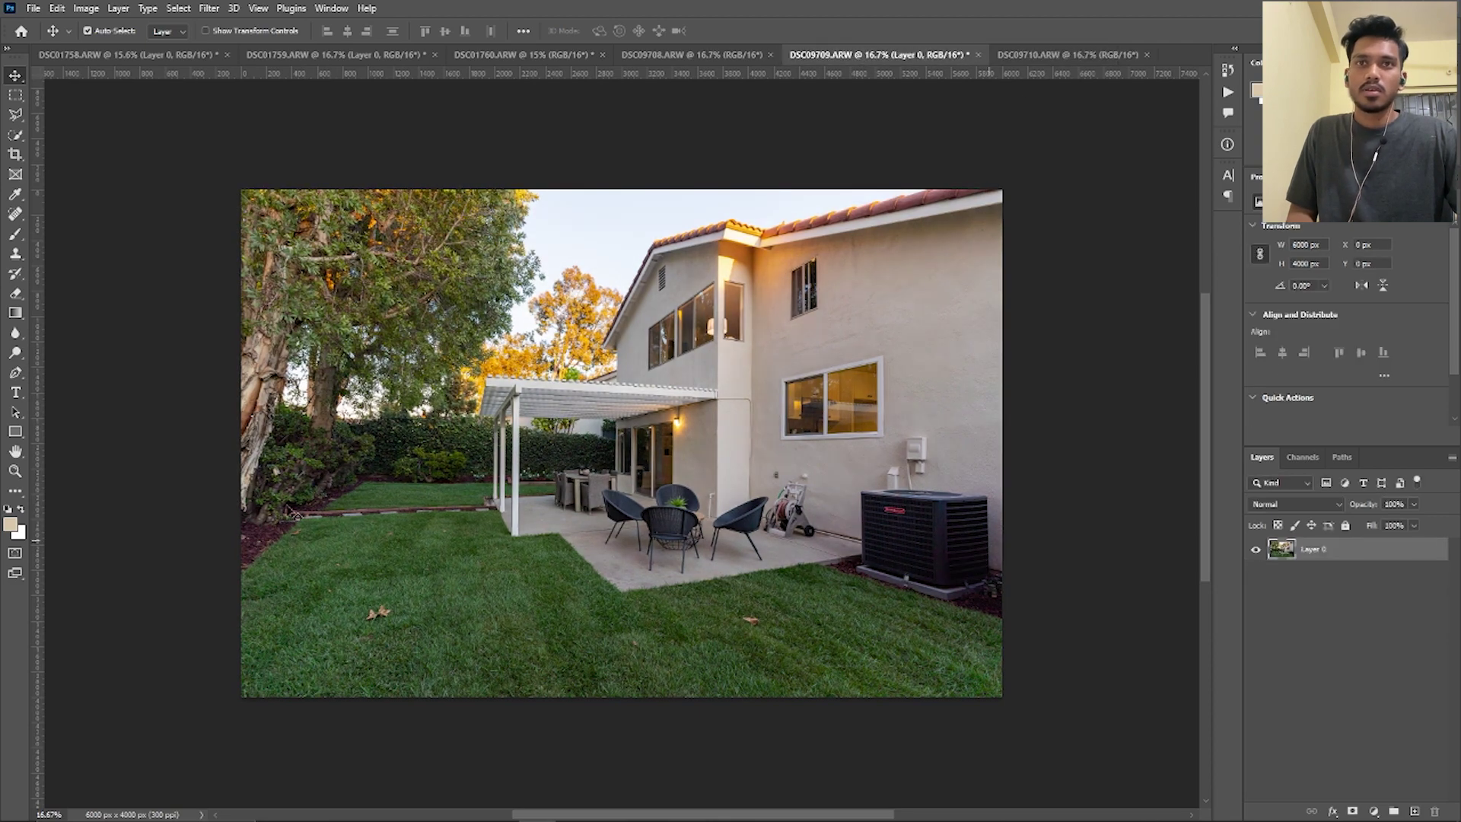
mouse_move(595, 465)
mouse_down()
mouse_move(805, 237)
mouse_move(958, 195)
mouse_up()
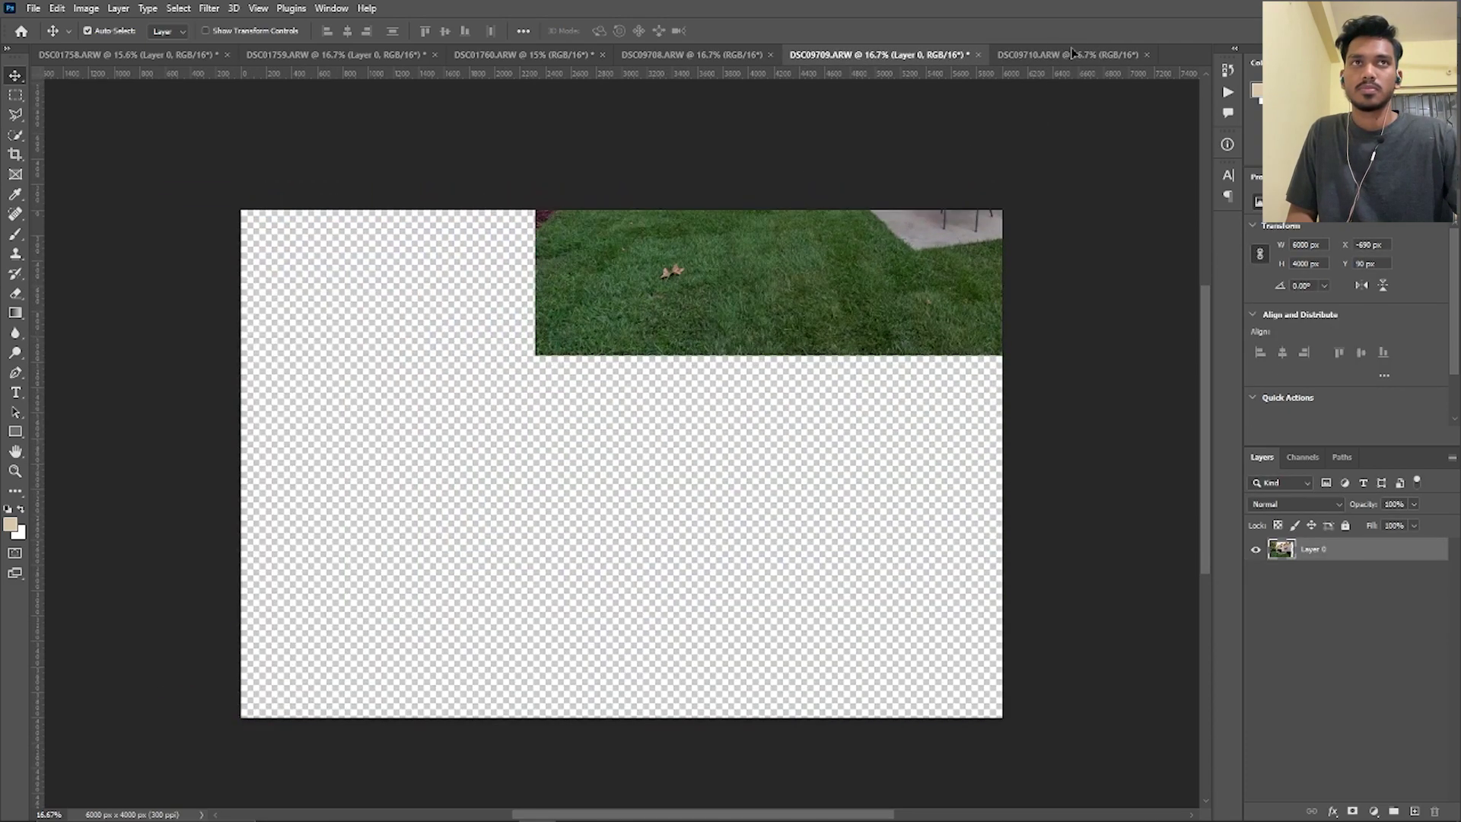
click(1055, 53)
key(ctrl+j)
drag(689, 467, 653, 435)
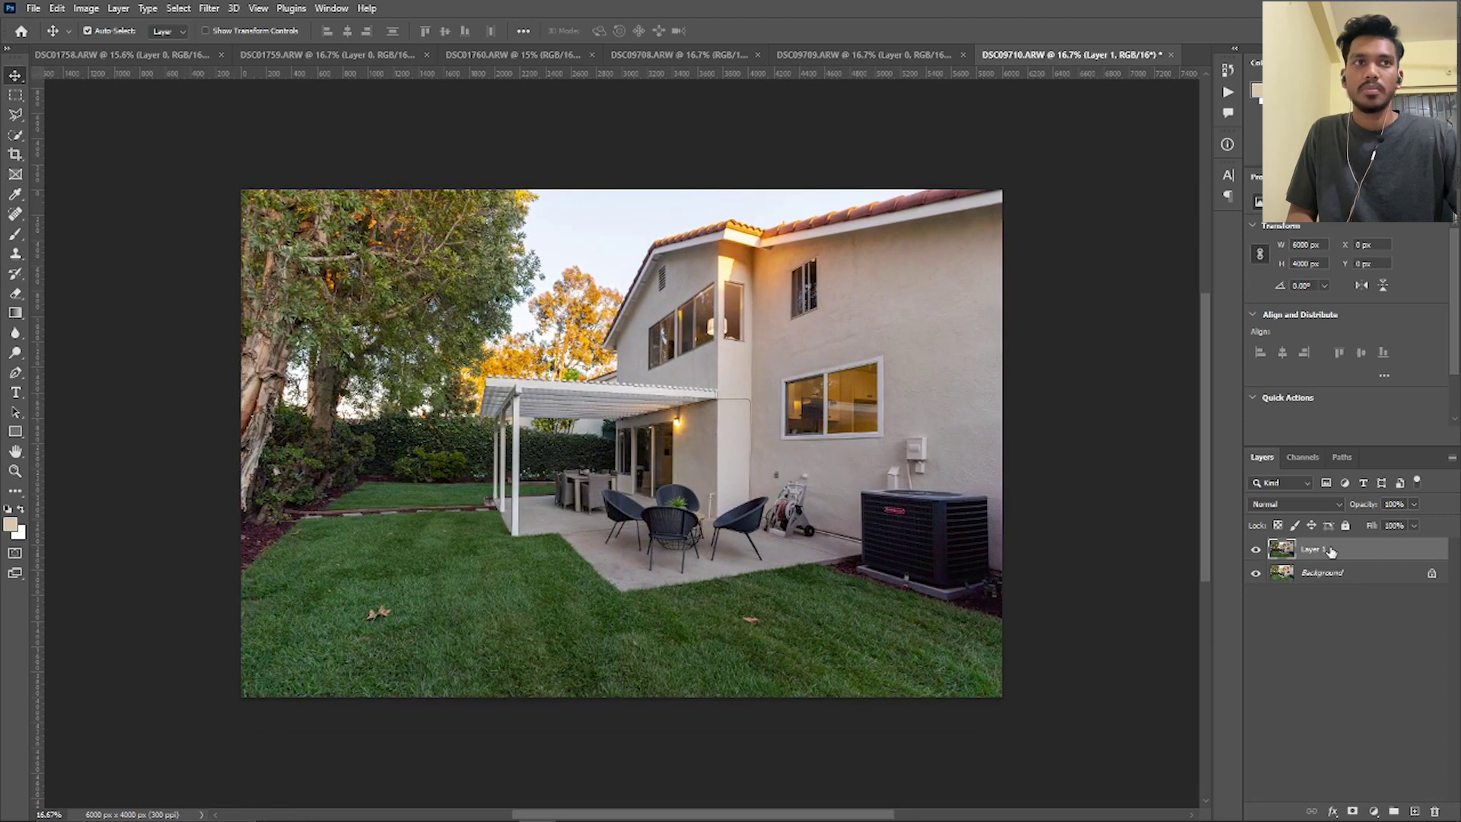
Step: Unlock the layer, name the duplicate 'Layer 0 copy' and add a layer mask
click(1434, 575)
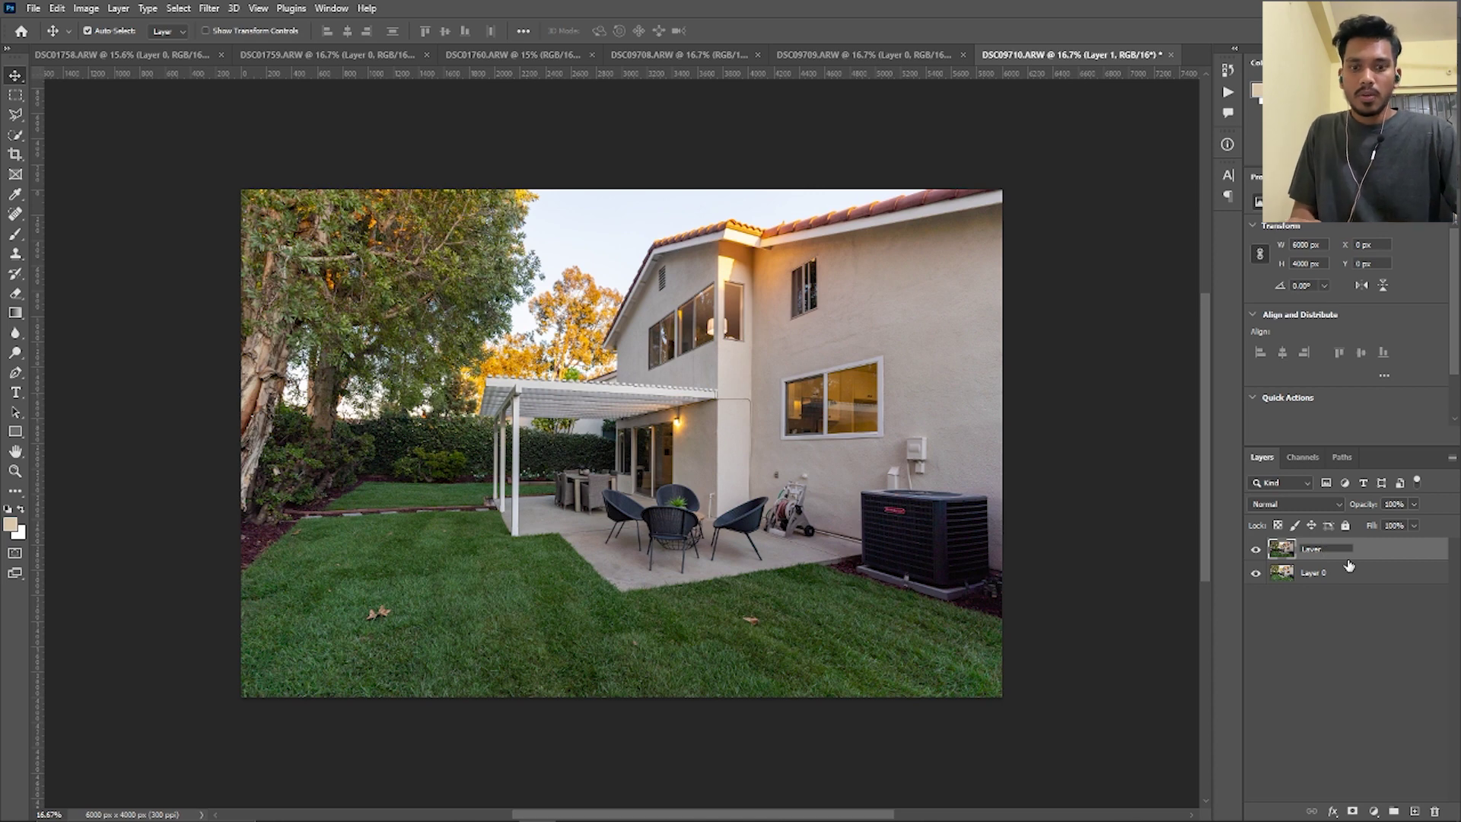
text(Layer 0 copy)
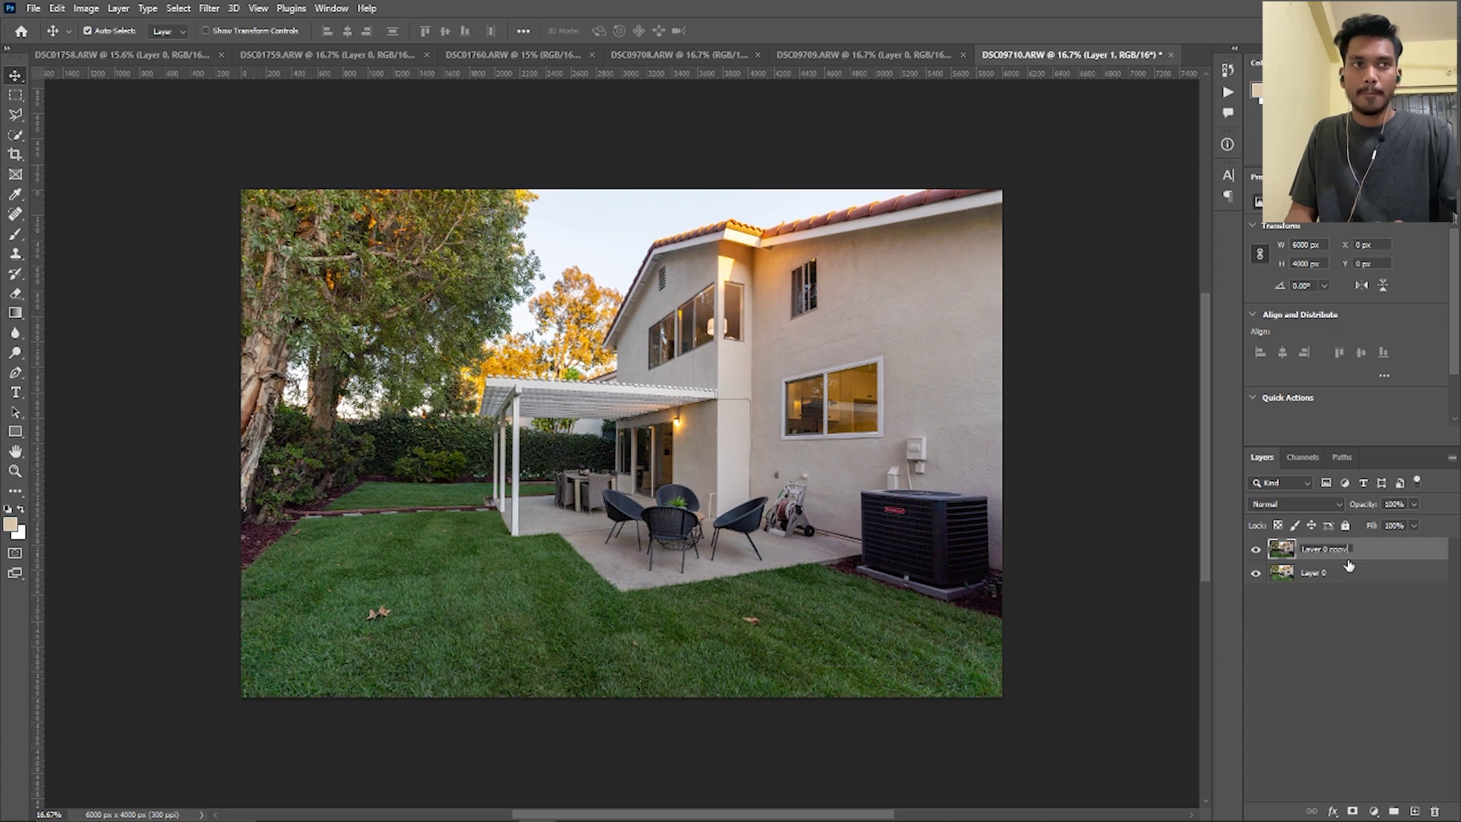
key(Return)
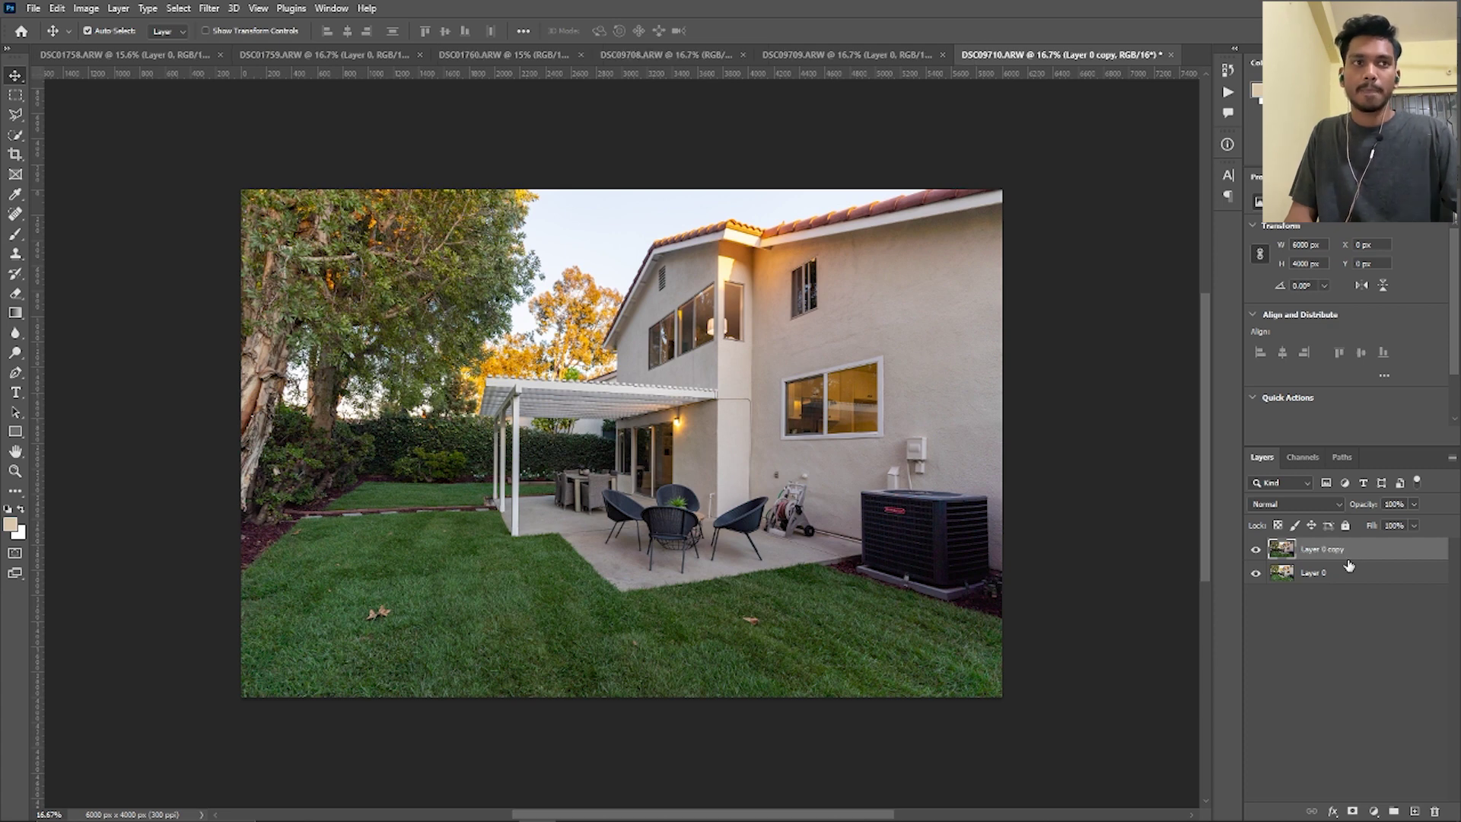
key(ctrl+alt+m)
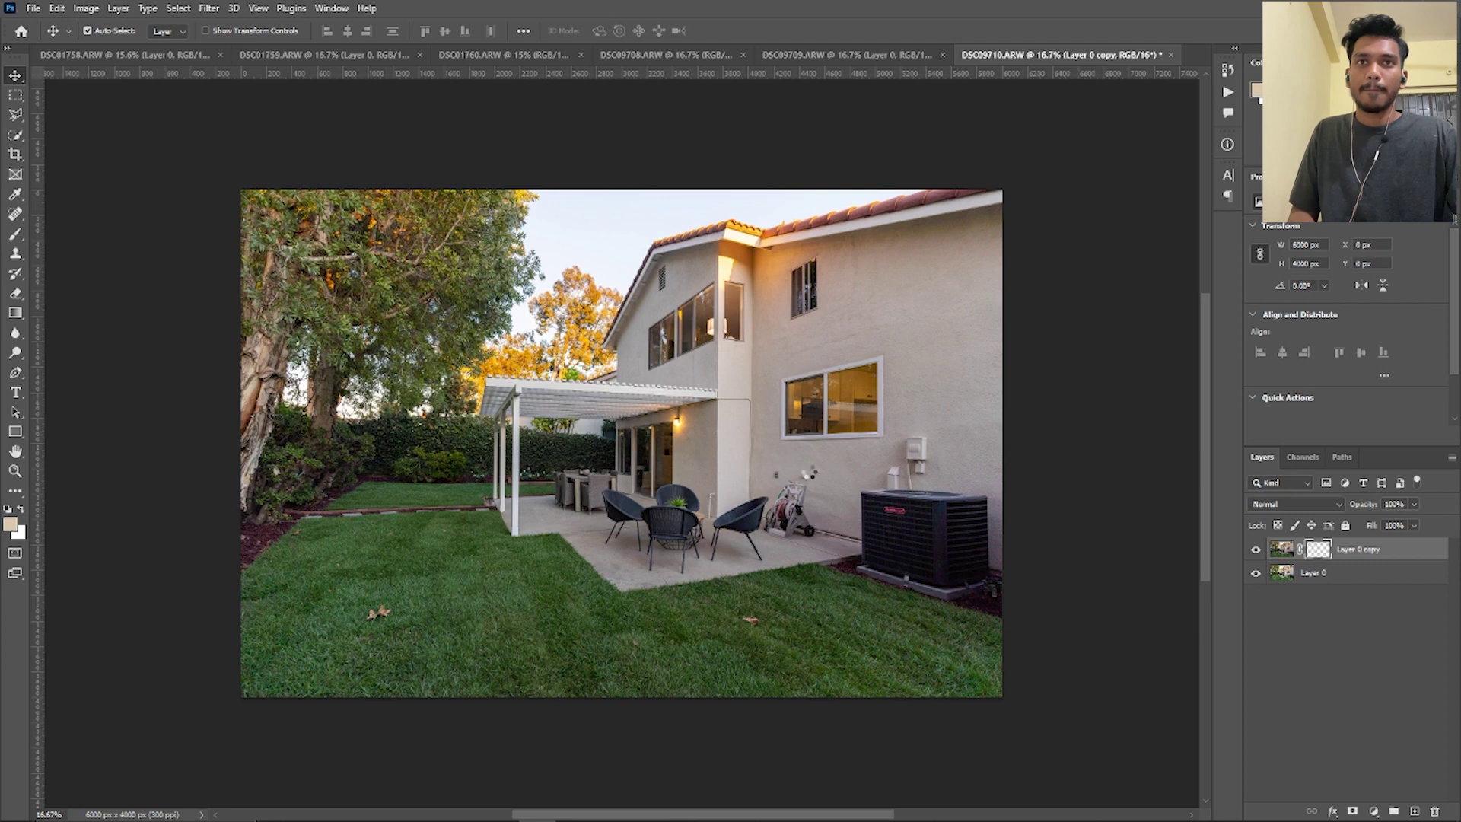
Step: Stamp visible layers into 'Layer 0 copy (merged)', compare visibility, and hide Layer 0 copy
key(ctrl+shift+alt+e)
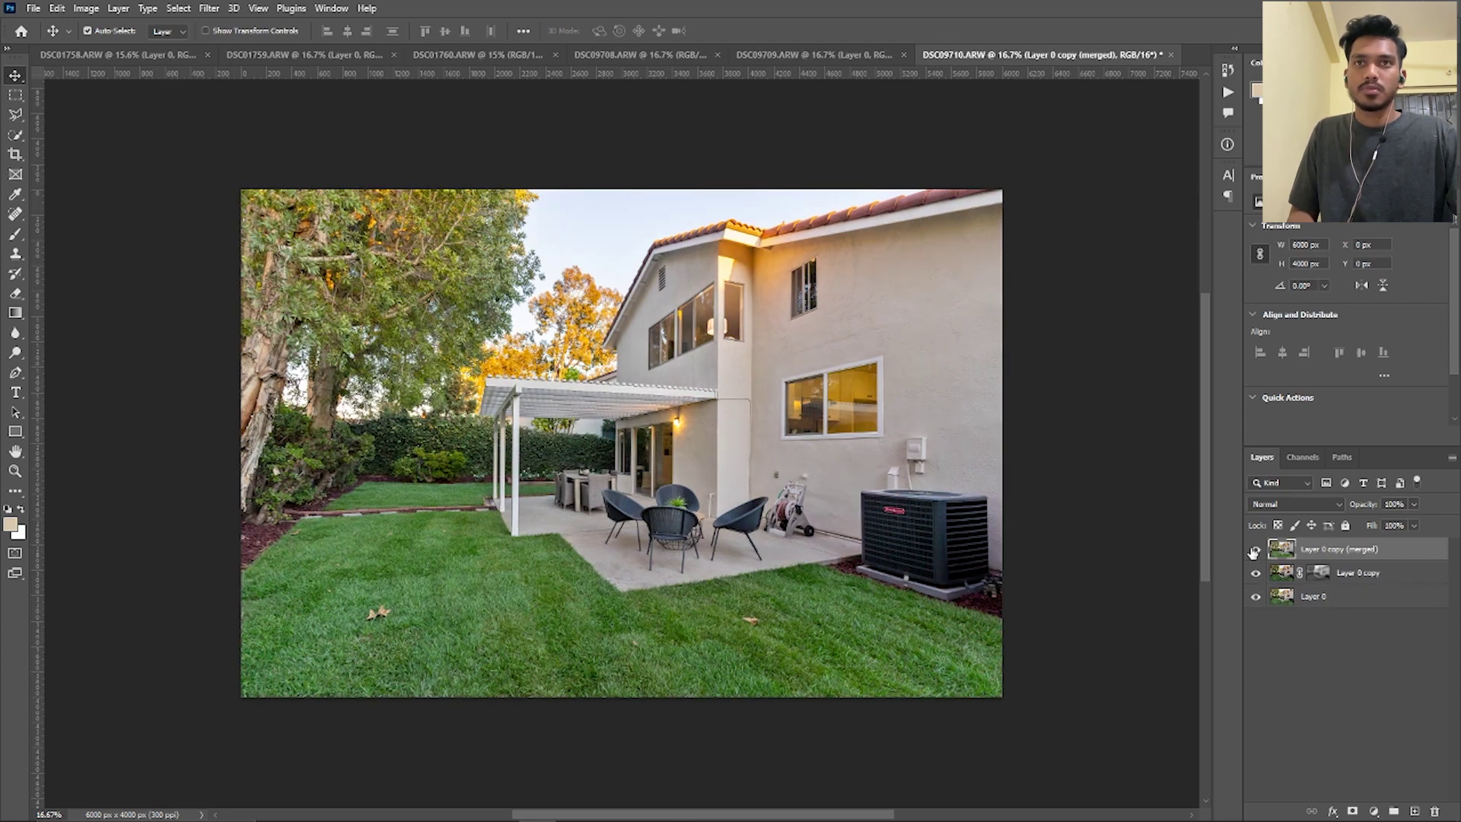
click(1253, 552)
click(1253, 552)
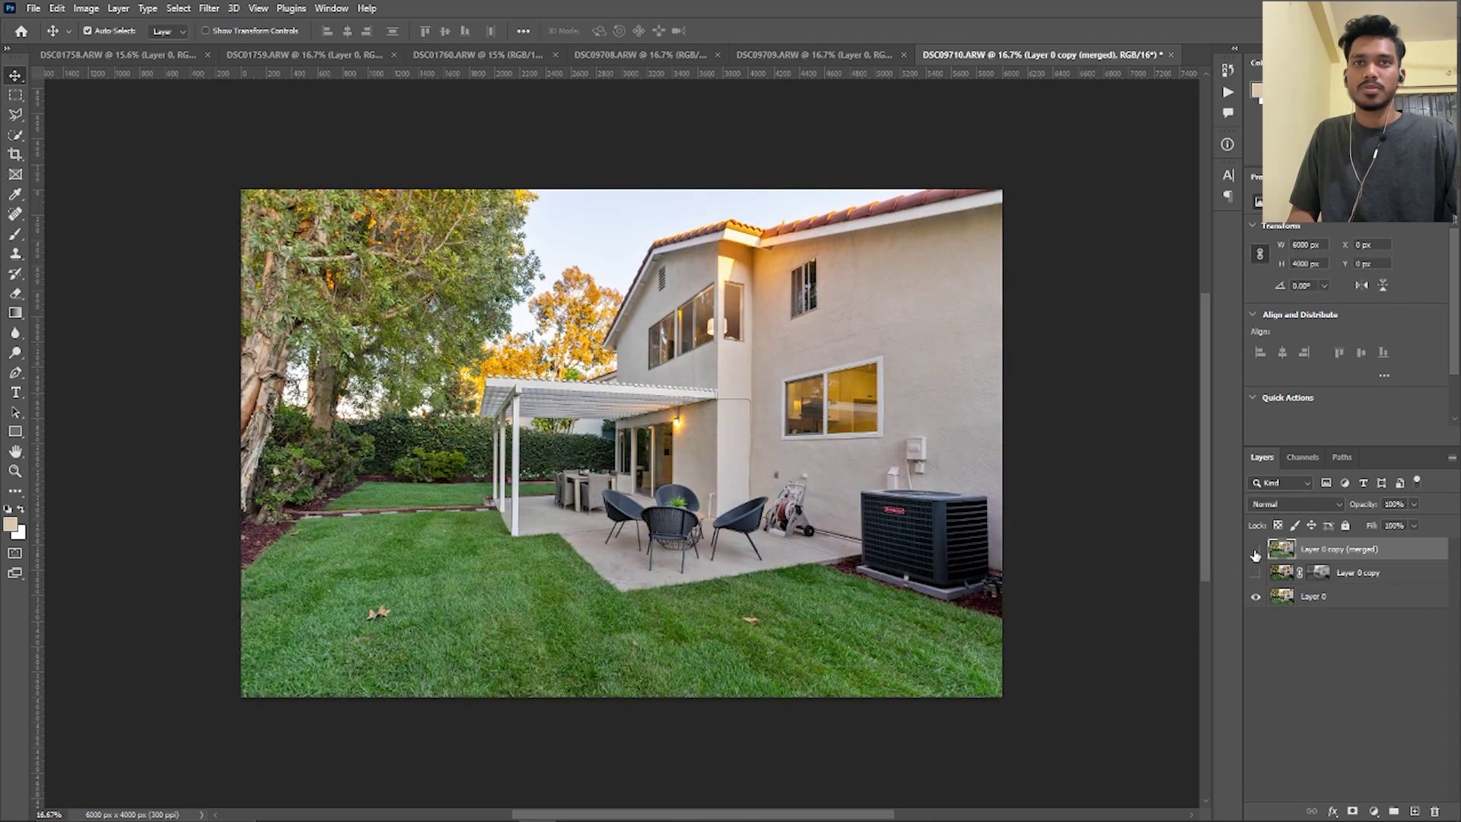
click(1256, 554)
click(1255, 553)
click(1254, 552)
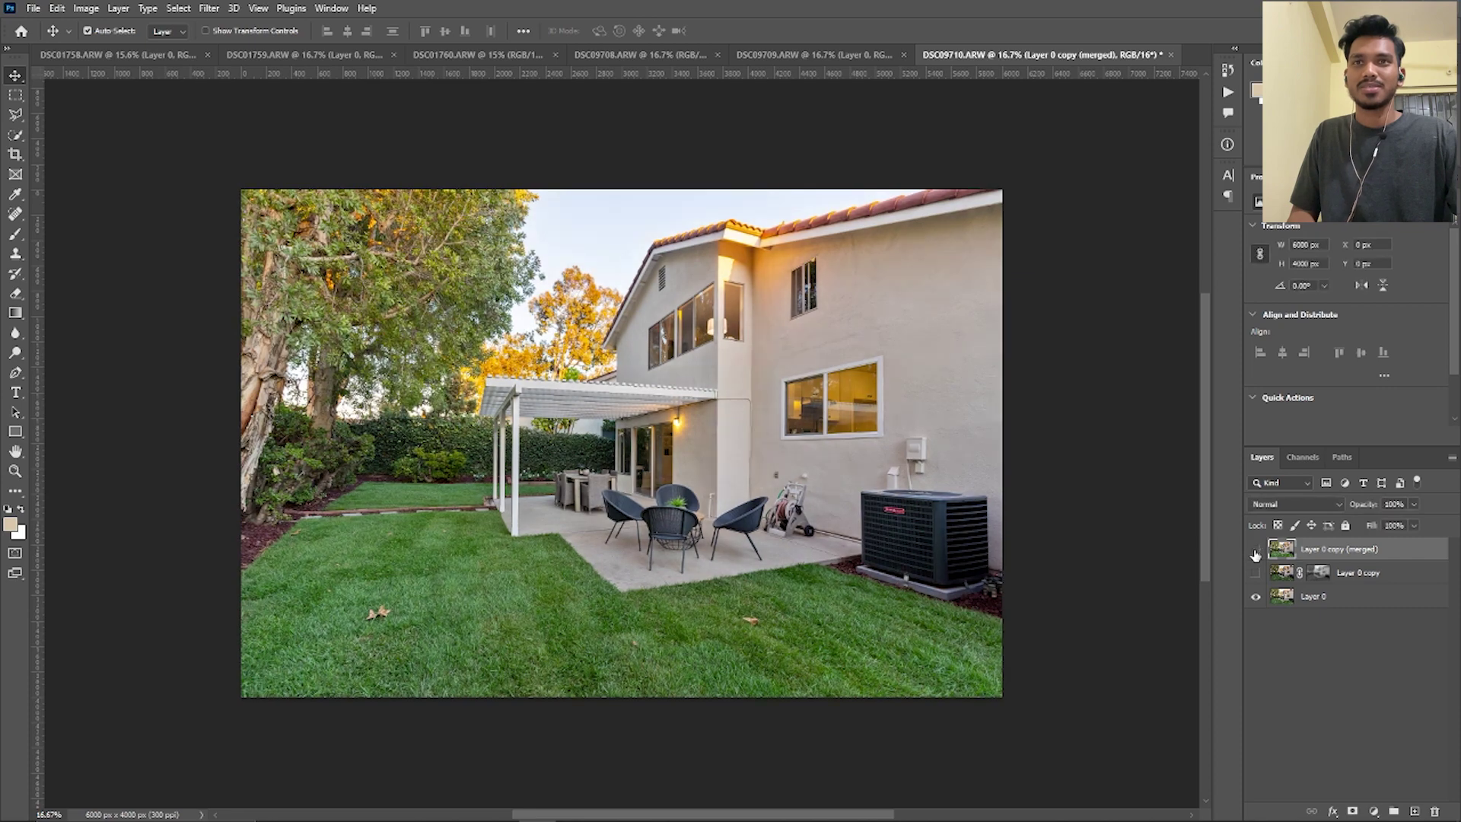
click(1253, 552)
click(1253, 552)
scroll(650, 515, down, 1)
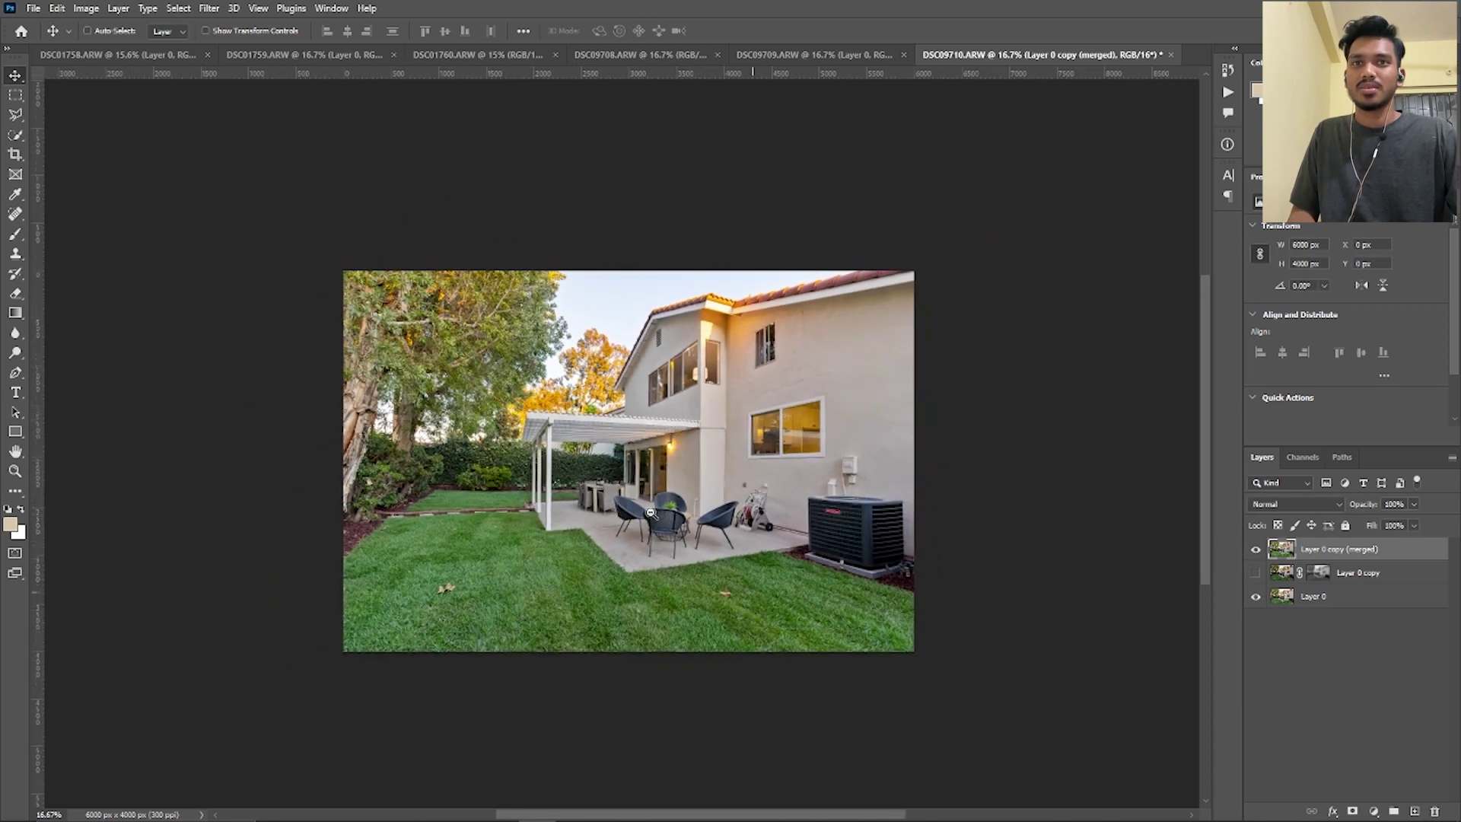
scroll(650, 514, down, 1)
scroll(644, 513, up, 1)
scroll(639, 511, up, 1)
scroll(639, 512, down, 1)
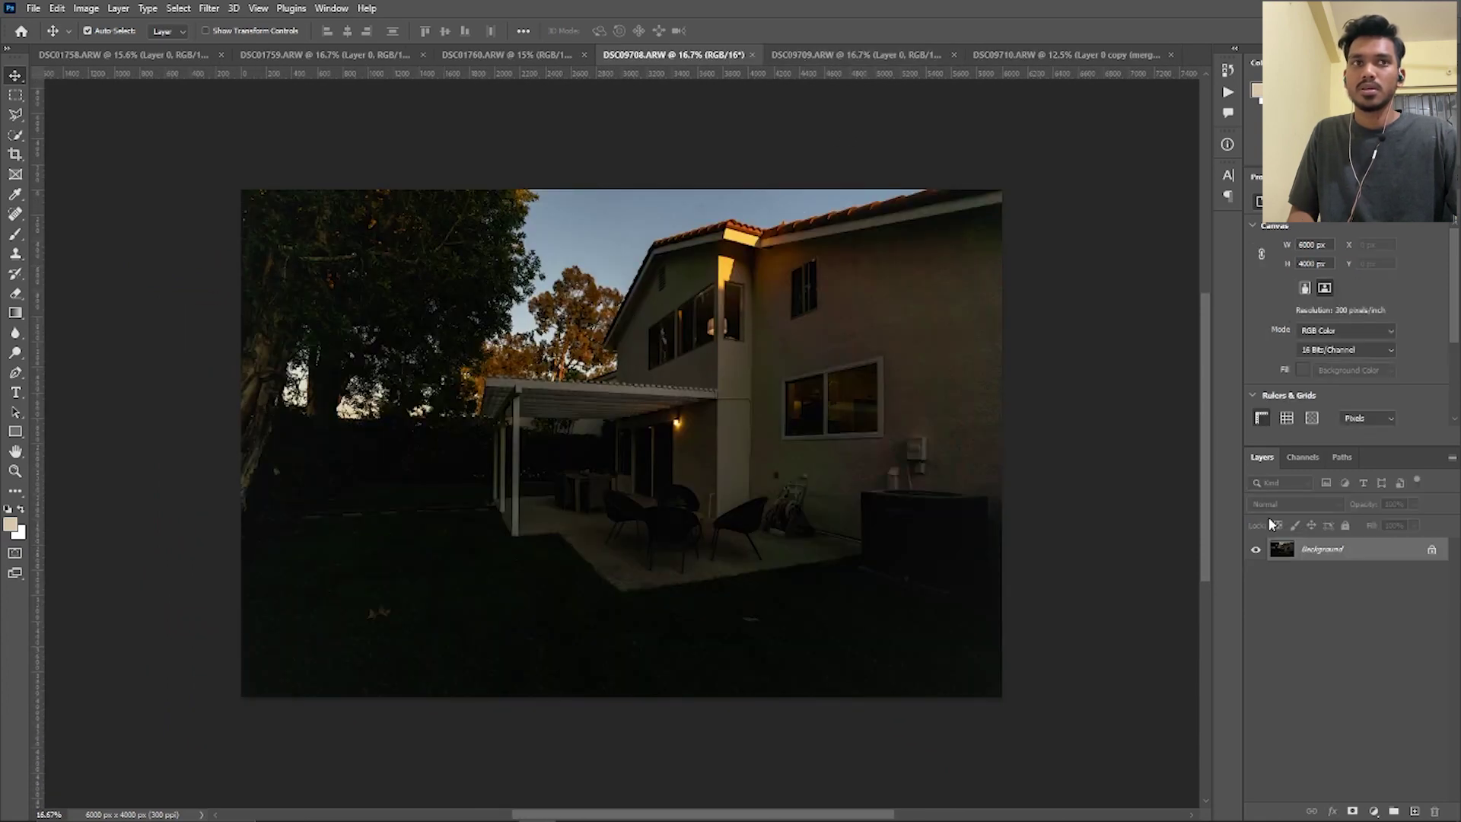
Step: Move the unlocked dark DSC09708 exposure into the DSC09710 document as Layer 1
click(1432, 550)
mouse_move(701, 342)
mouse_down()
mouse_move(1026, 54)
mouse_move(637, 502)
mouse_up()
key(ctrl+0)
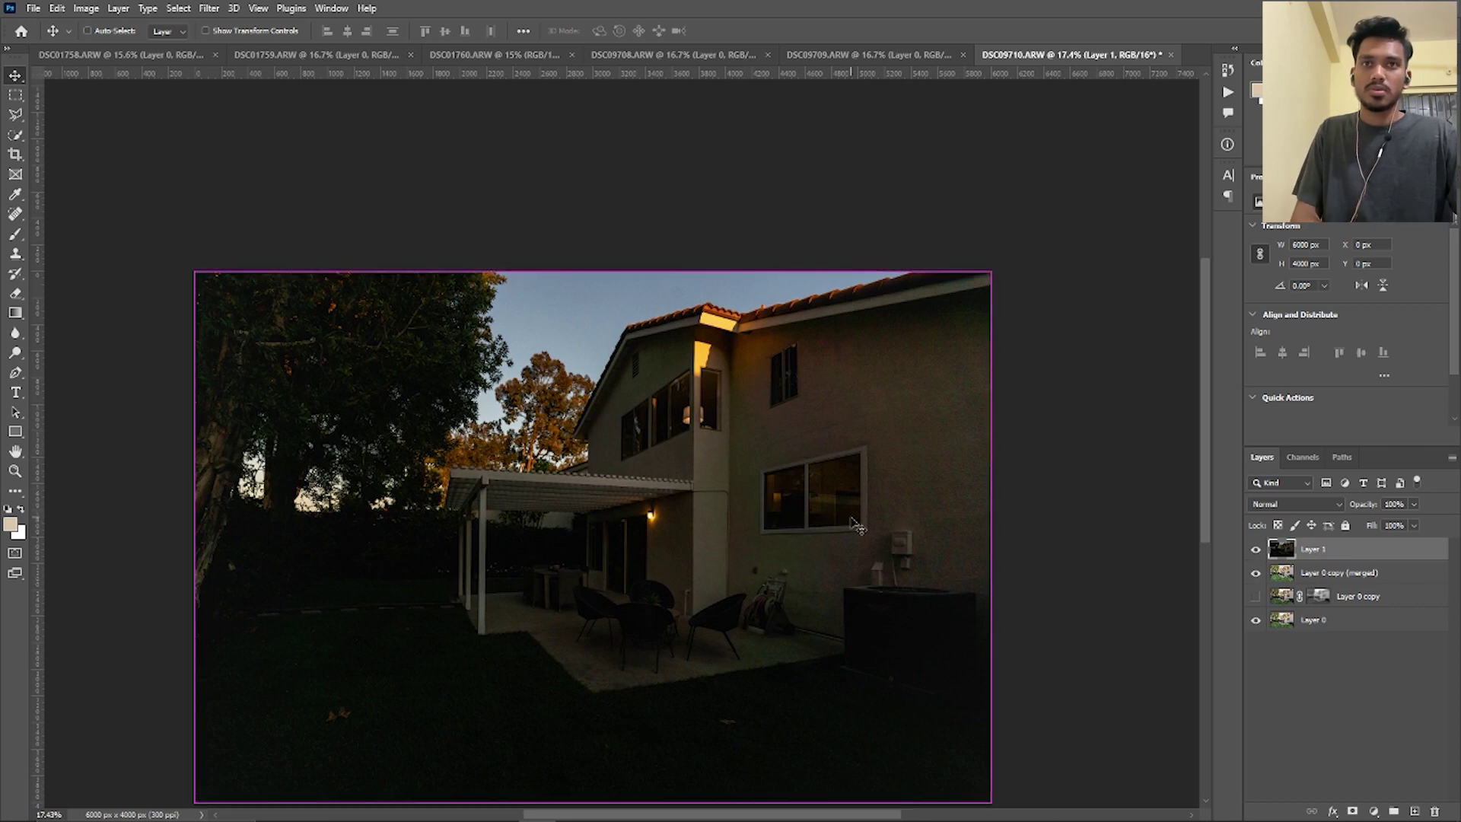
Step: Apply Curves to Layer 1, deepening shadows and brightening highlights
key(ctrl+m)
drag(972, 606, 1019, 617)
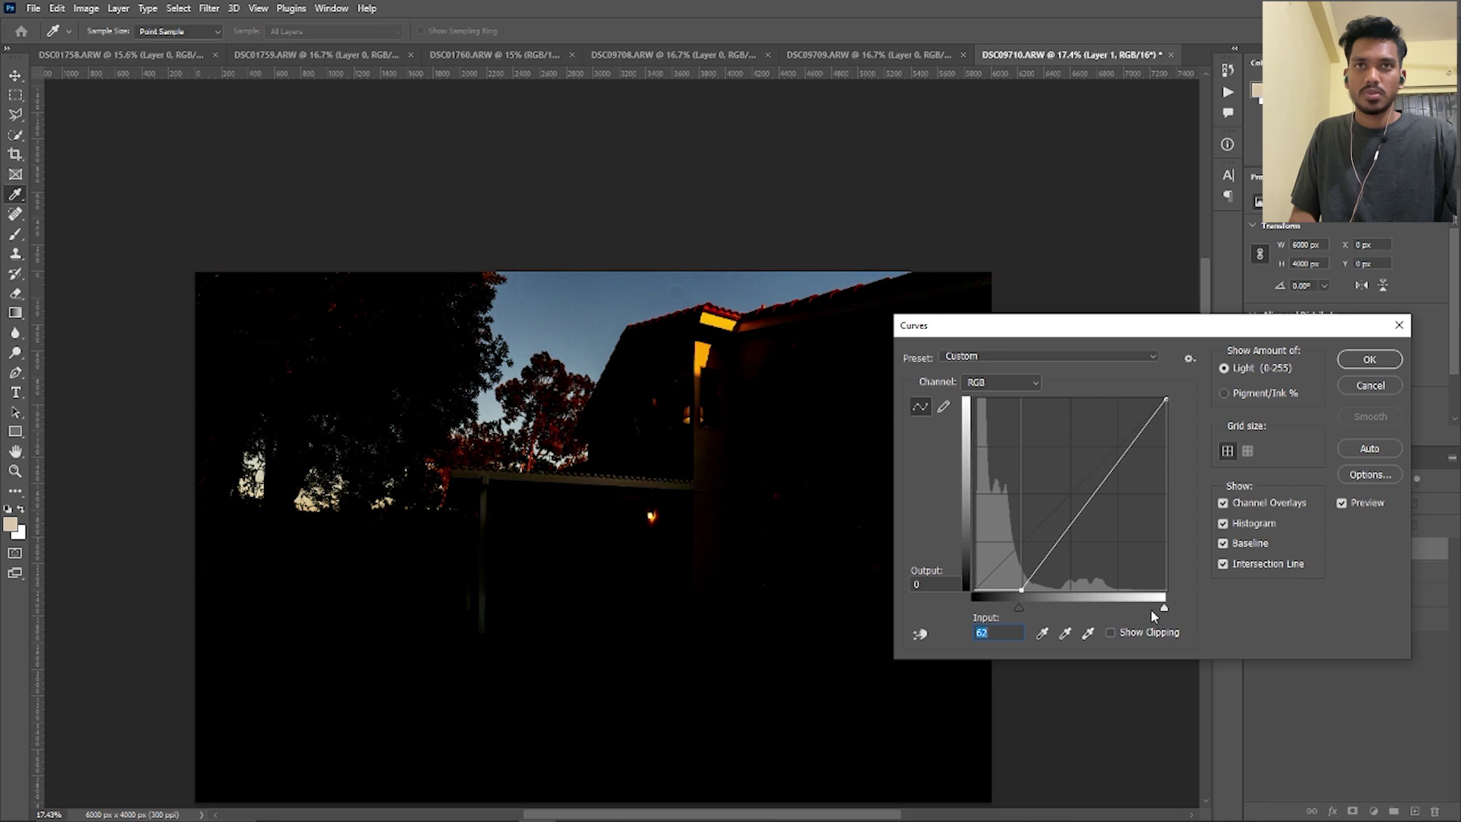
mouse_move(1165, 614)
mouse_down()
mouse_move(1102, 589)
mouse_move(1120, 596)
mouse_up()
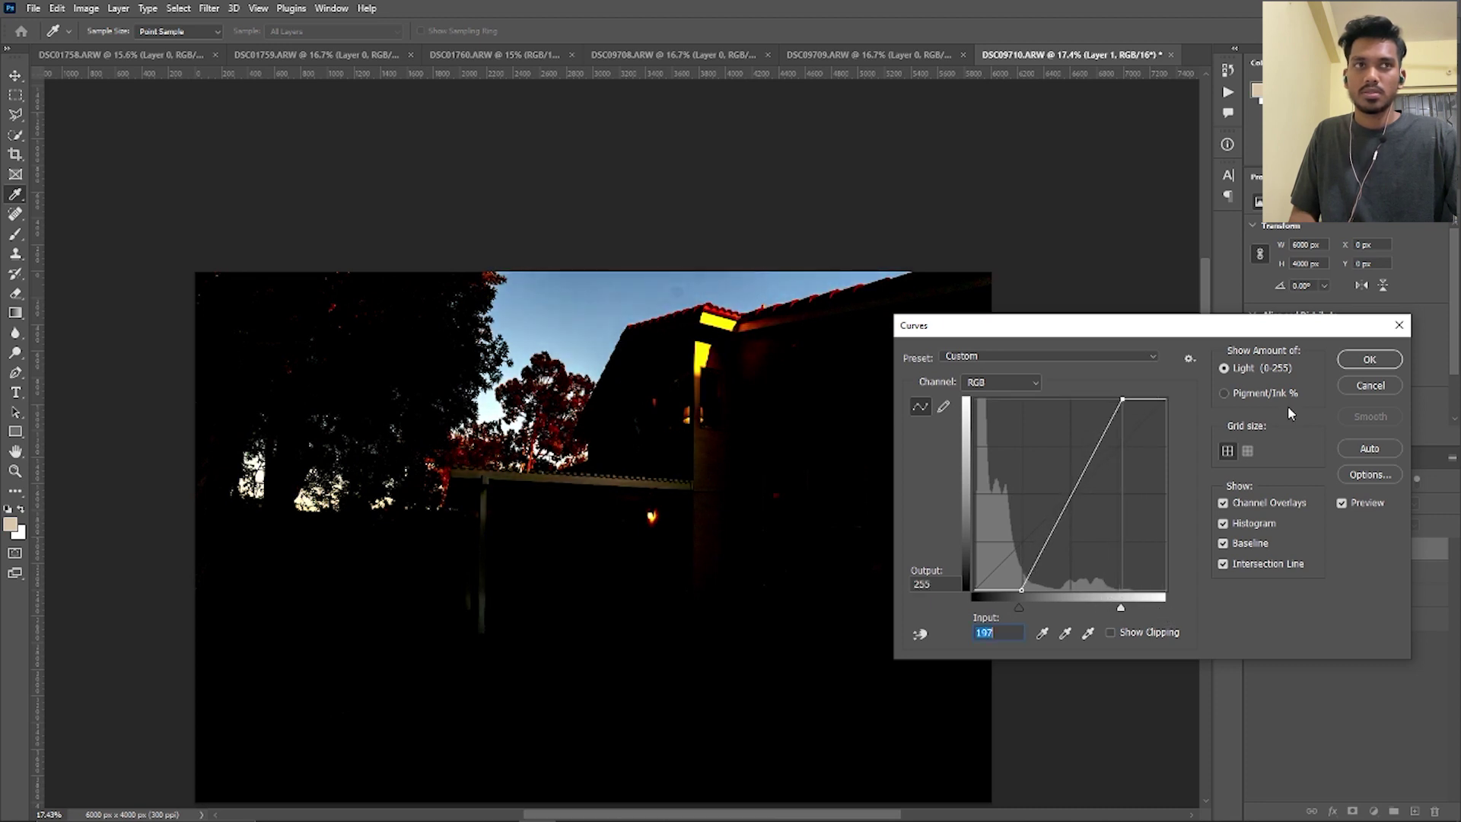
click(1370, 360)
key(ctrl+z)
key(ctrl+shift+z)
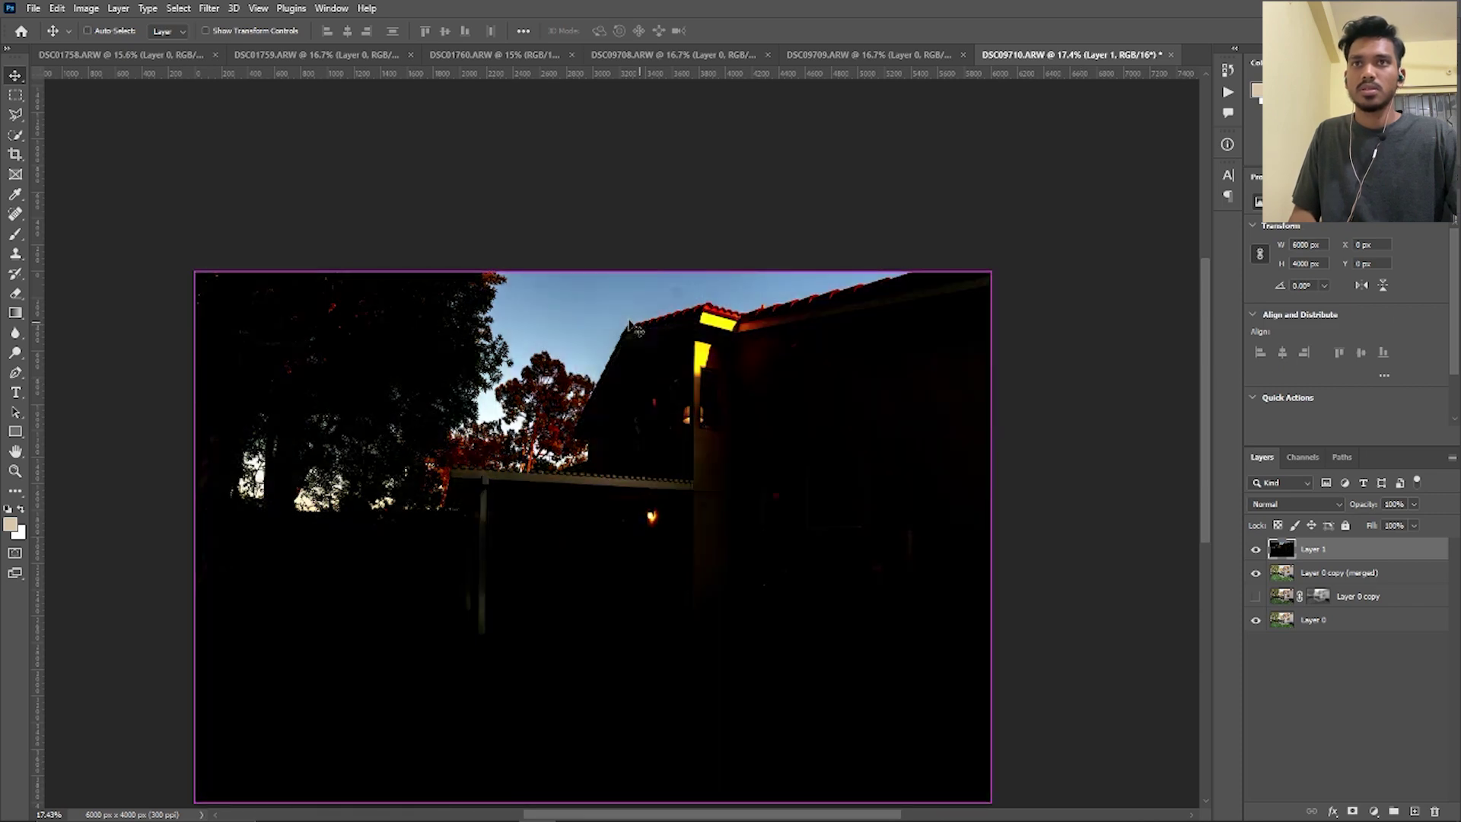
Step: Run Color Range with Sampled Colors, sampling the sky and the sky gaps between trees
click(179, 7)
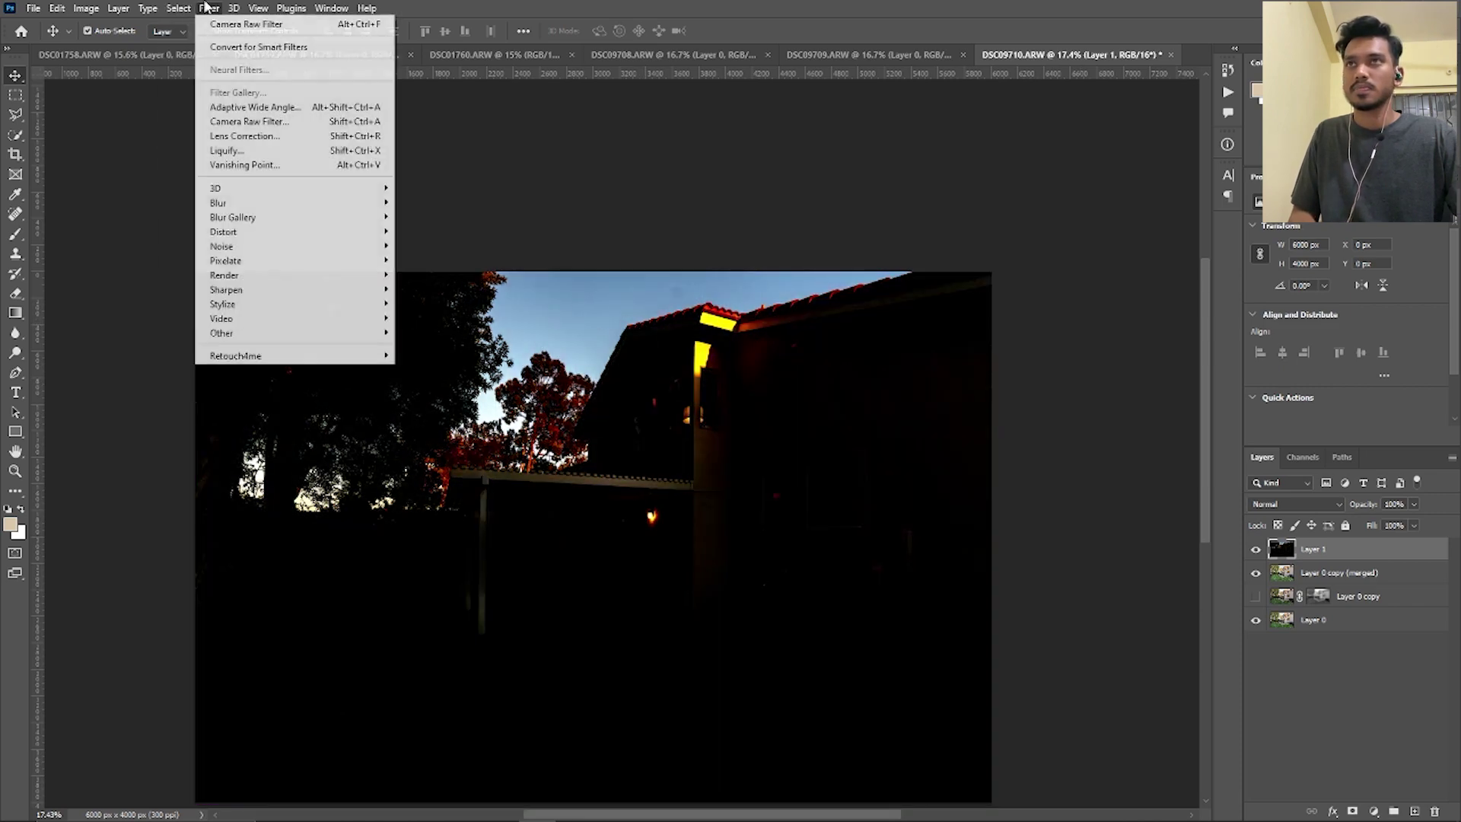
click(206, 158)
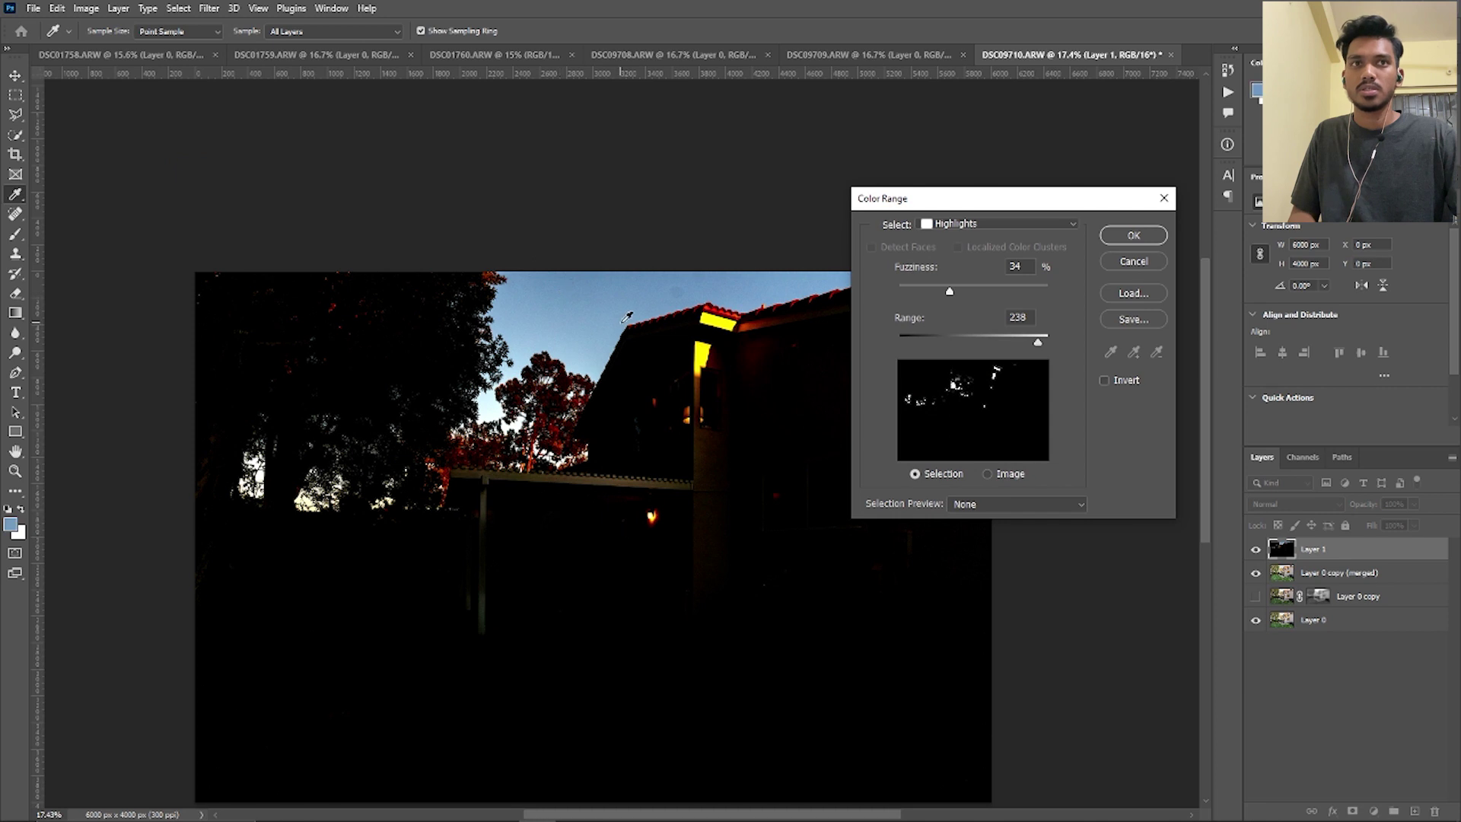
click(955, 224)
click(642, 294)
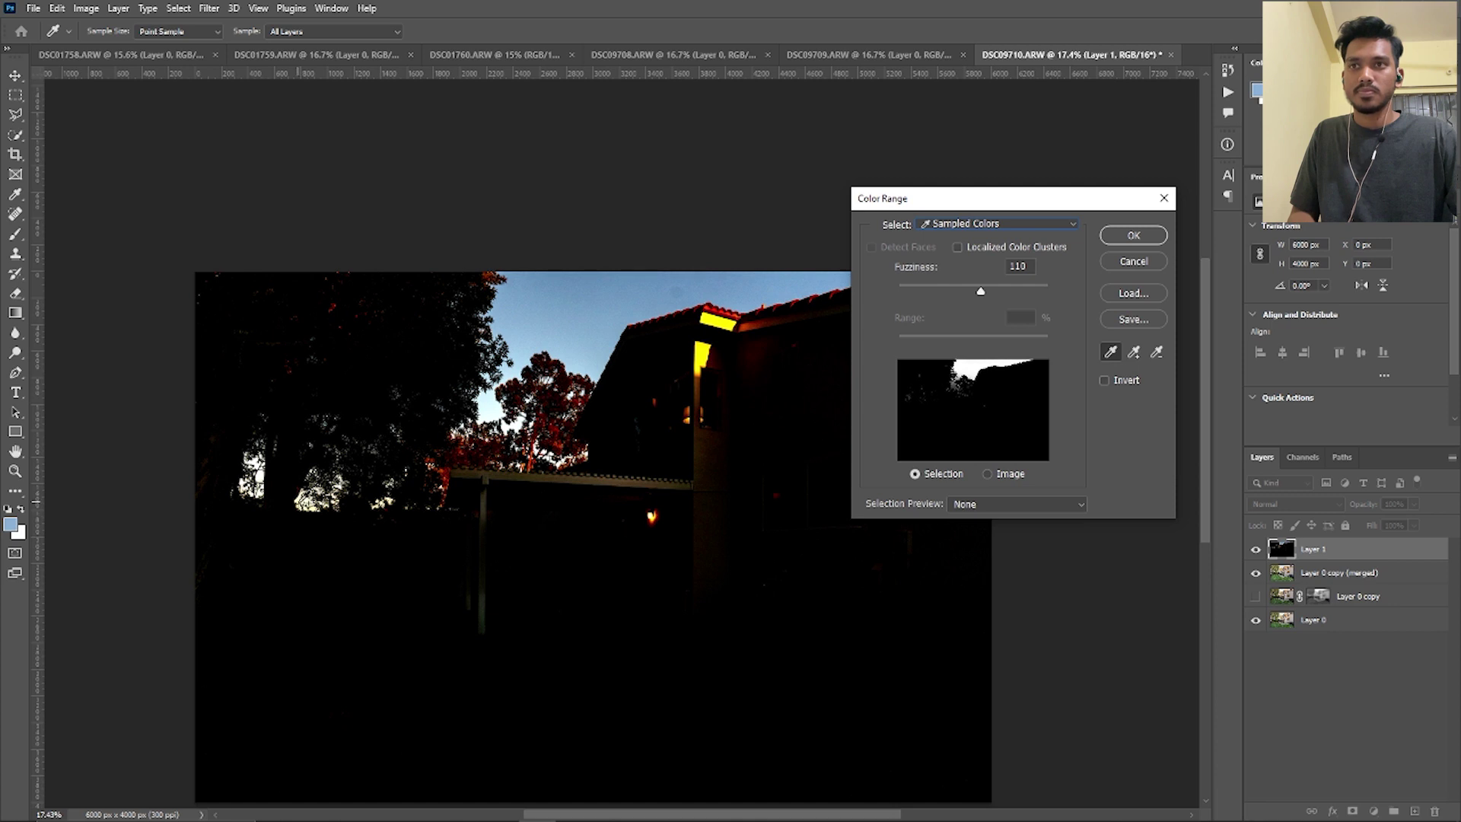
click(502, 394)
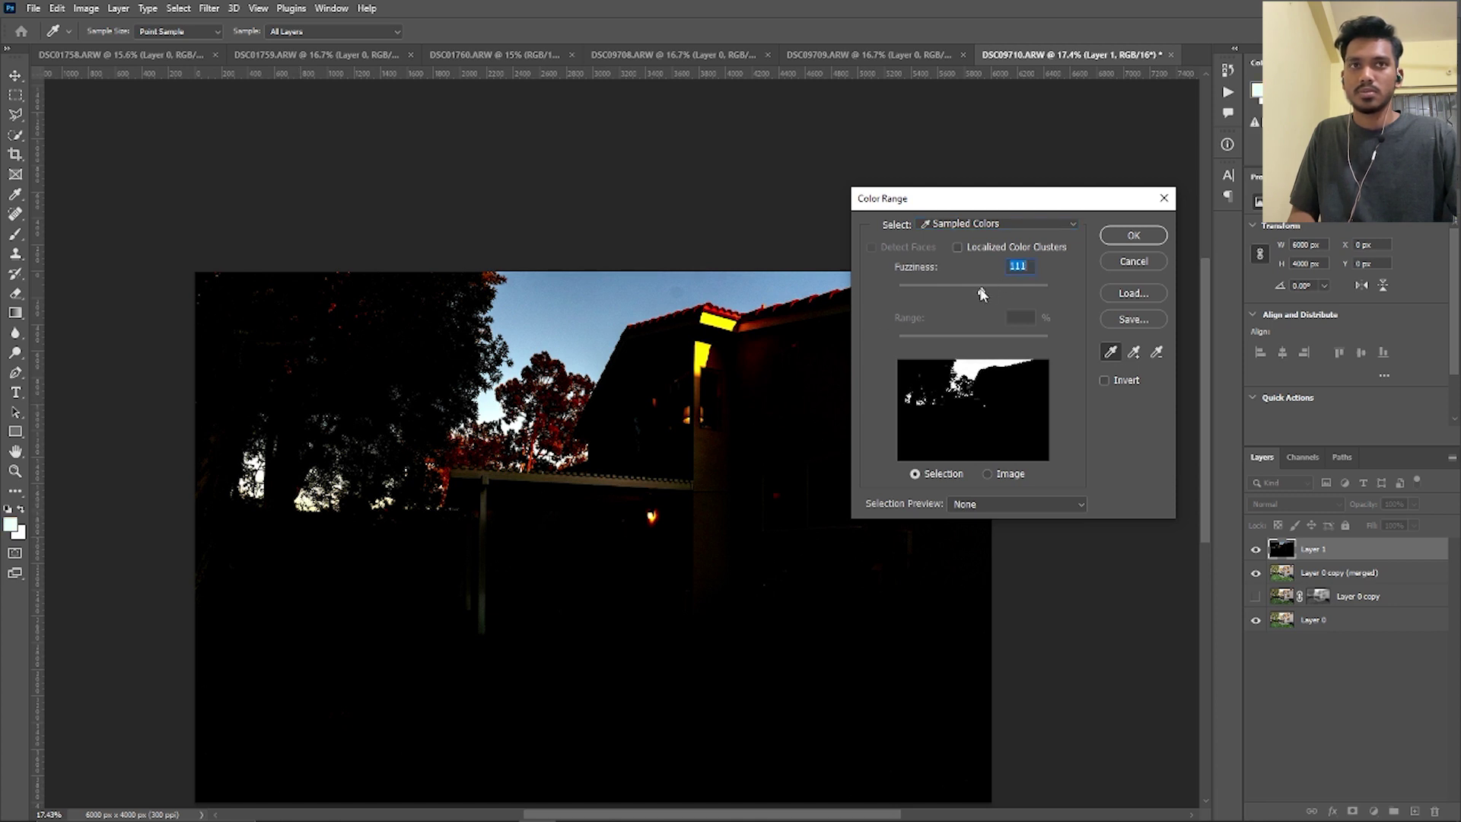
Step: Accept the sky selection and turn it into Layer 1's layer mask
click(1133, 236)
key(ctrl+plus)
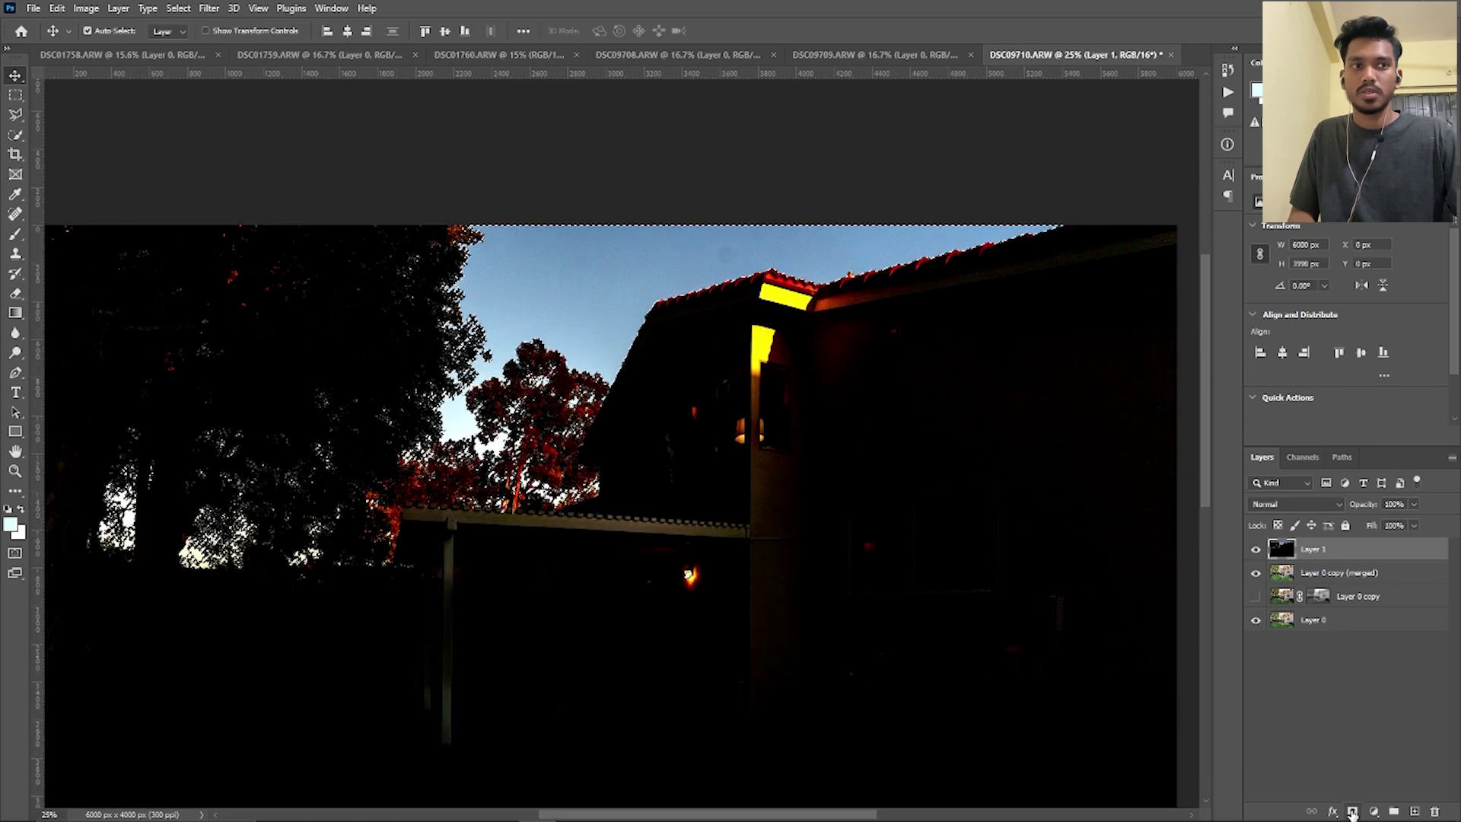
click(1352, 811)
drag(673, 498, 770, 415)
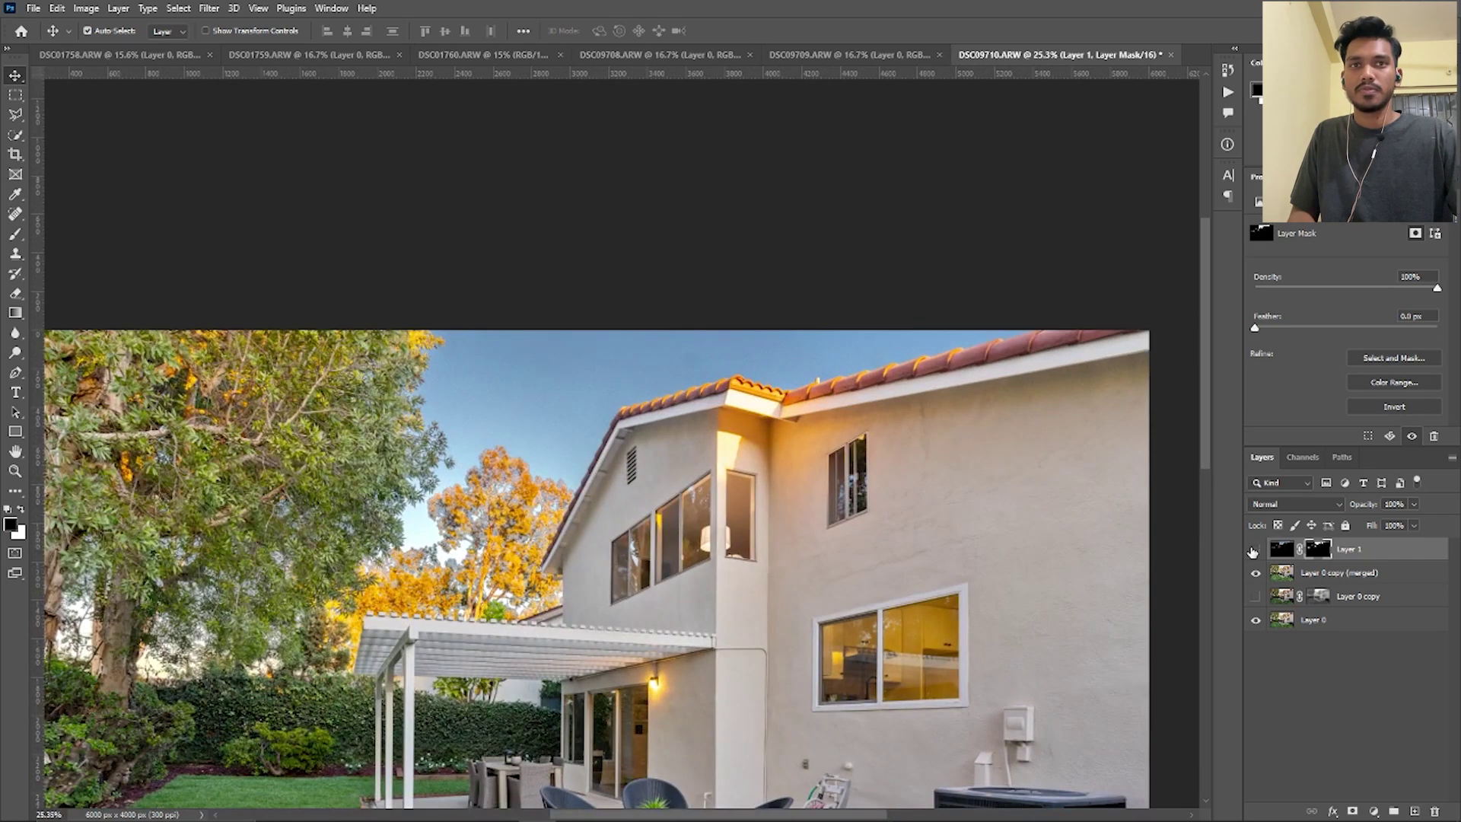
click(1255, 550)
click(1253, 551)
Step: Lift Layer 1's image midtones with a Curves adjustment
click(1282, 552)
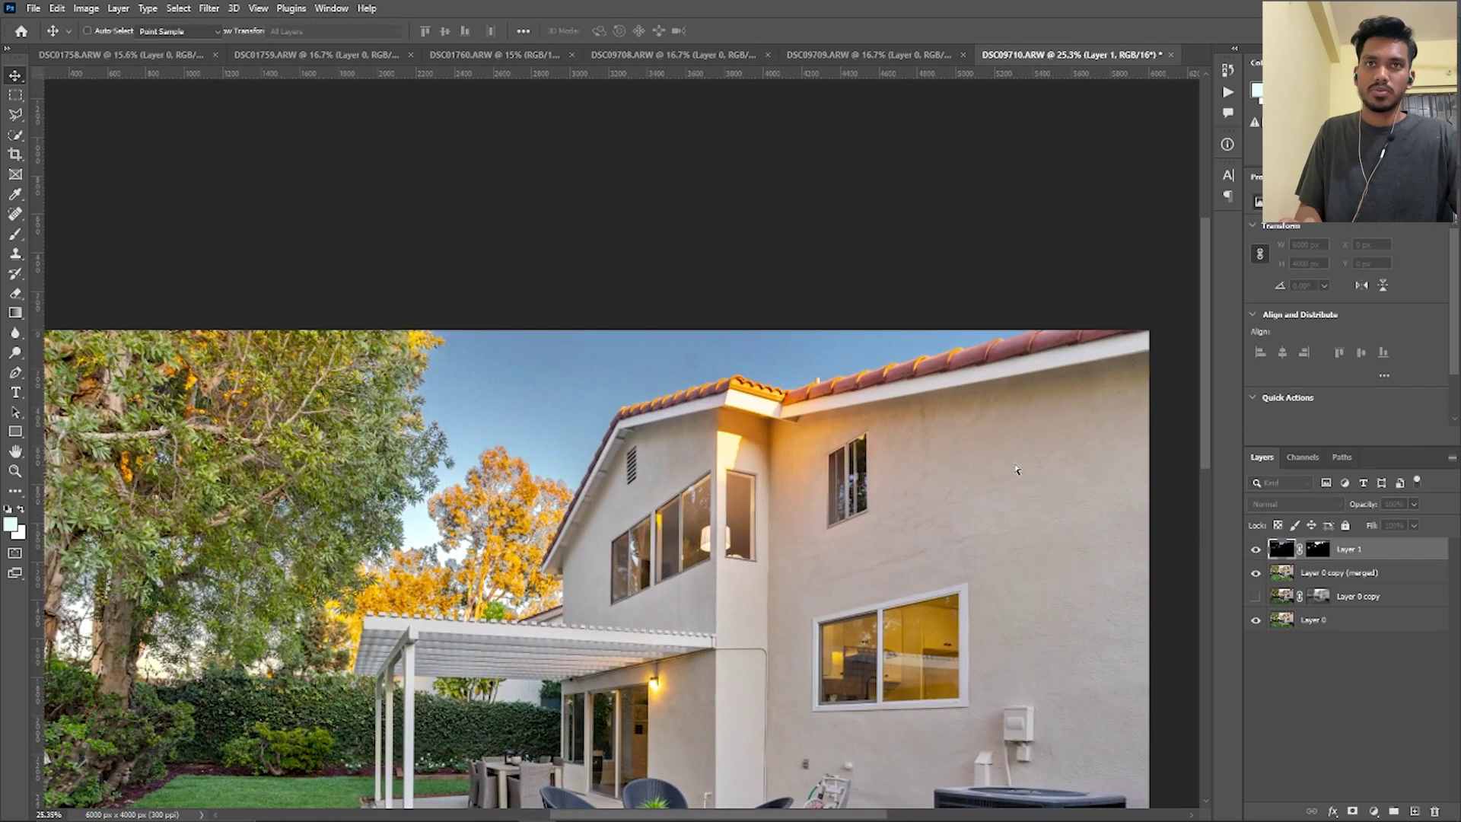
key(ctrl+m)
drag(1069, 494, 1070, 477)
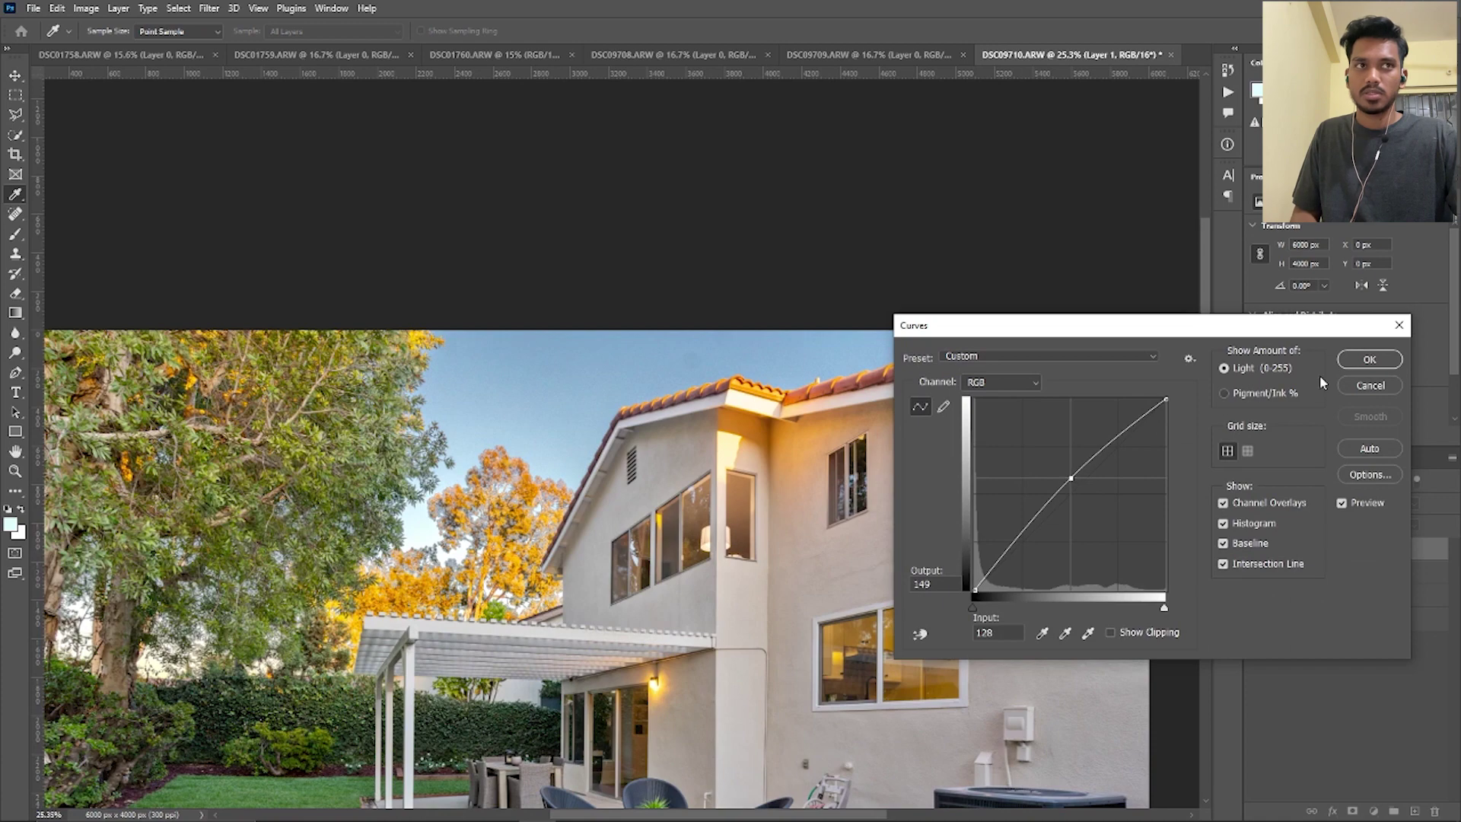
click(1368, 359)
key(v)
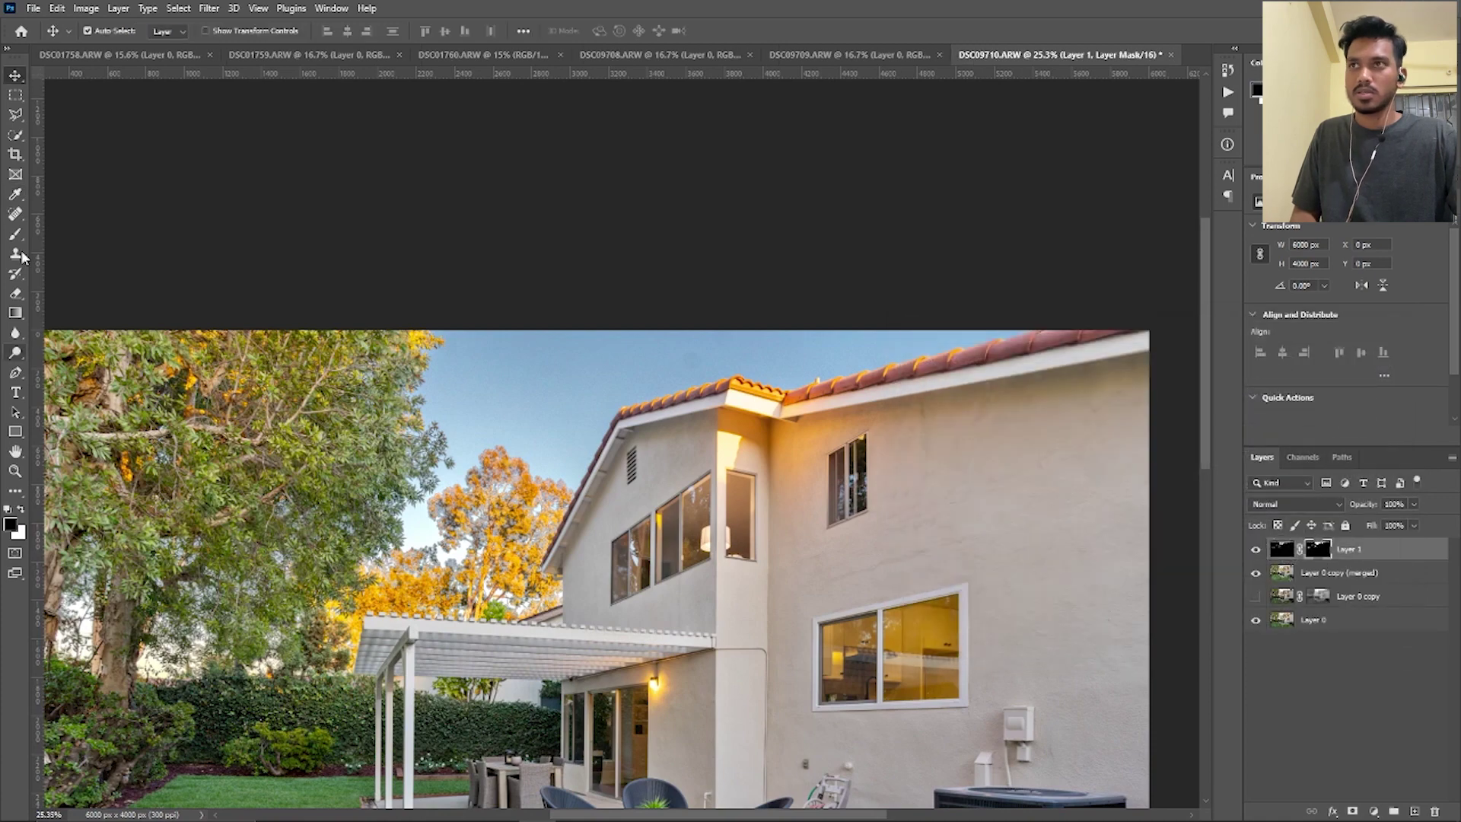
Step: Touch up Layer 1's sky mask around the orange treetops with a brush of about 96 px
click(16, 234)
scroll(508, 559, up, 3)
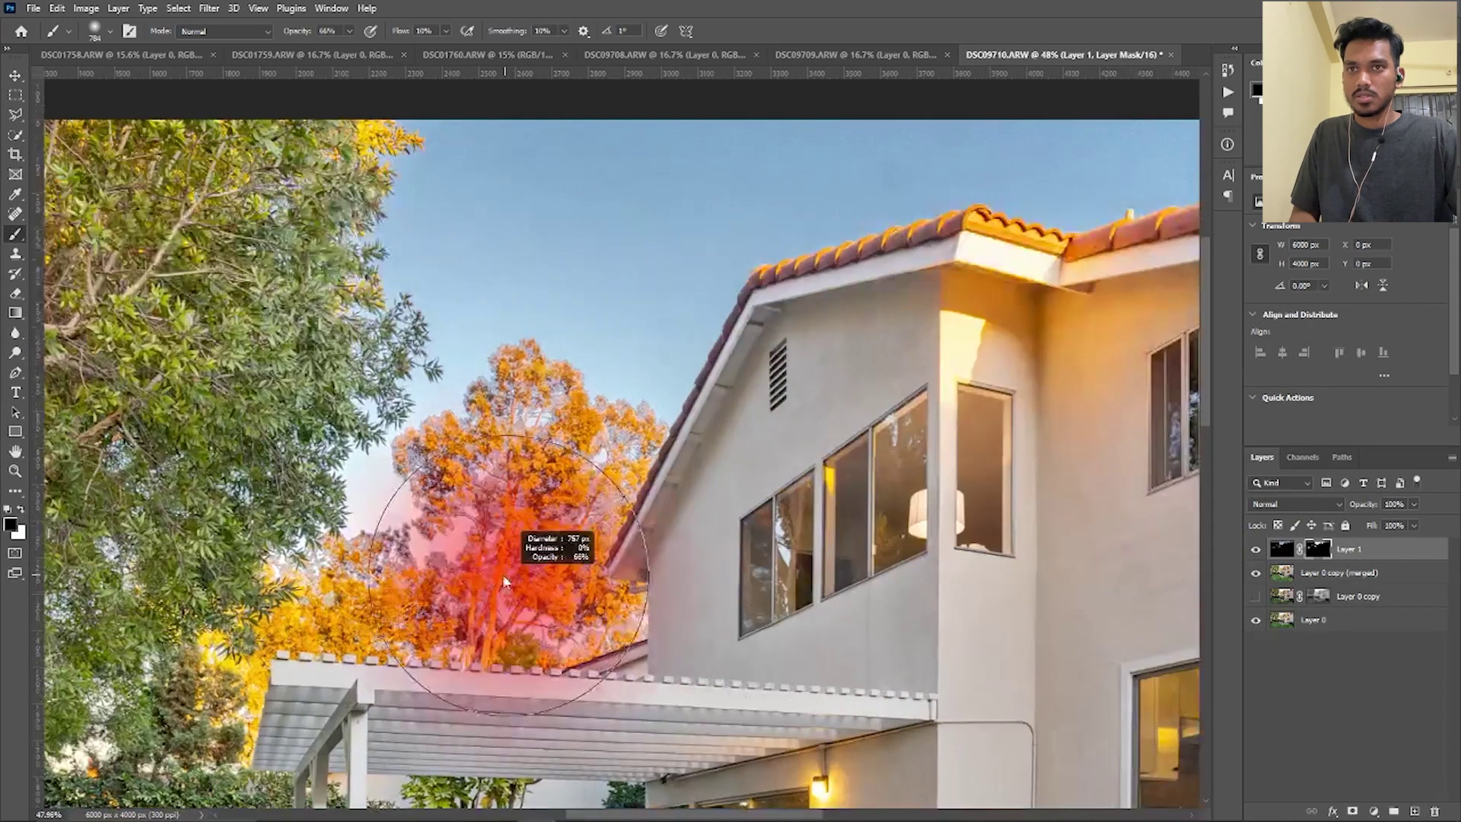
drag(504, 582, 480, 582)
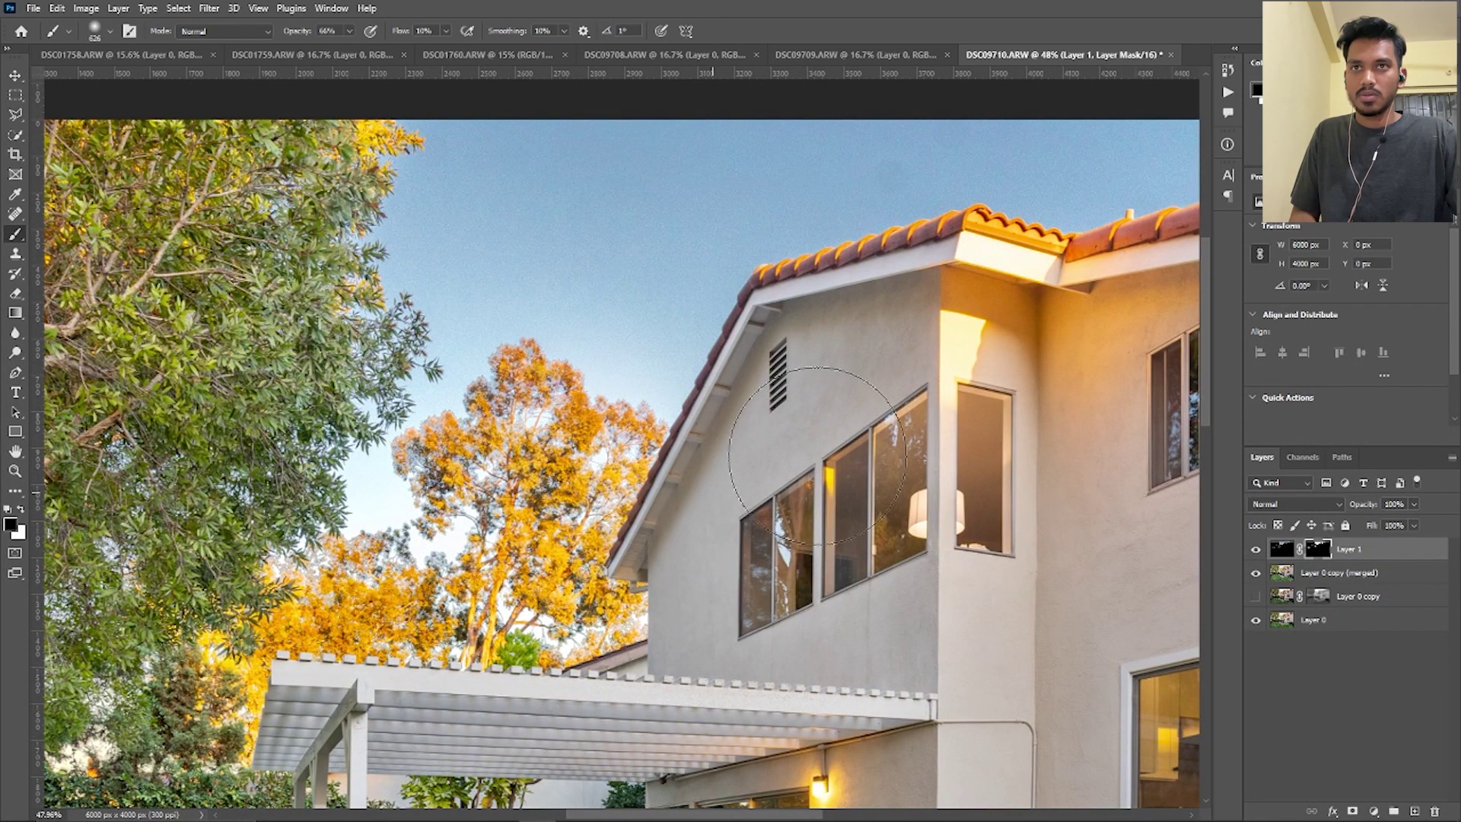
scroll(654, 497, down, 3)
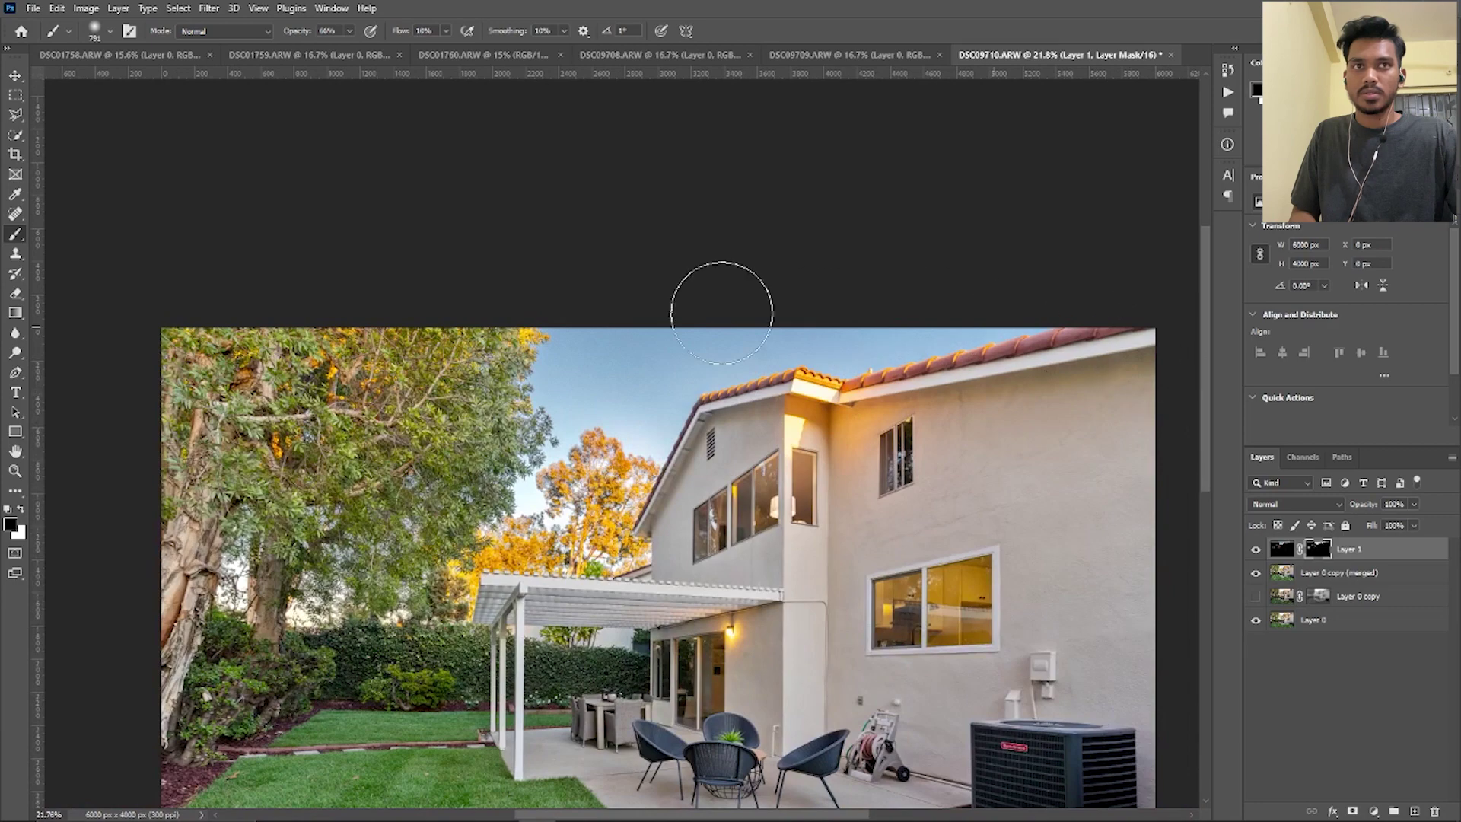
scroll(389, 591, down, 2)
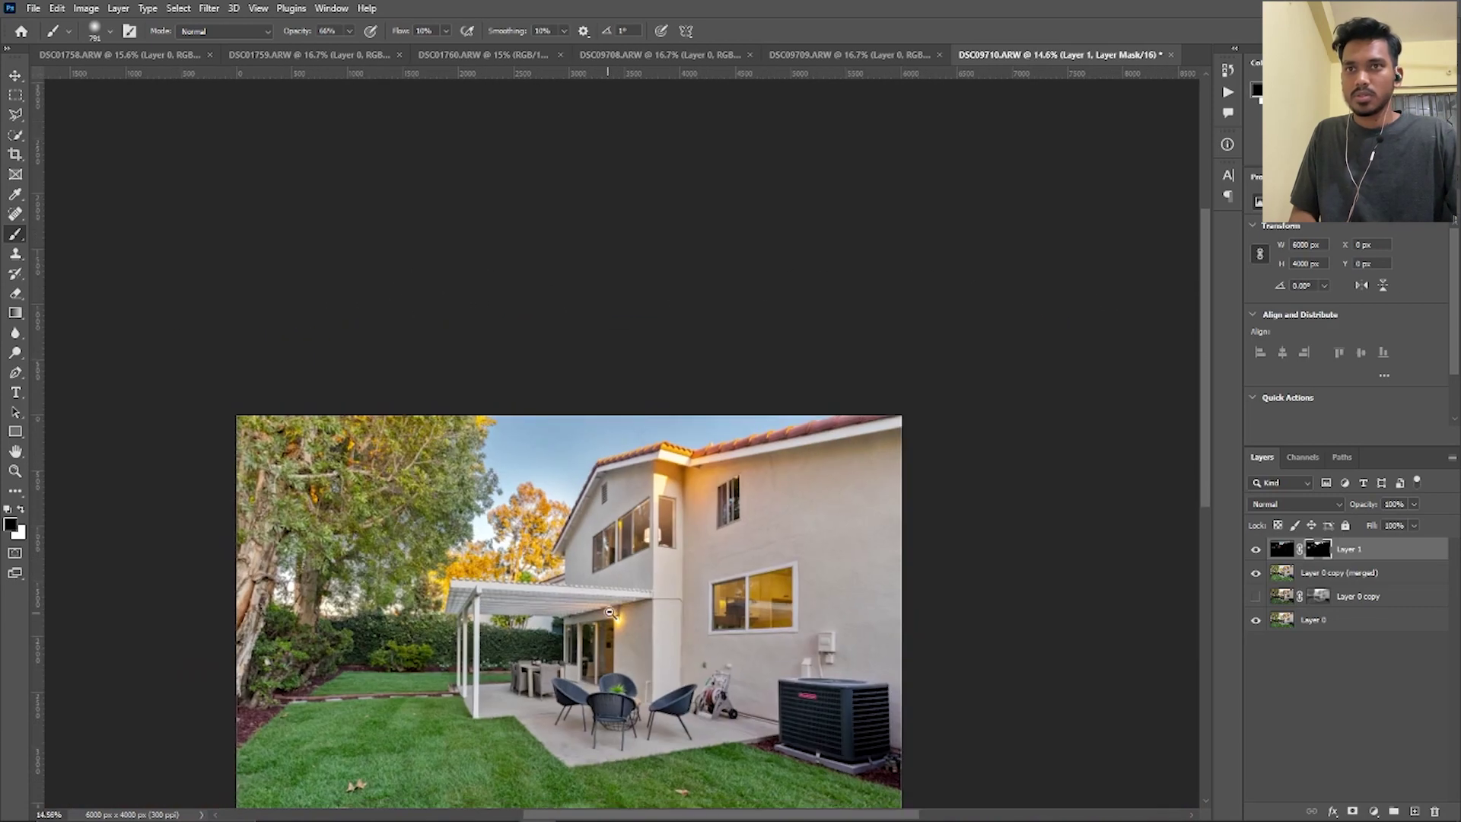
scroll(533, 516, down, 1)
scroll(533, 516, up, 5)
scroll(537, 515, up, 2)
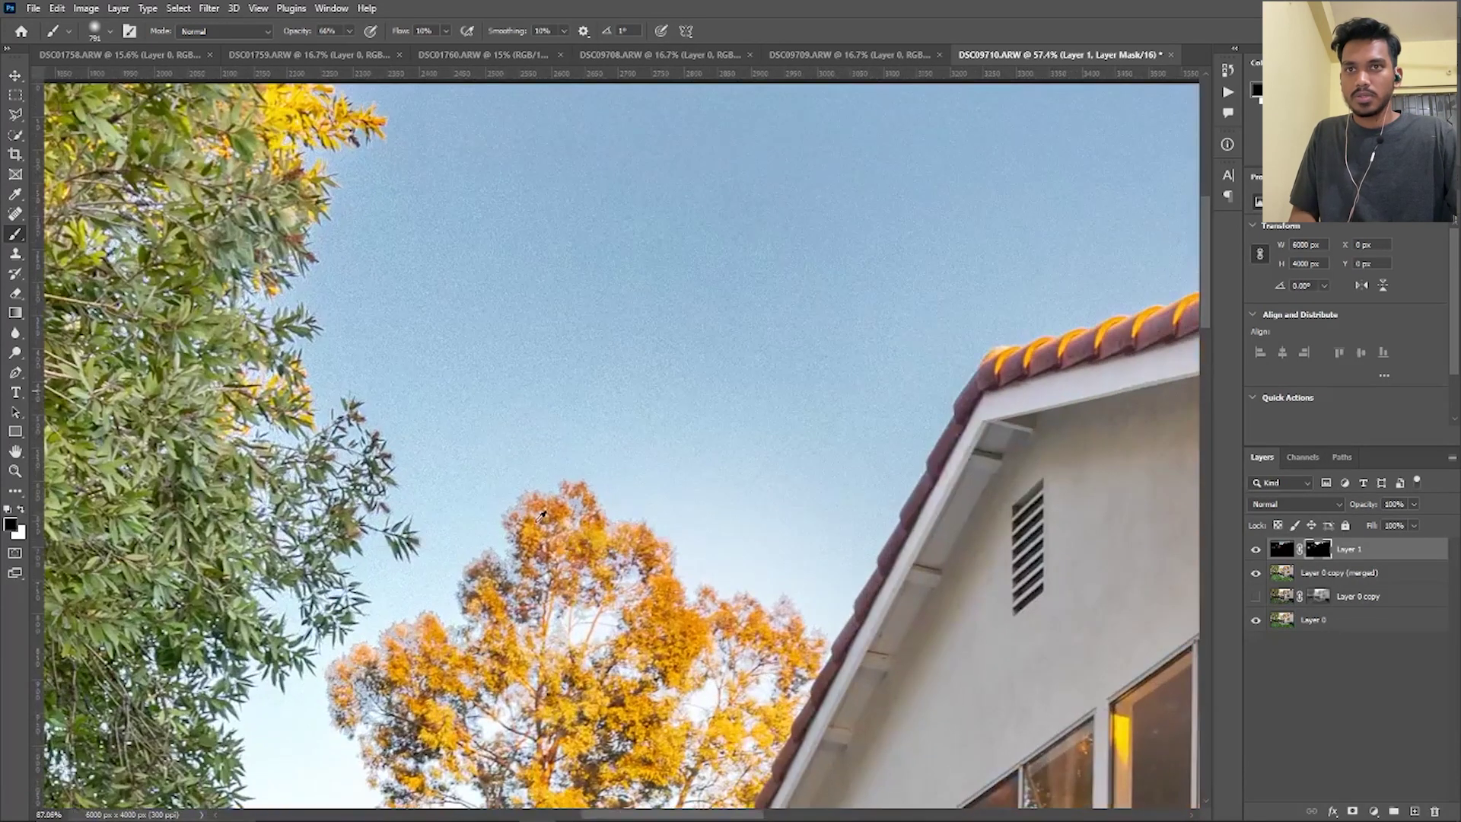
drag(542, 515, 502, 513)
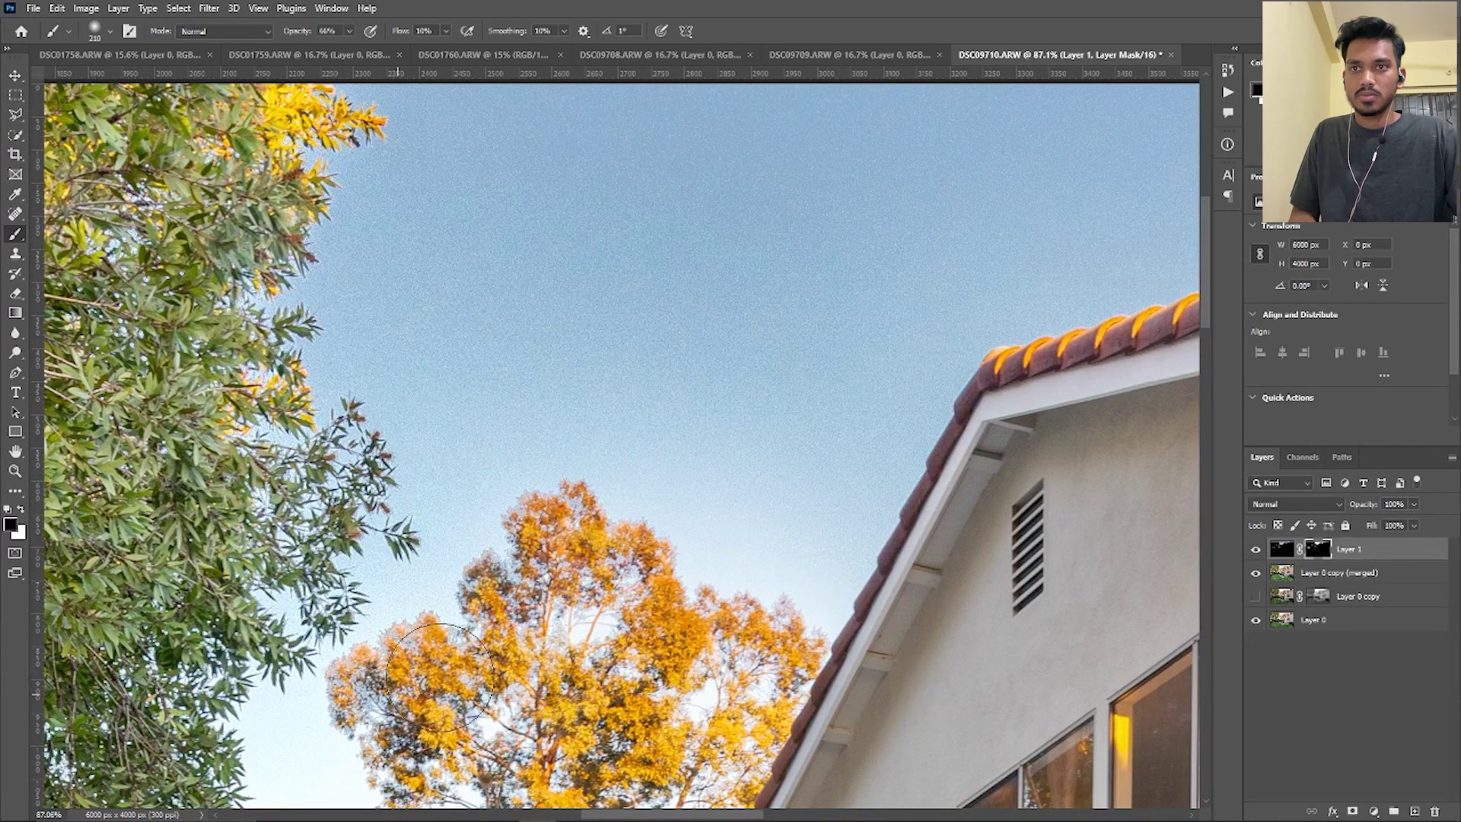
scroll(684, 633, down, 2)
scroll(799, 604, down, 1)
Step: Toggle Layer 1's visibility to compare the photo with and without the blended sky
click(1257, 550)
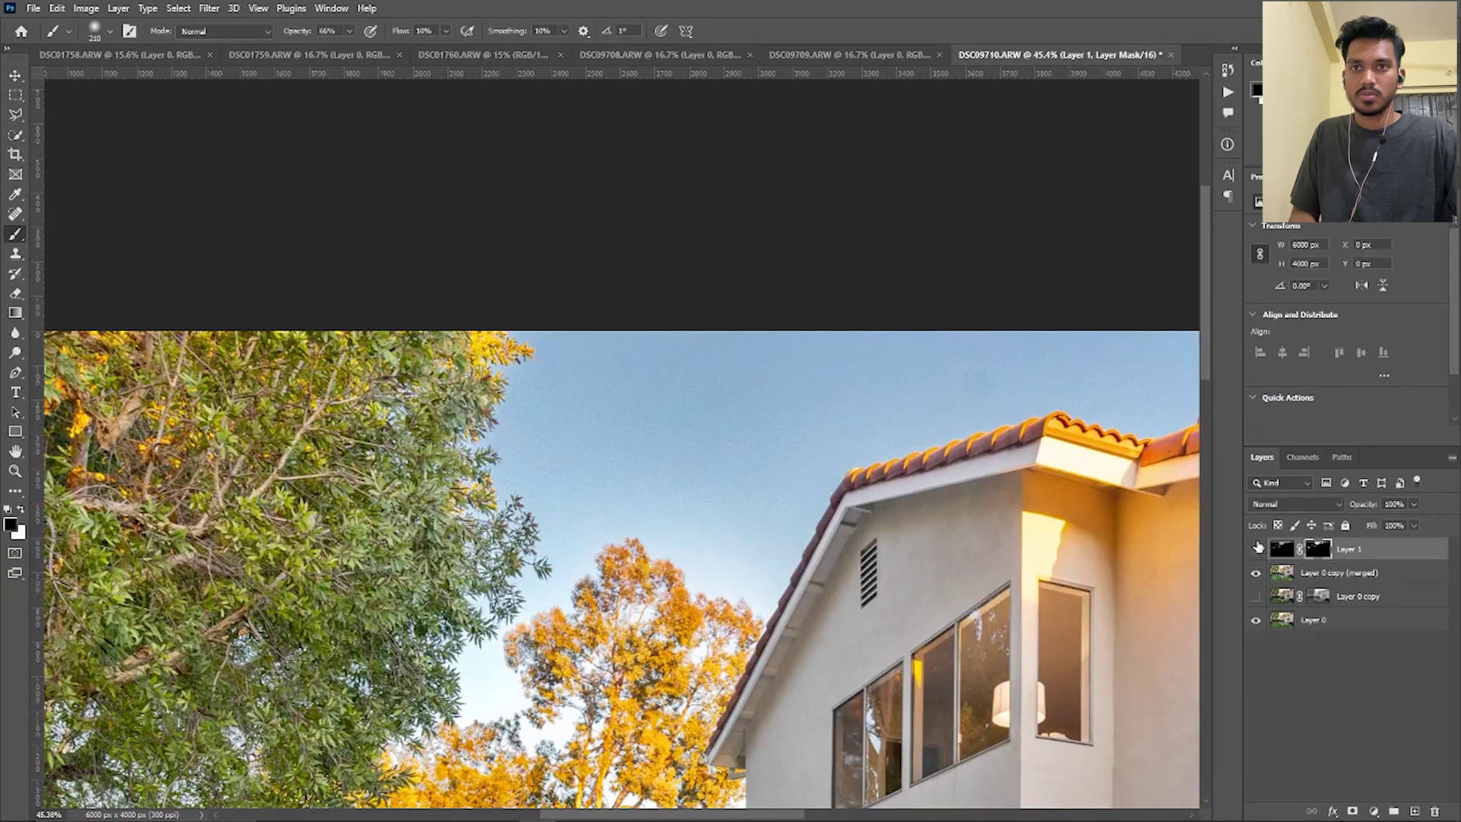
click(1256, 549)
click(1256, 549)
scroll(757, 555, down, 3)
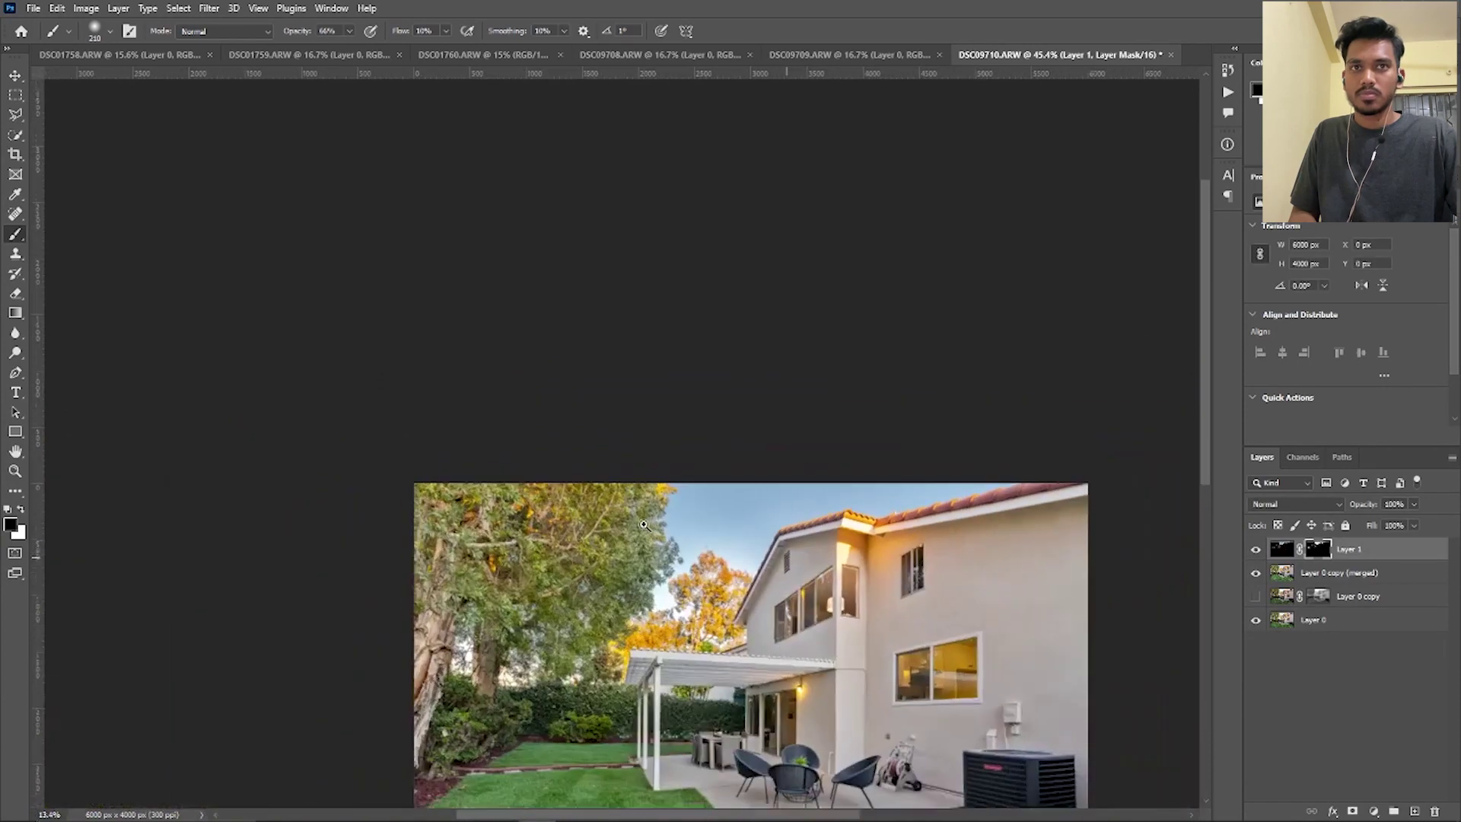
scroll(708, 547, down, 2)
scroll(755, 560, down, 1)
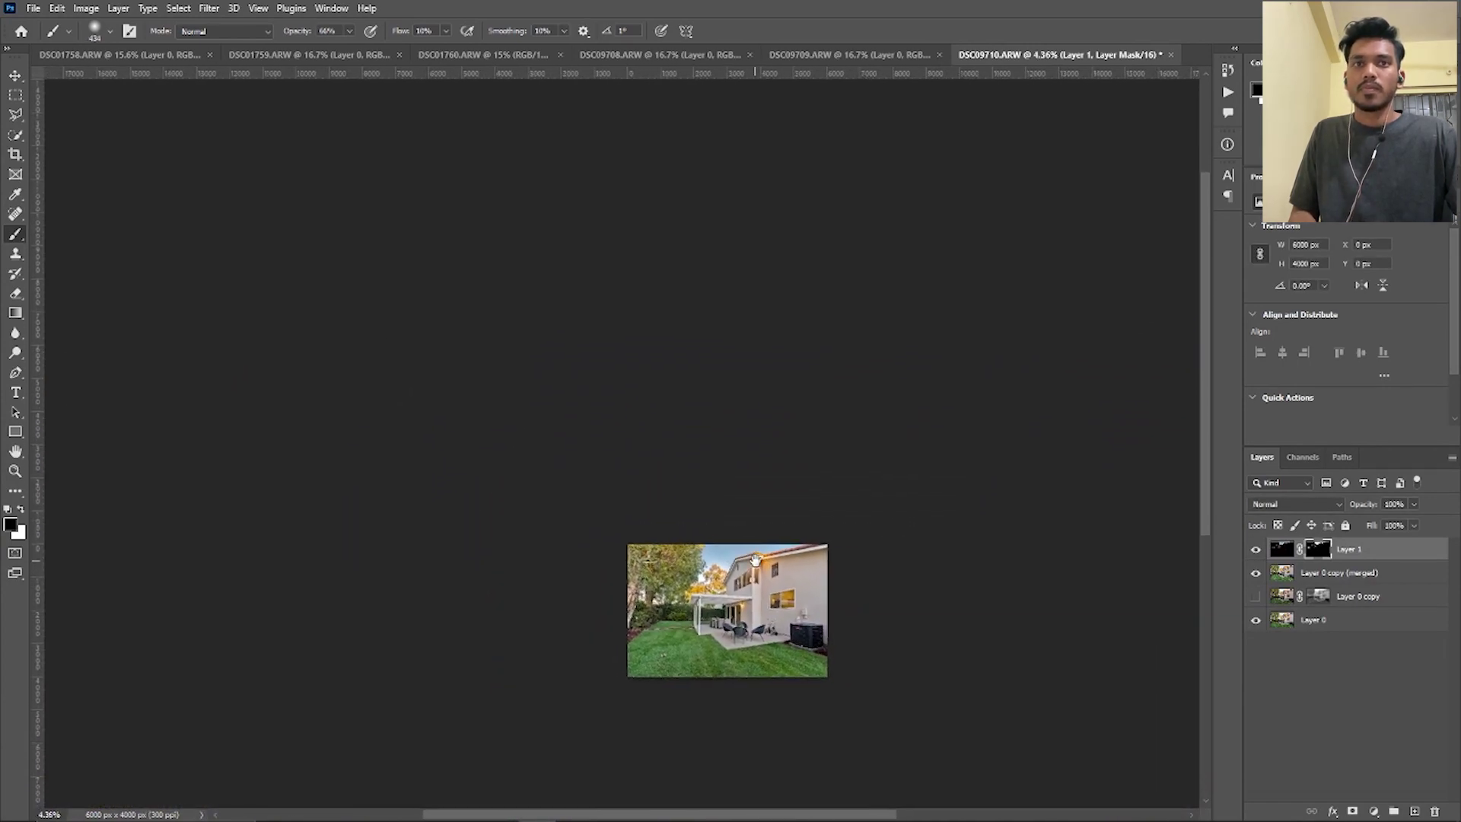
scroll(799, 553, up, 2)
scroll(900, 541, up, 2)
Step: On the merged layer, Quick Select the wall below the roofline
key(alt+bracketleft)
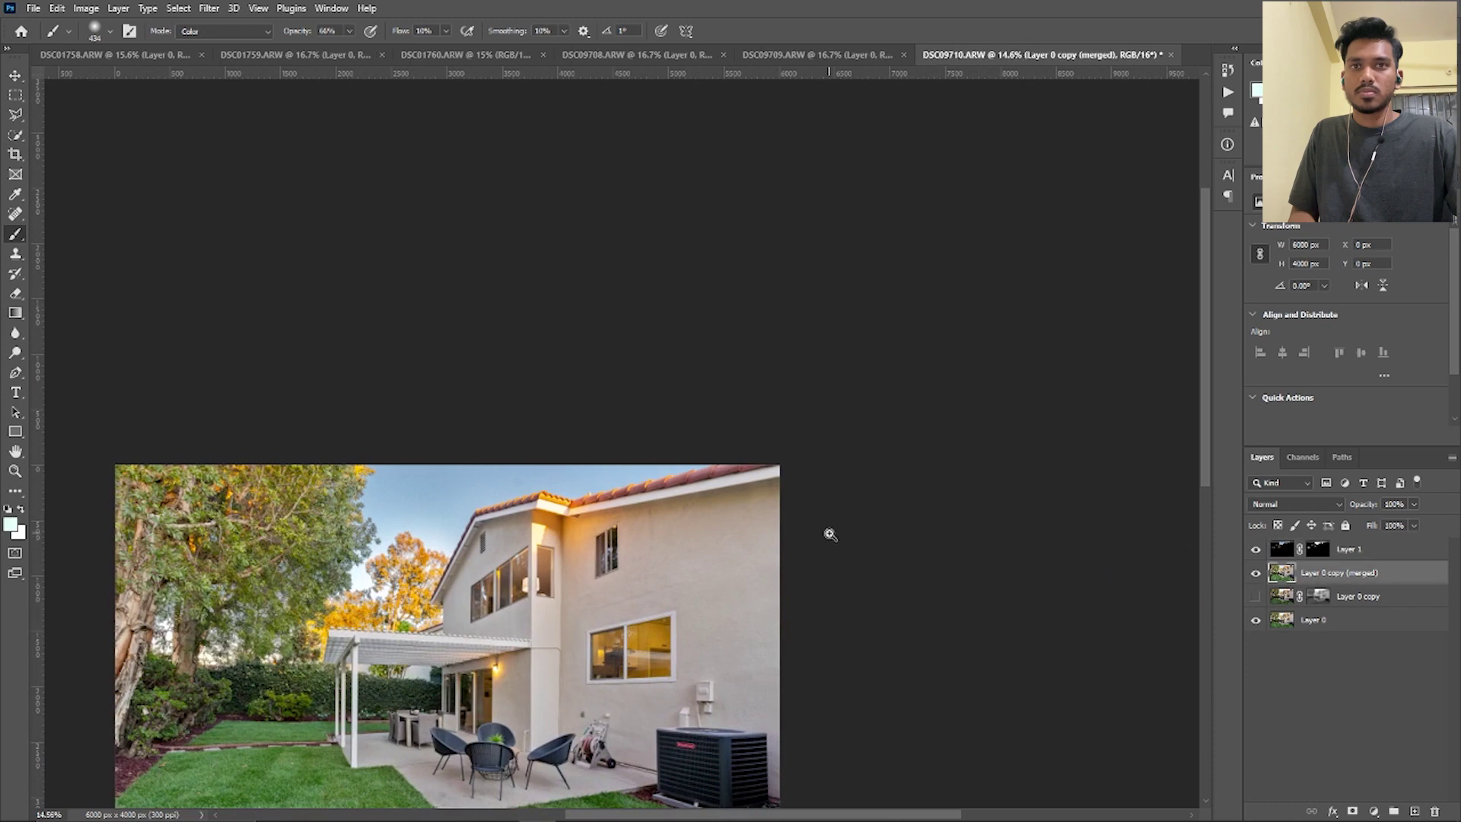
scroll(830, 534, up, 2)
click(16, 354)
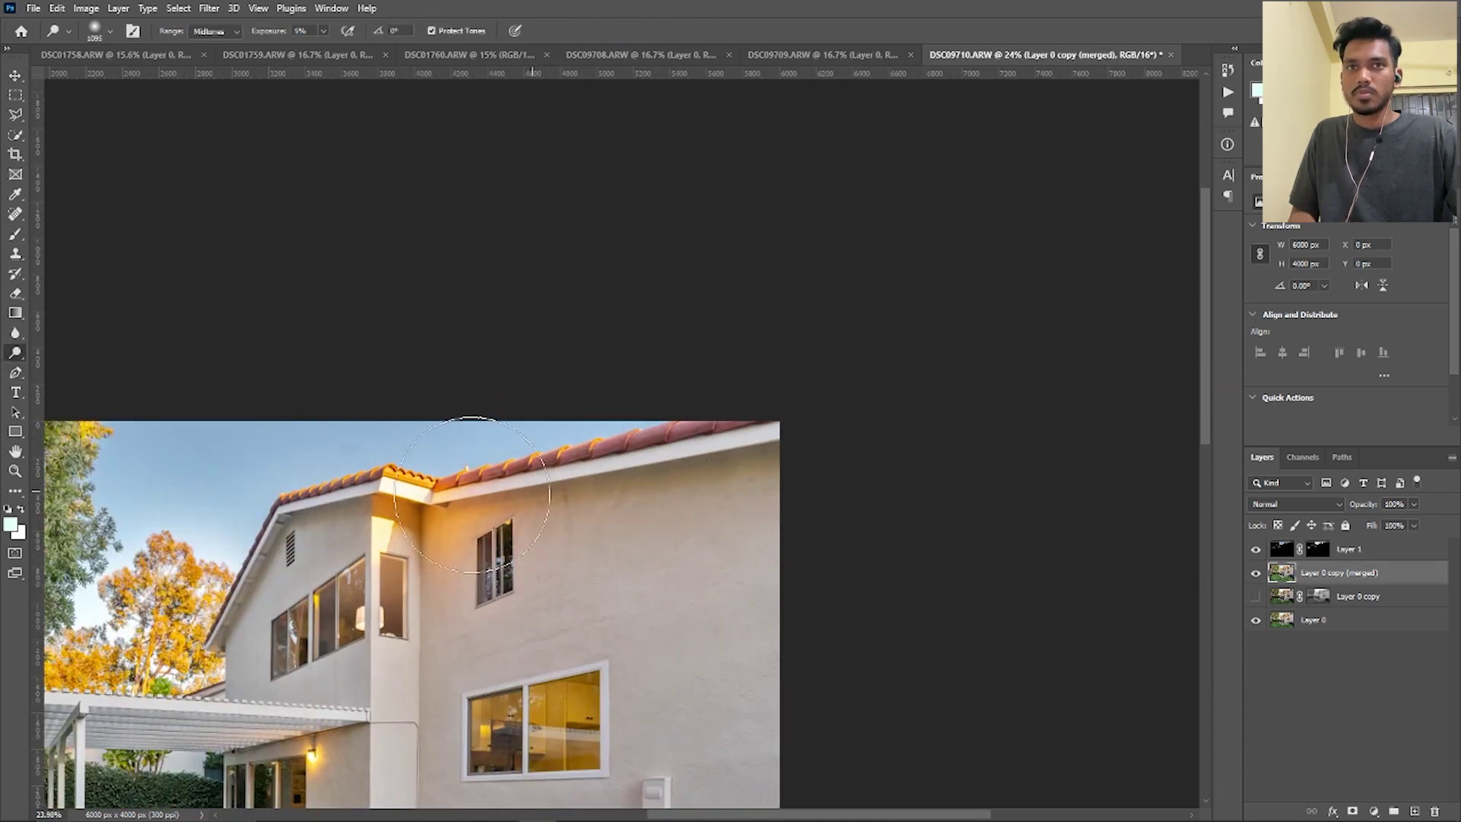
scroll(693, 482, up, 2)
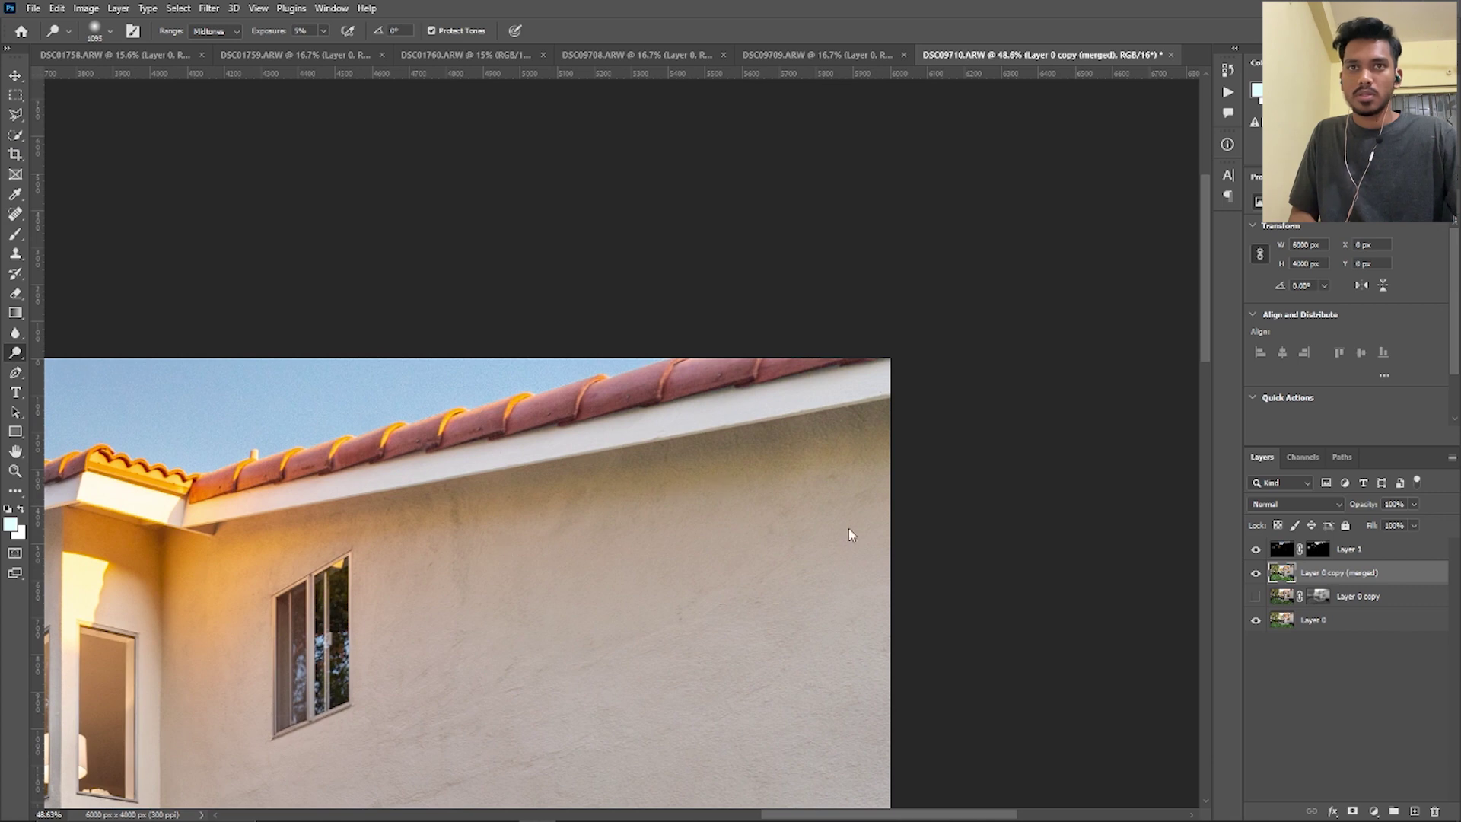
key(w)
click(654, 663)
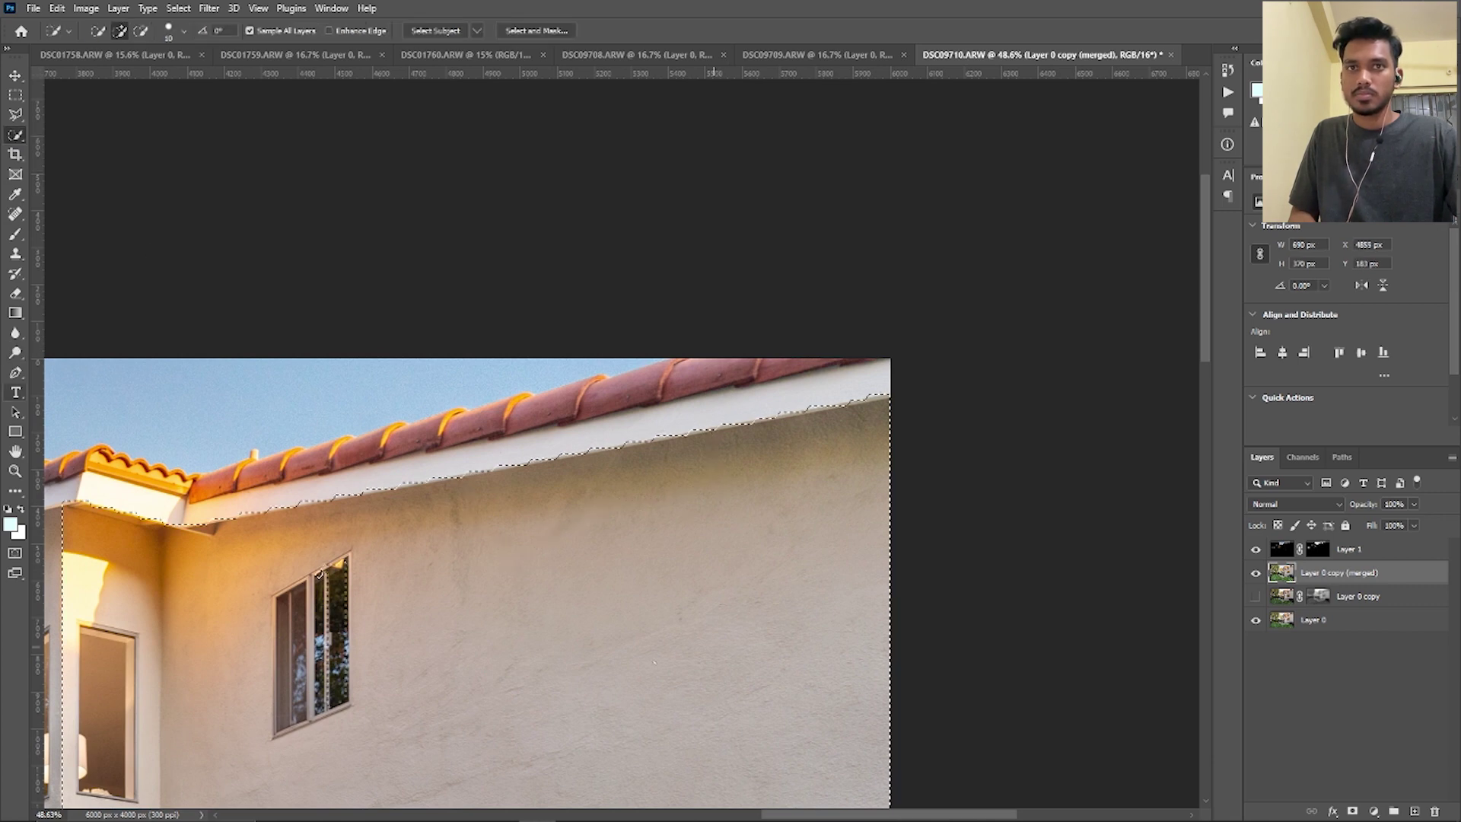
scroll(560, 558, down, 1)
scroll(702, 441, down, 2)
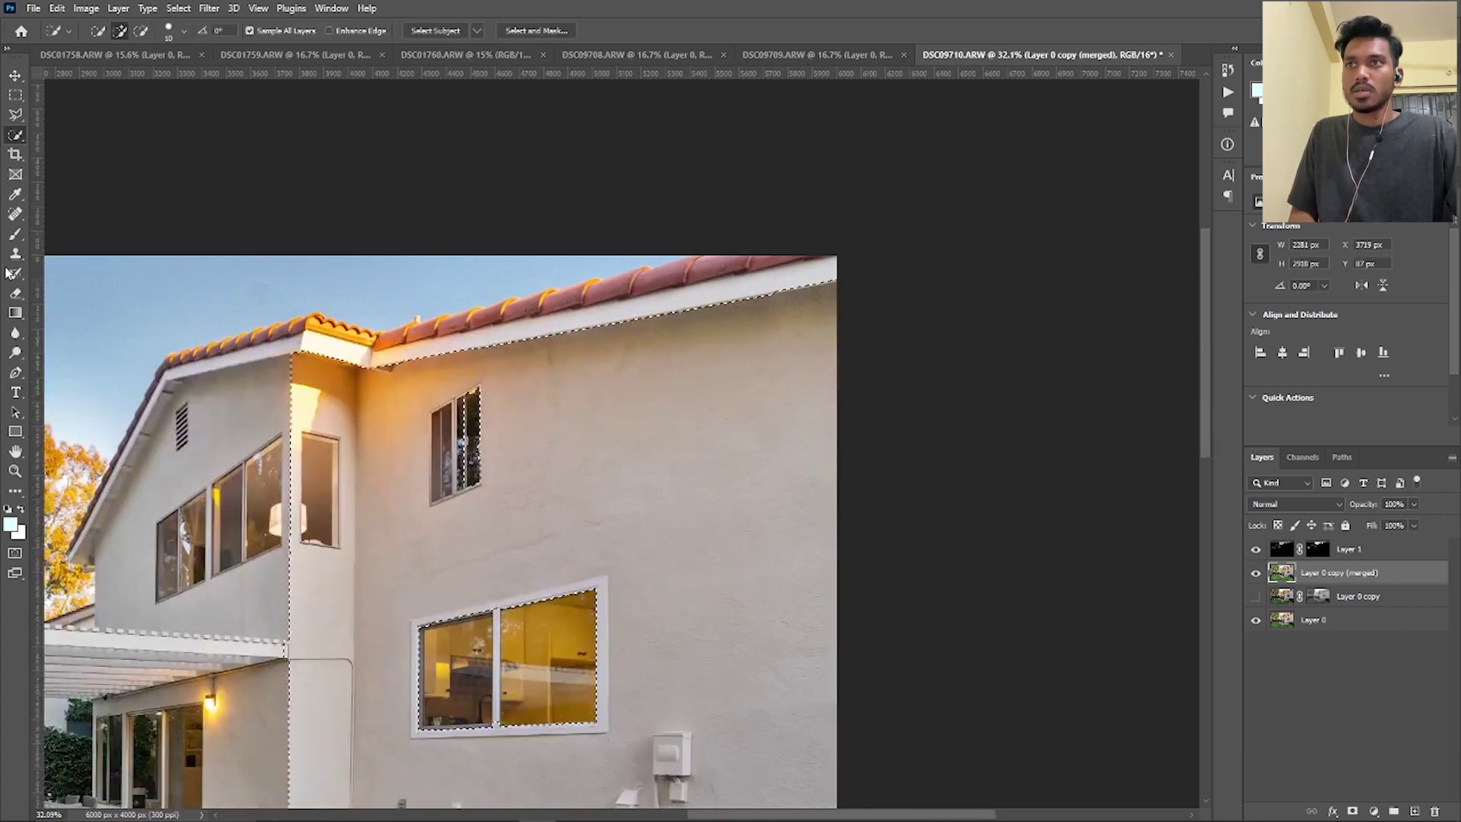
Step: Paint colour over the eave and upper wall with a ~794 px Color-mode brush, then deselect
click(16, 237)
scroll(662, 505, down, 1)
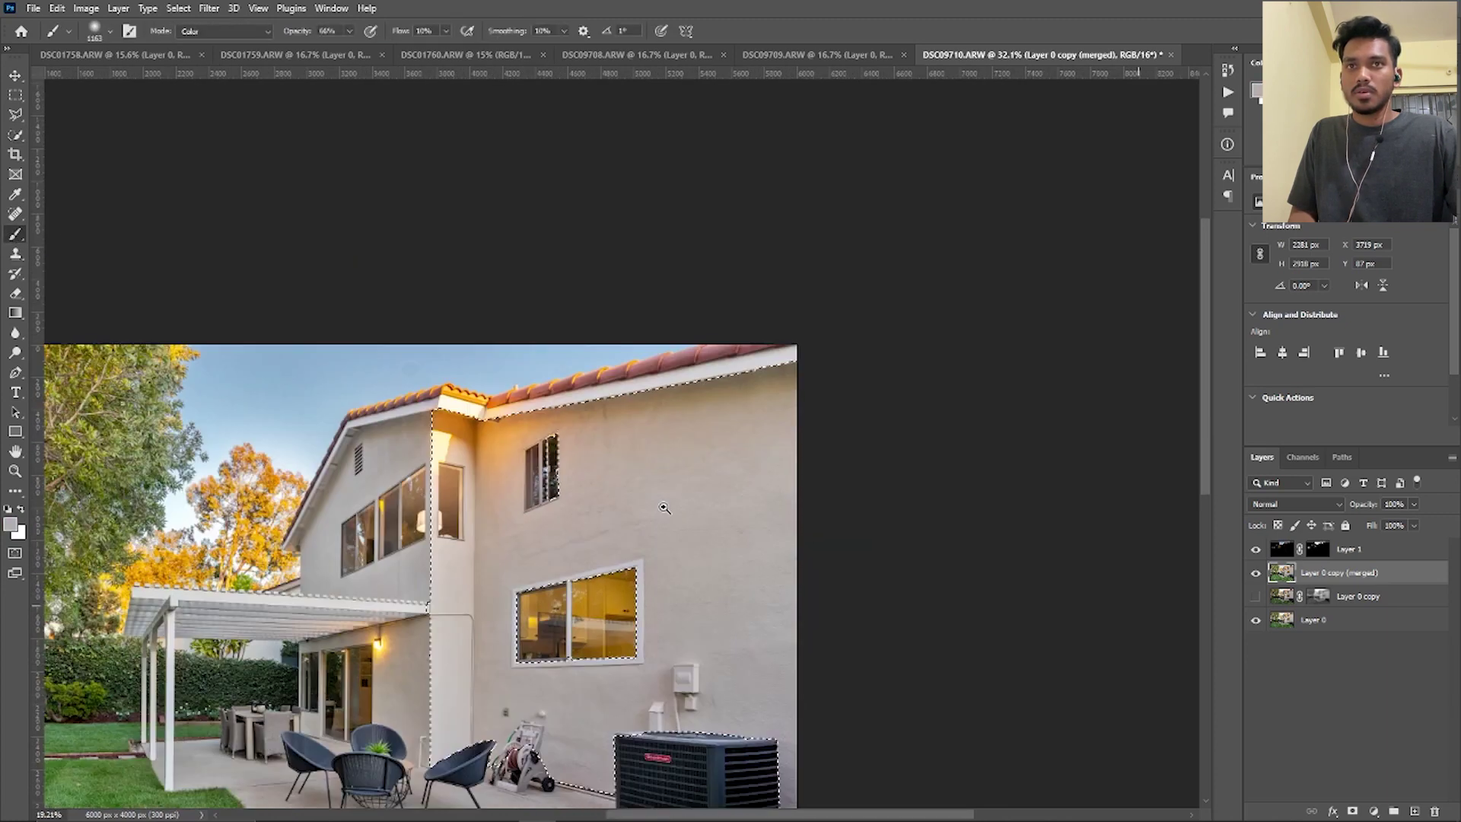
scroll(707, 458, down, 1)
mouse_move(720, 445)
alt+mouse_down()
mouse_move(702, 450)
mouse_move(698, 407)
mouse_move(733, 398)
alt+mouse_up()
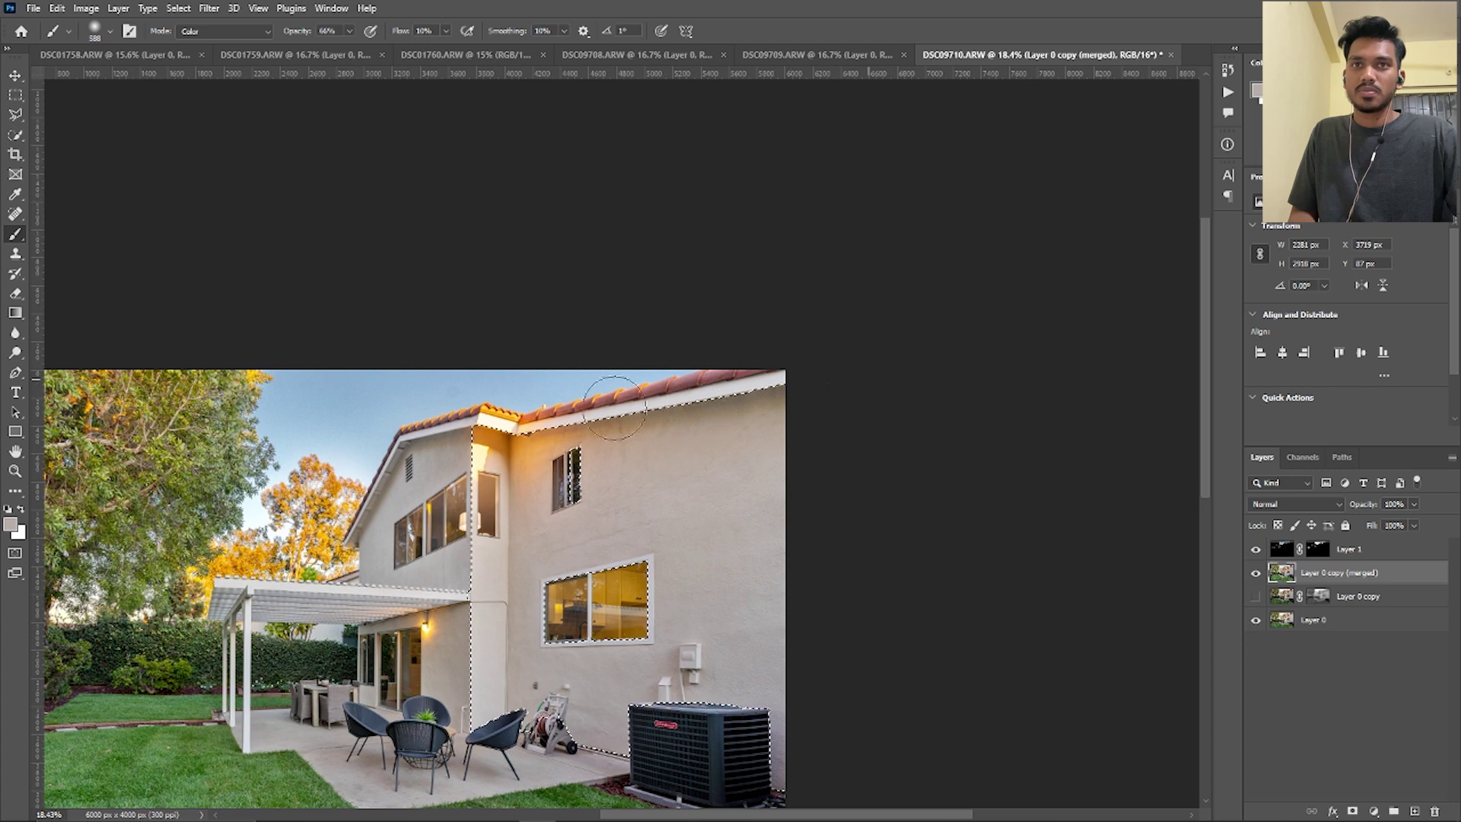
drag(616, 404, 513, 446)
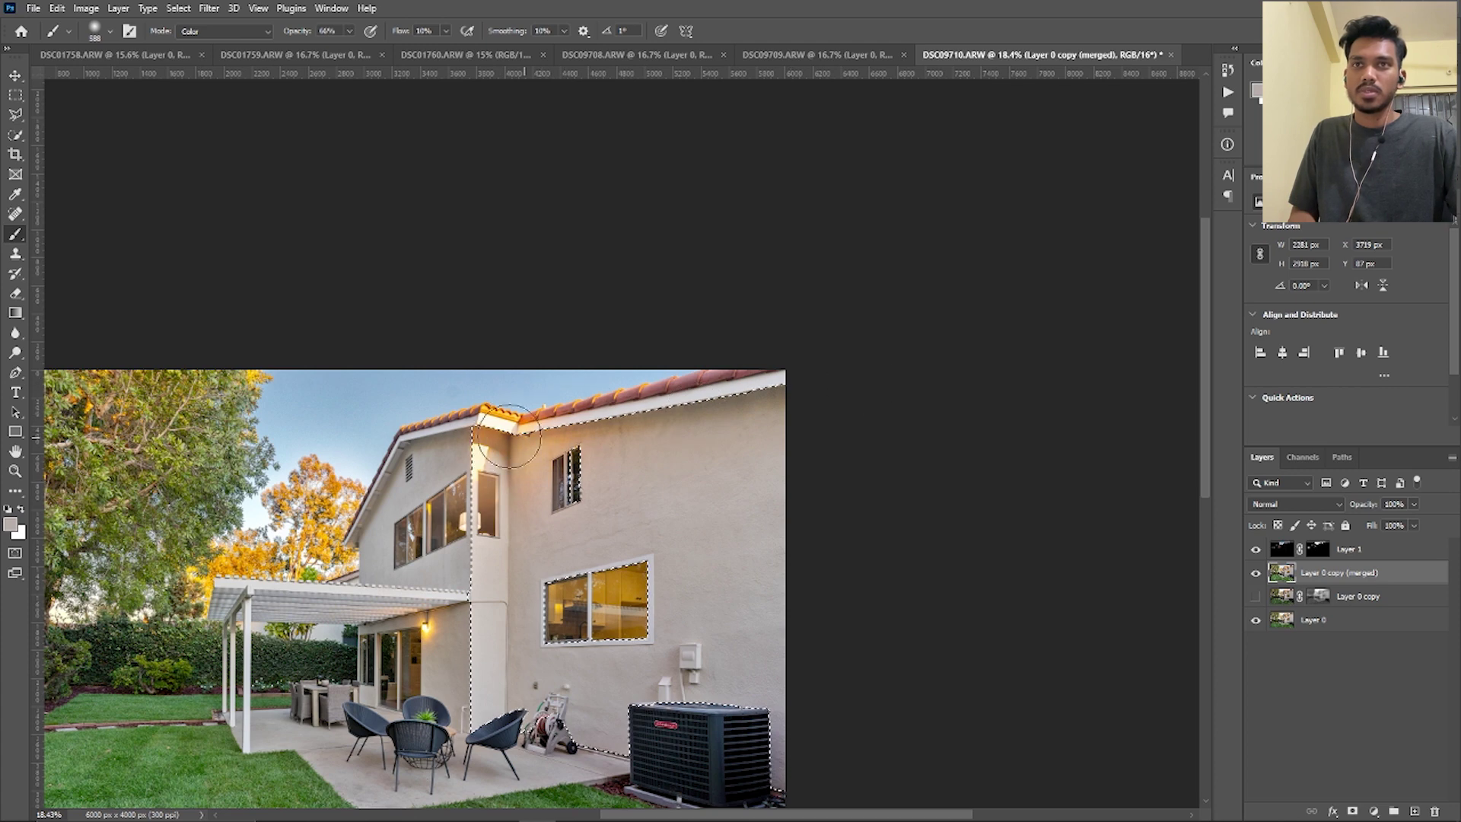
key(ctrl+d)
scroll(639, 490, down, 5)
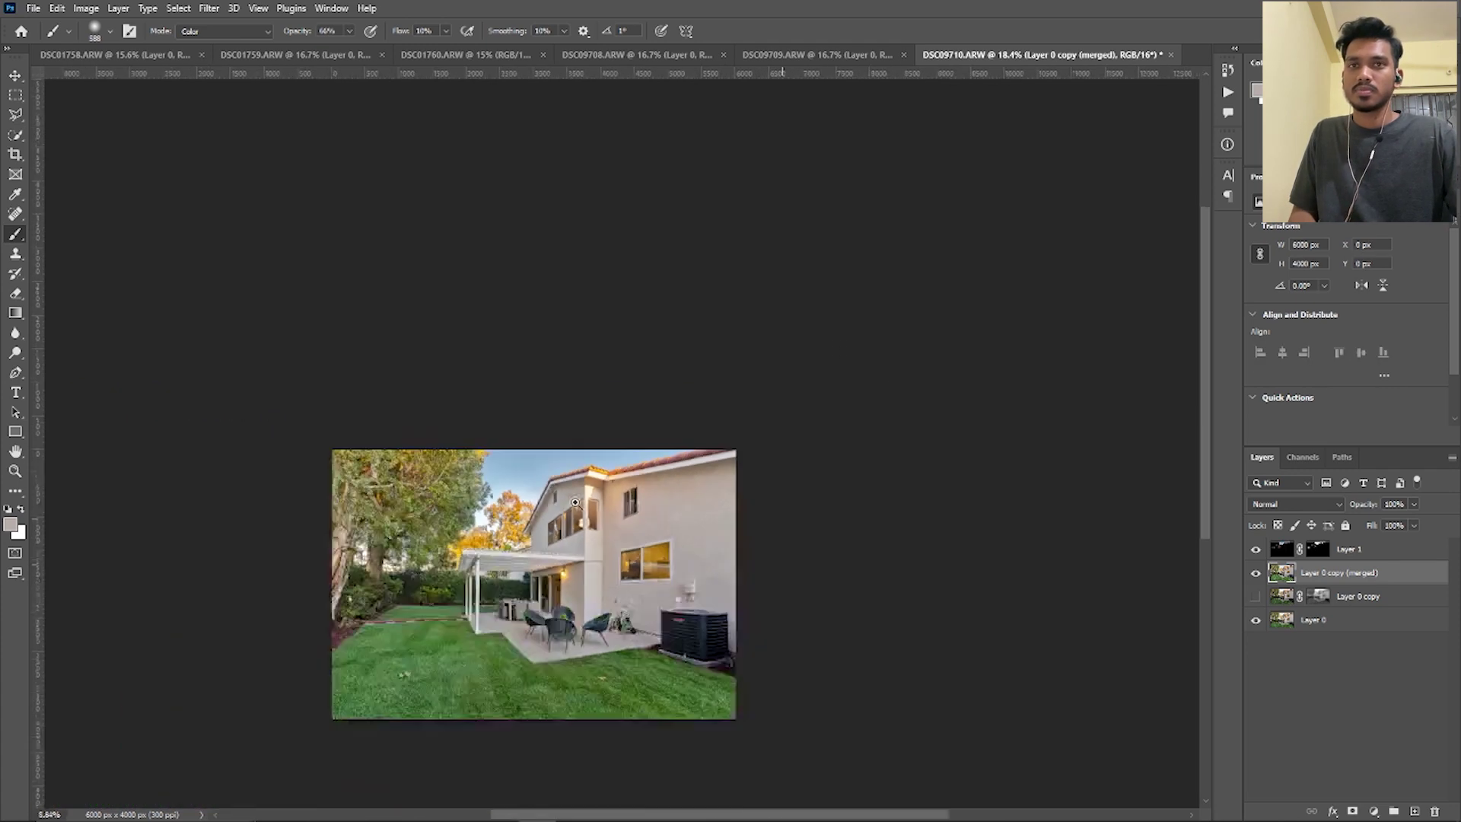
scroll(575, 502, down, 1)
click(15, 74)
scroll(897, 609, up, 3)
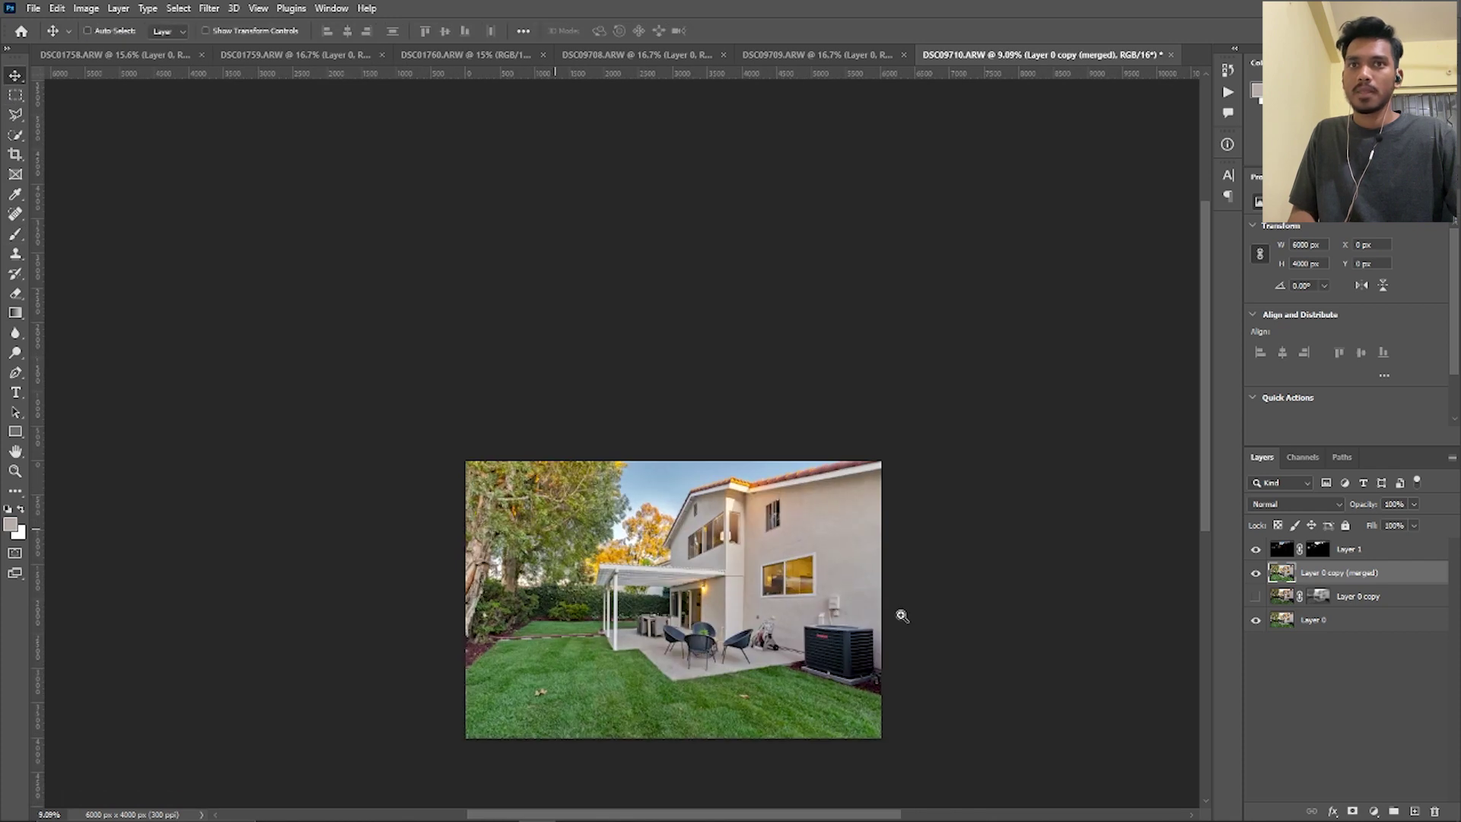
scroll(711, 600, up, 3)
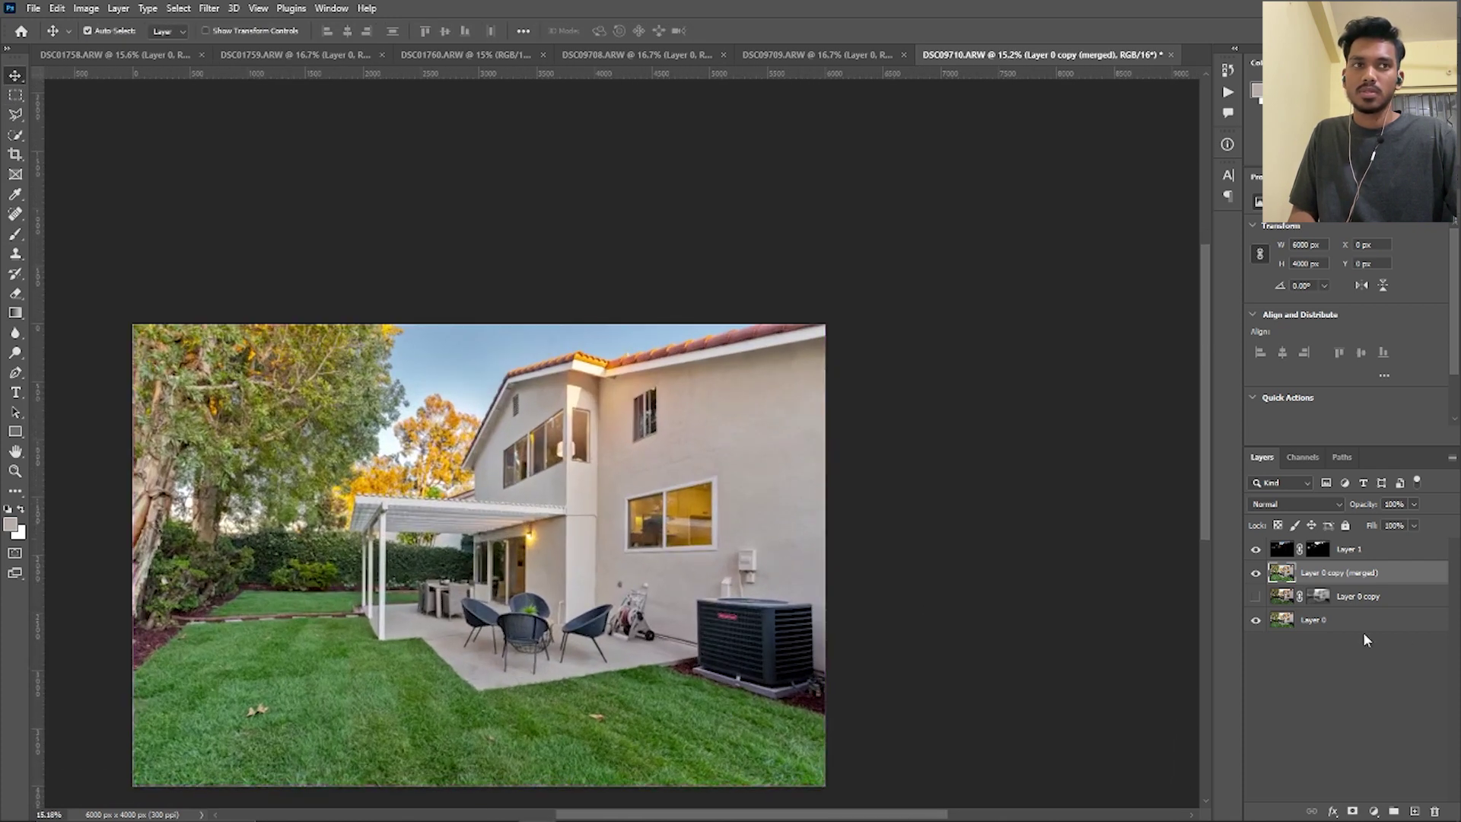
Step: Merge all layers from Layer 0 to Layer 1 into one layer
click(1357, 622)
shift+click(1338, 554)
key(ctrl+e)
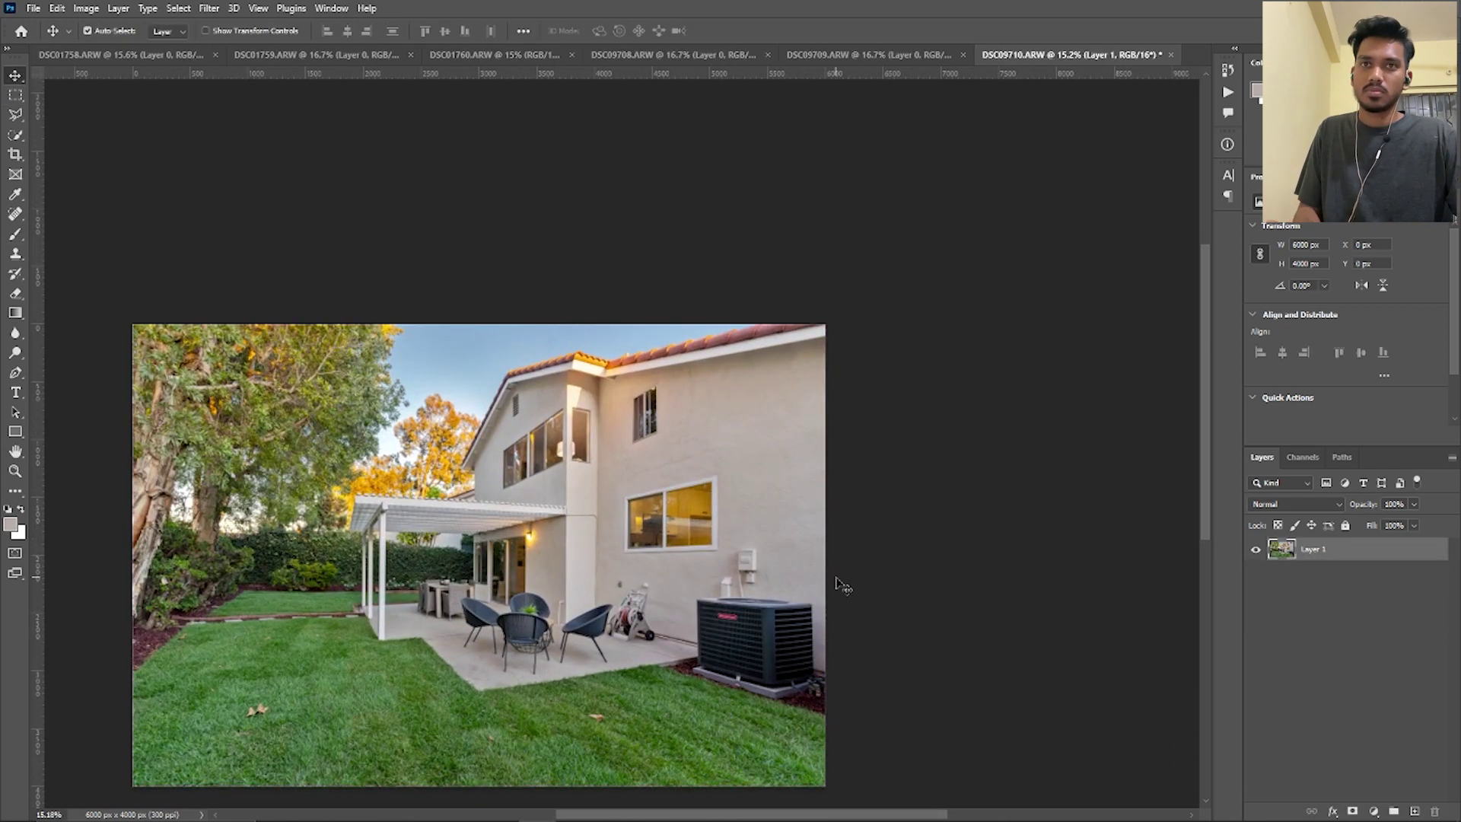
scroll(665, 569, down, 2)
Step: Apply a Curves adjustment with a slight black-point nudge and a gently raised midtone point
key(ctrl+m)
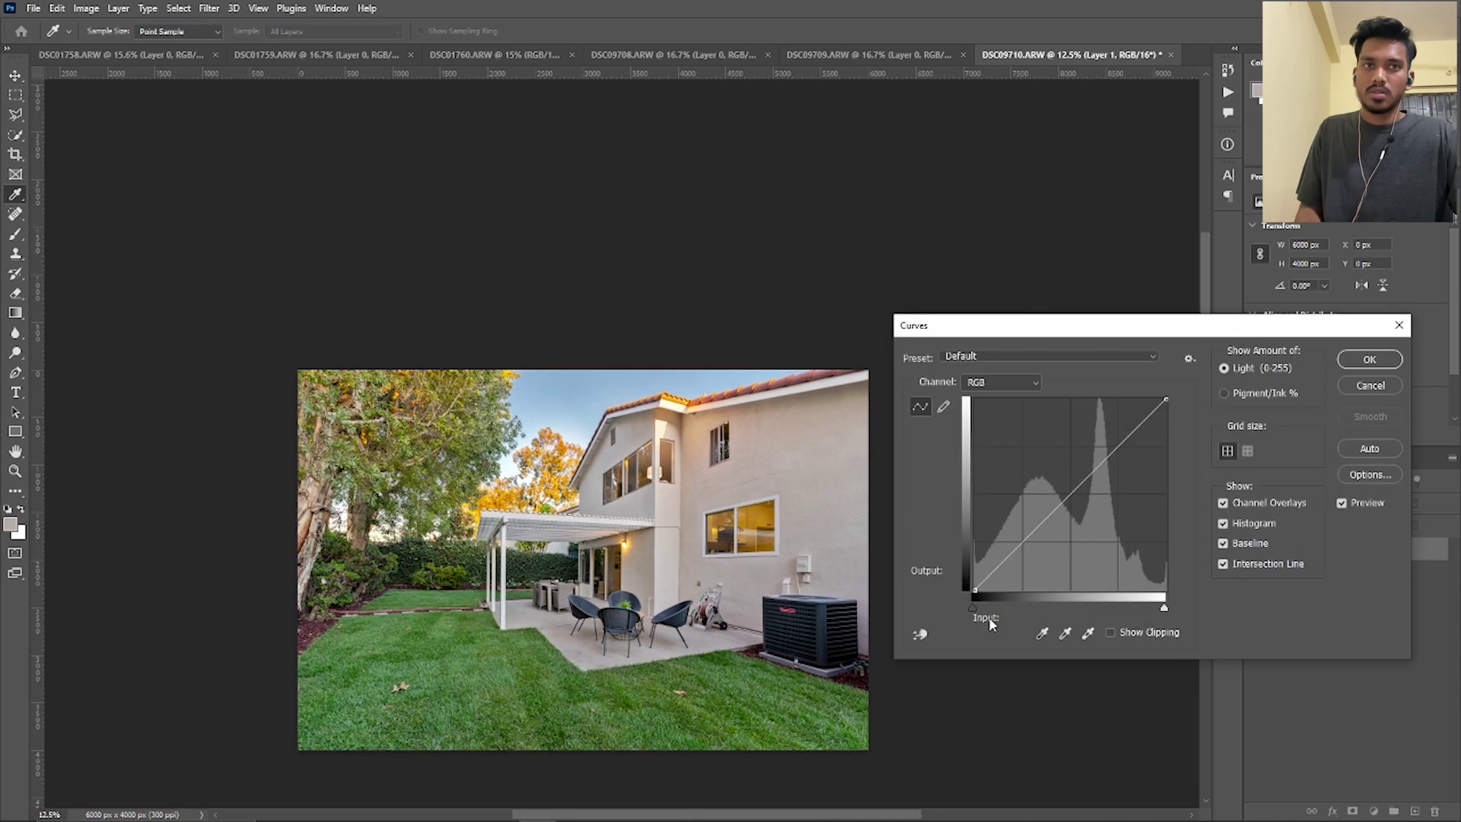
drag(979, 608, 982, 617)
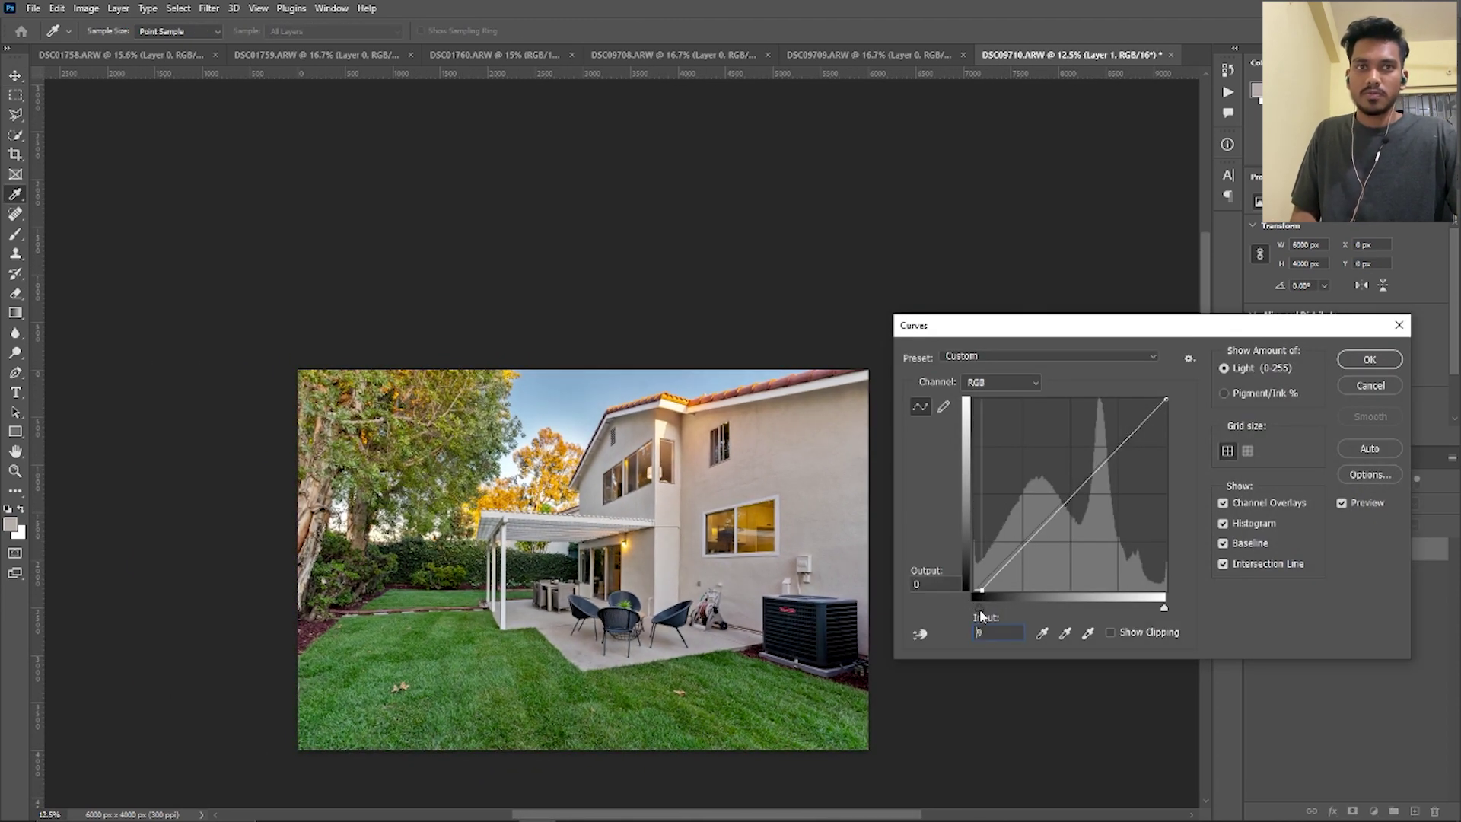
click(1063, 496)
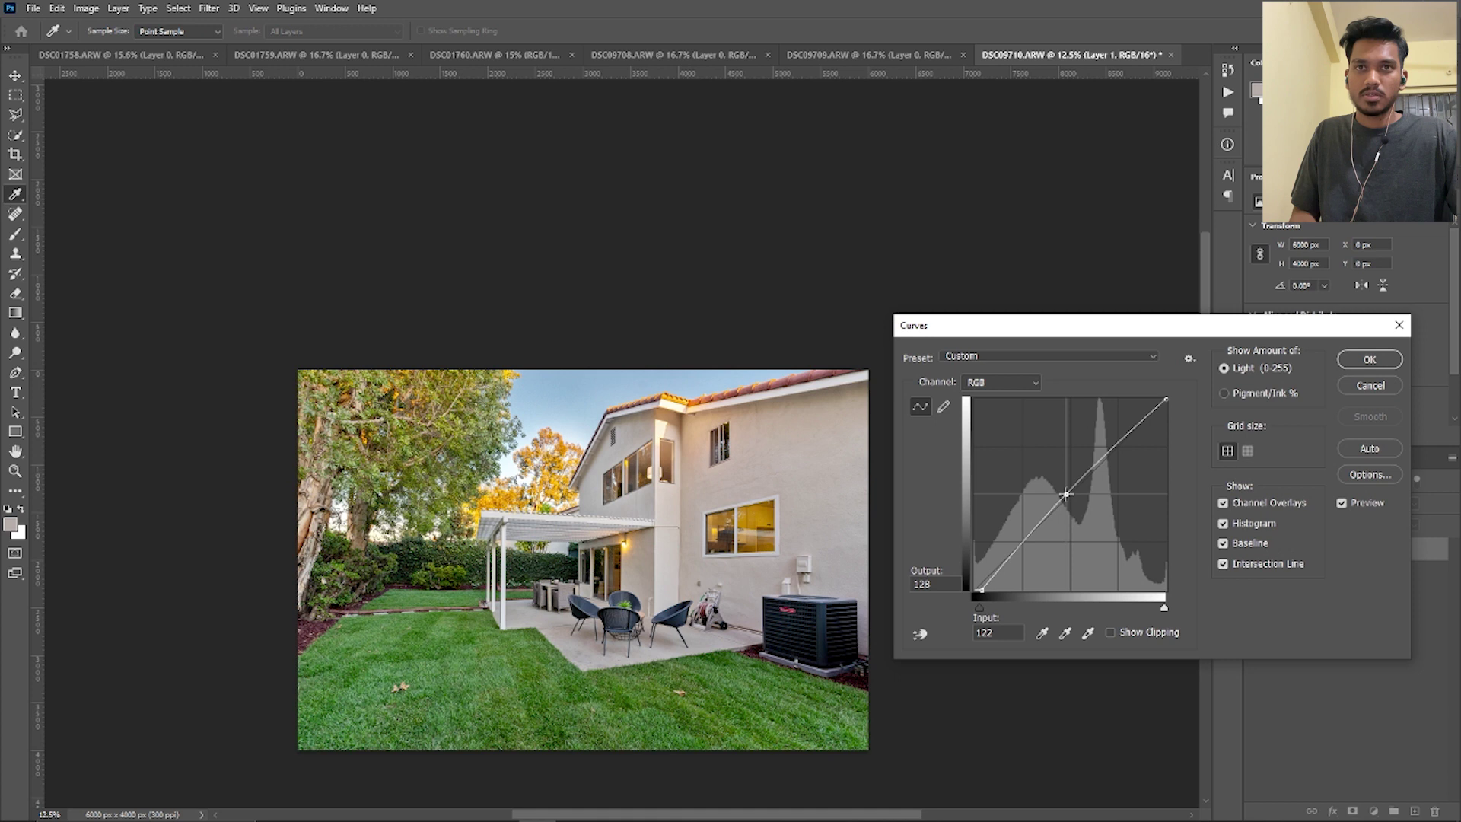
drag(1065, 492, 1064, 492)
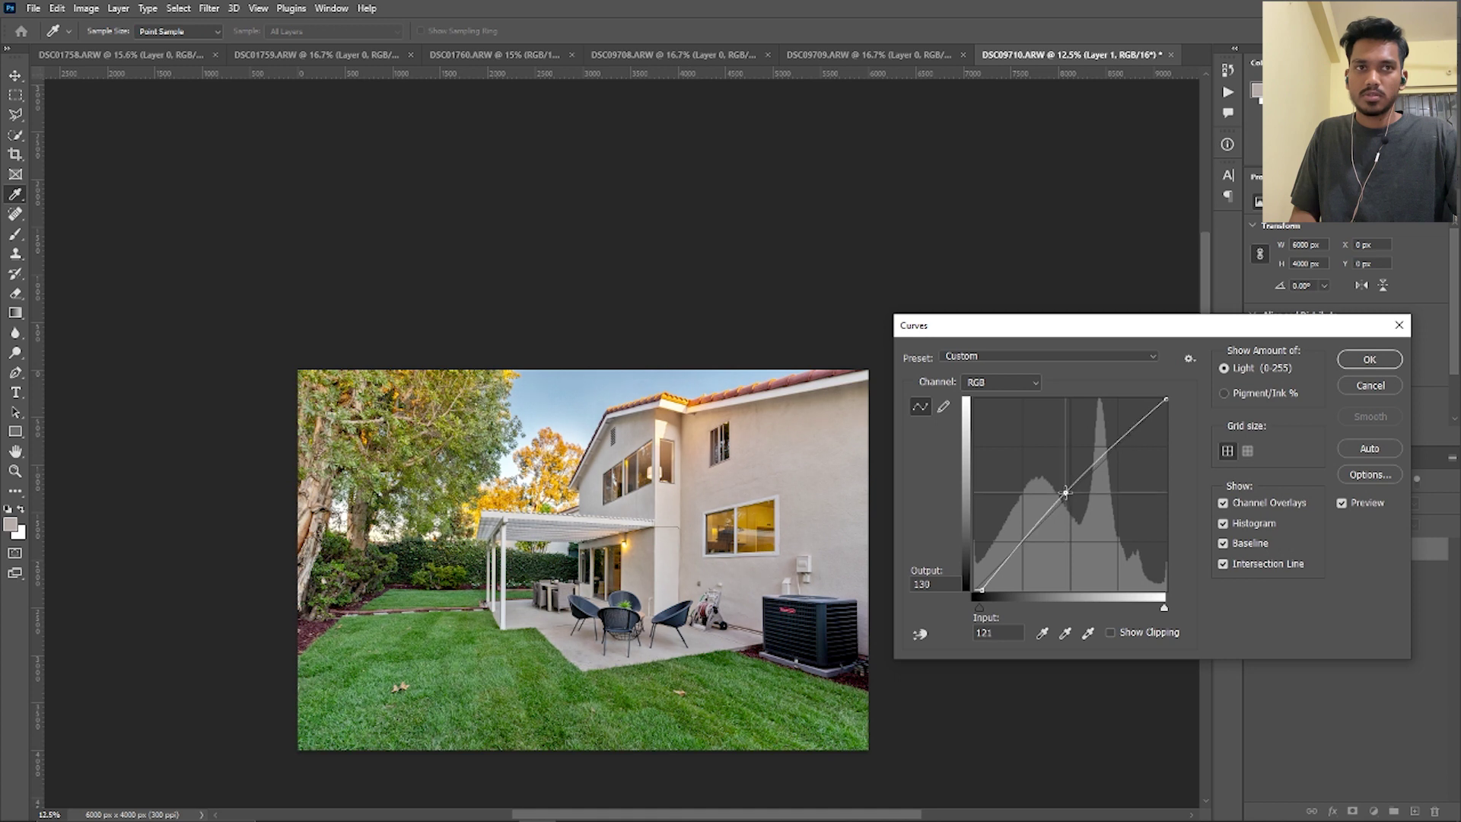
click(1370, 360)
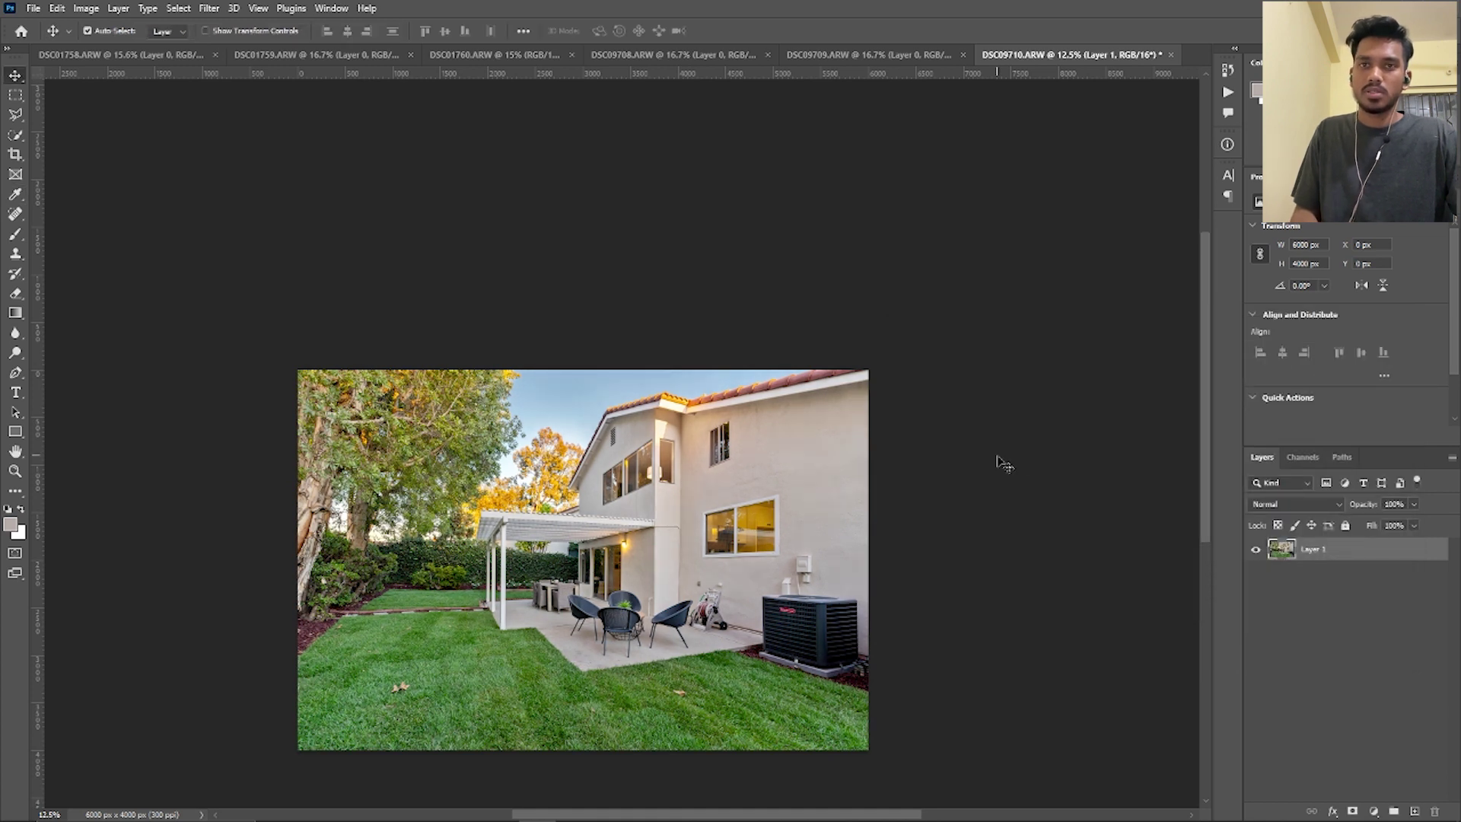
Step: Save a JPEG-format copy of the DSC09710 backyard photo
key(ctrl+alt+s)
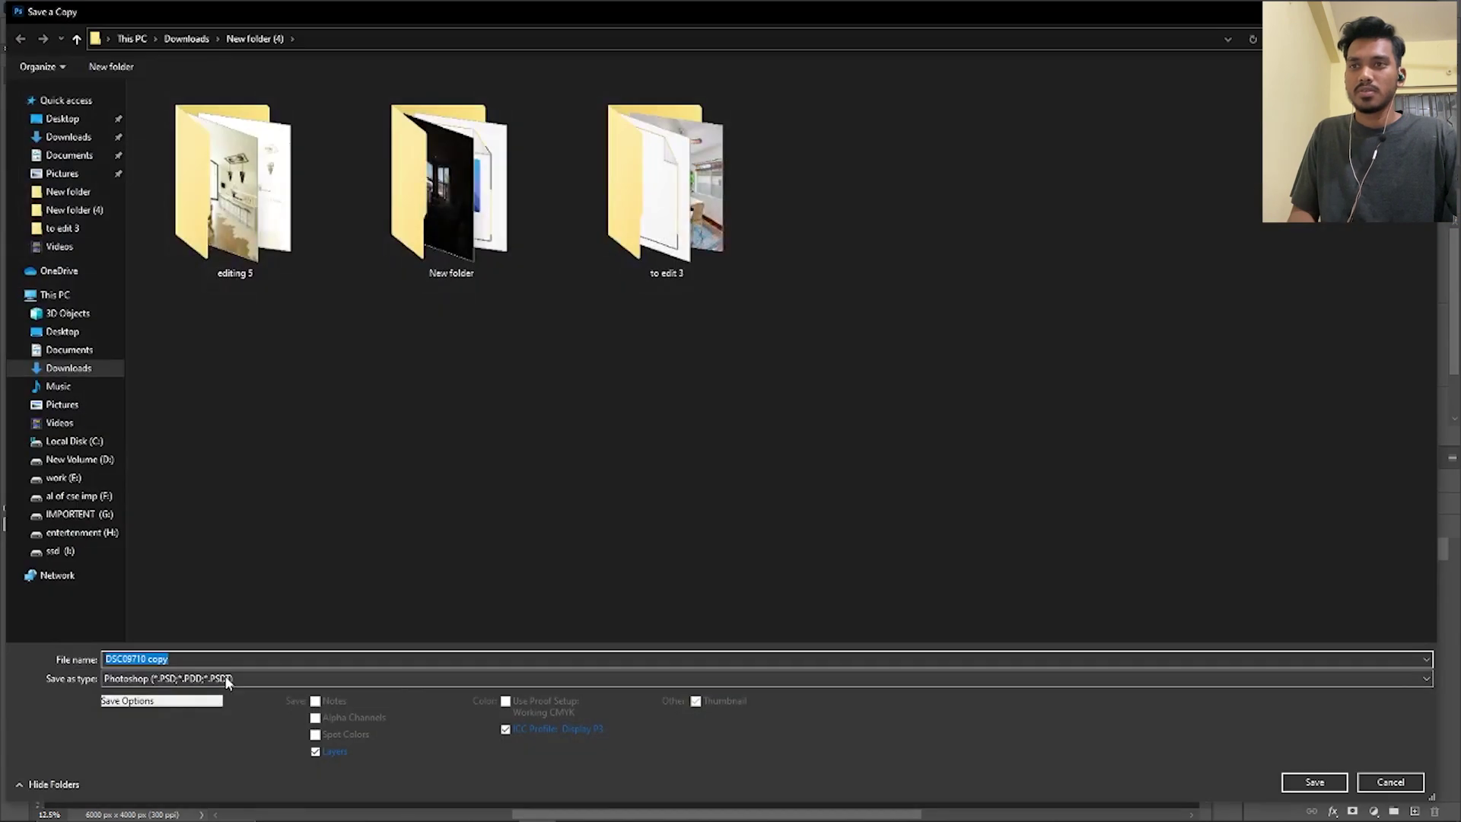
click(229, 678)
click(264, 561)
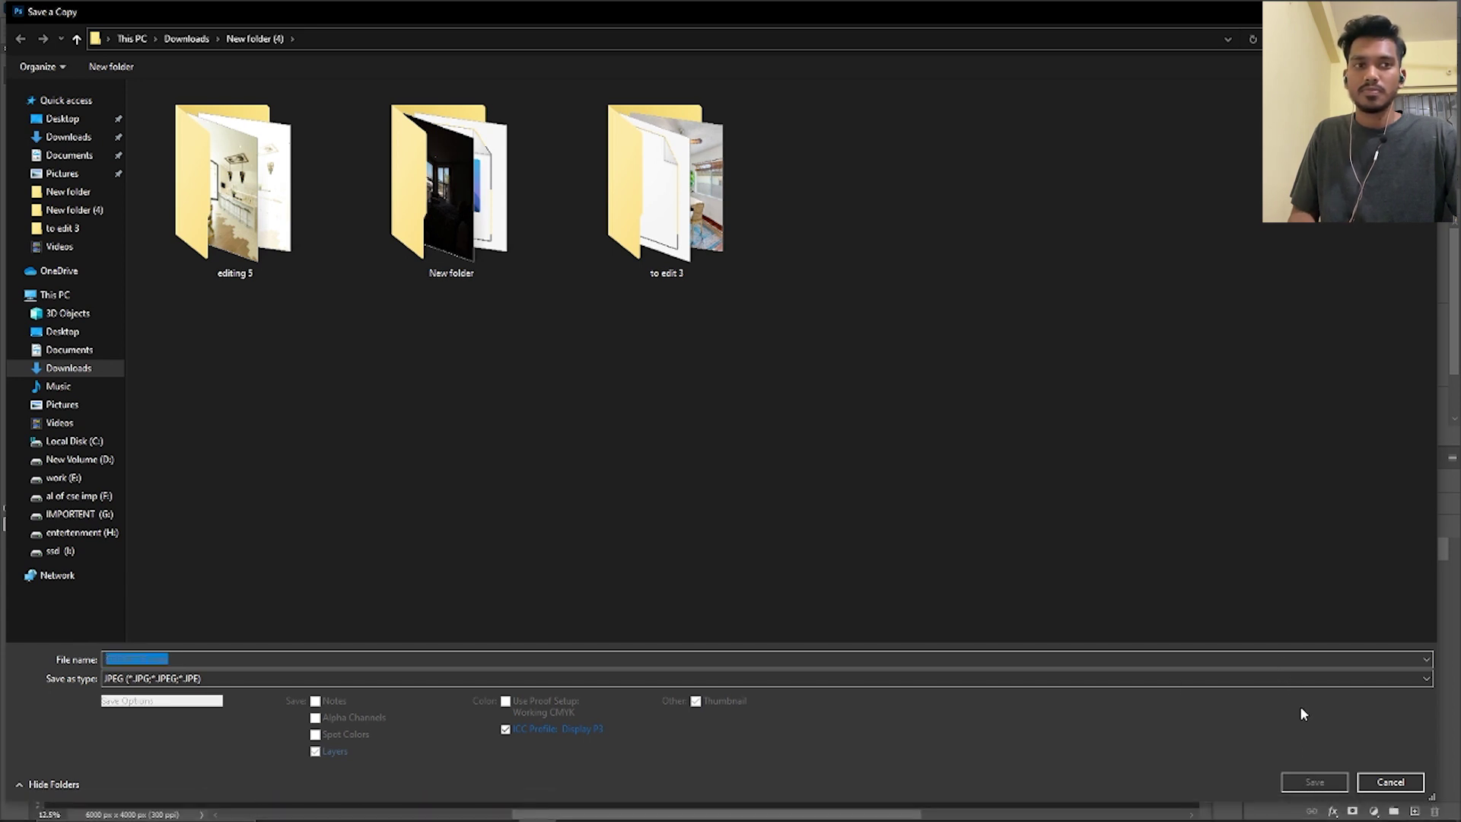
click(1315, 784)
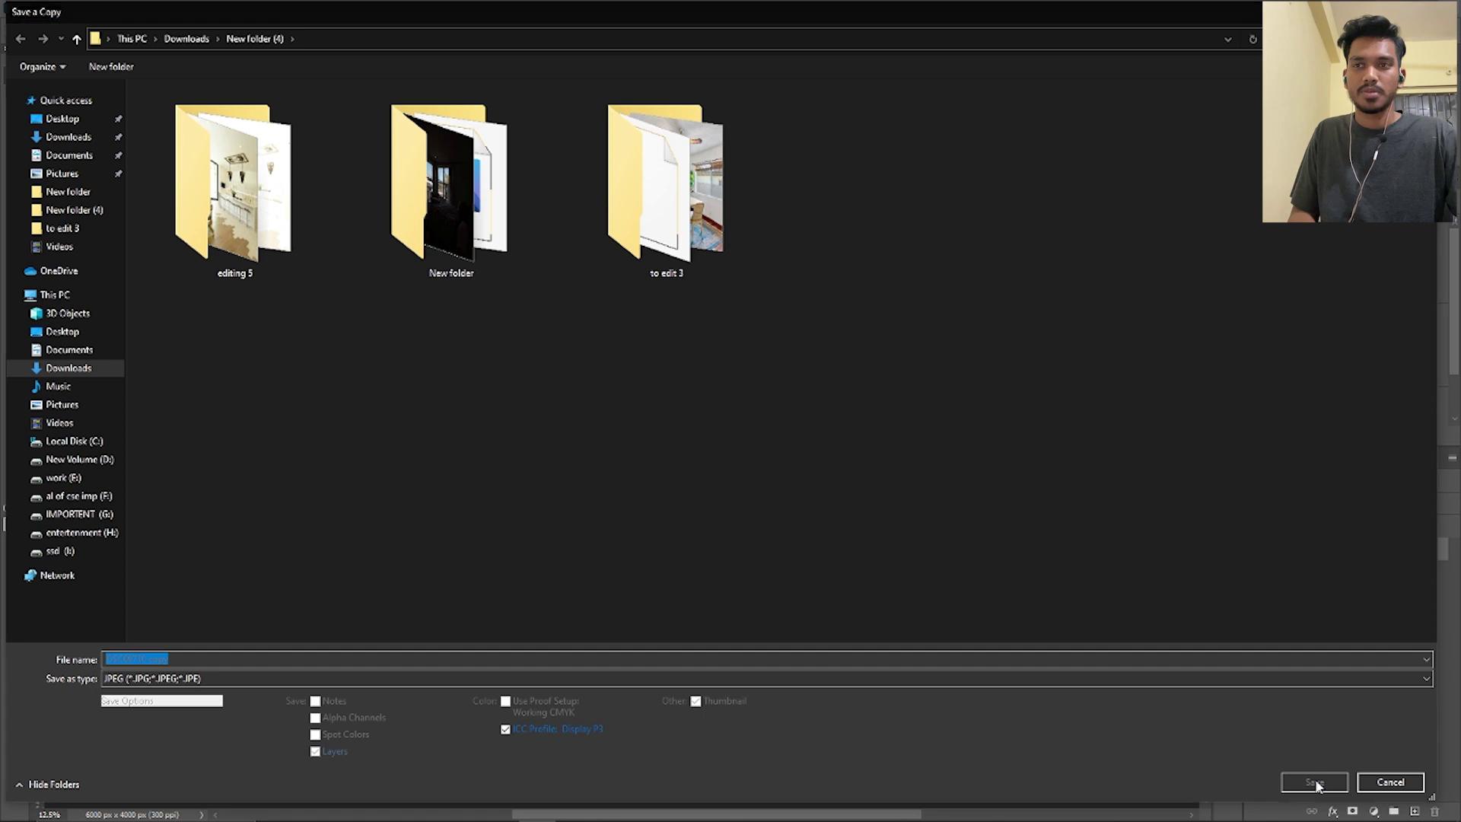